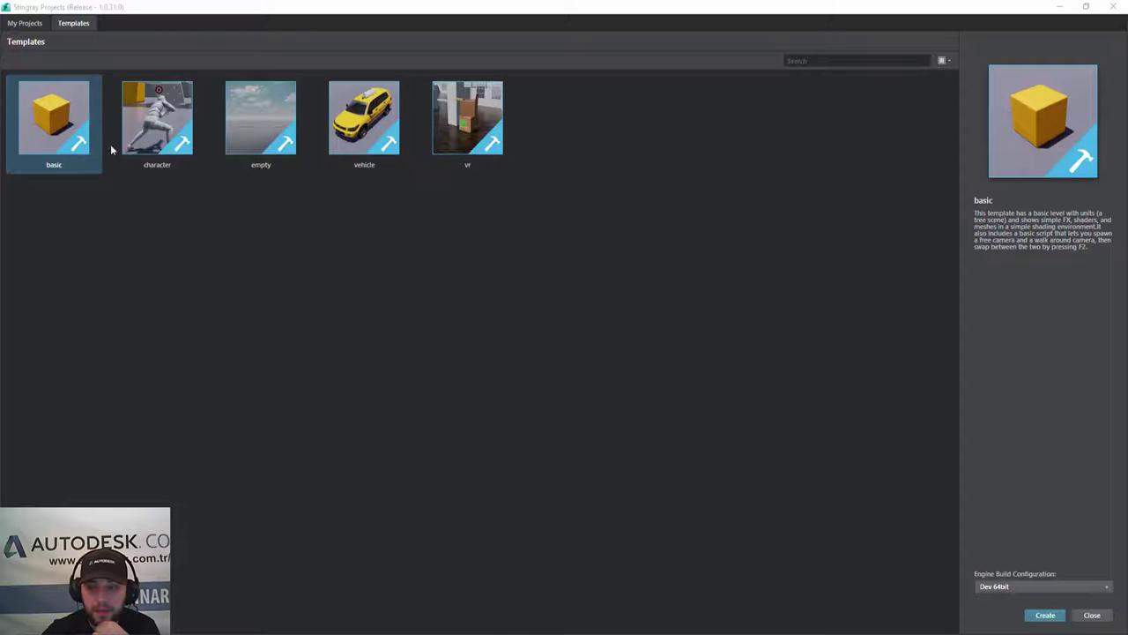
- Switch the project manager from the templates list to the empty My Projects page
{"action": "left_click", "coordinate": [151, 33]}
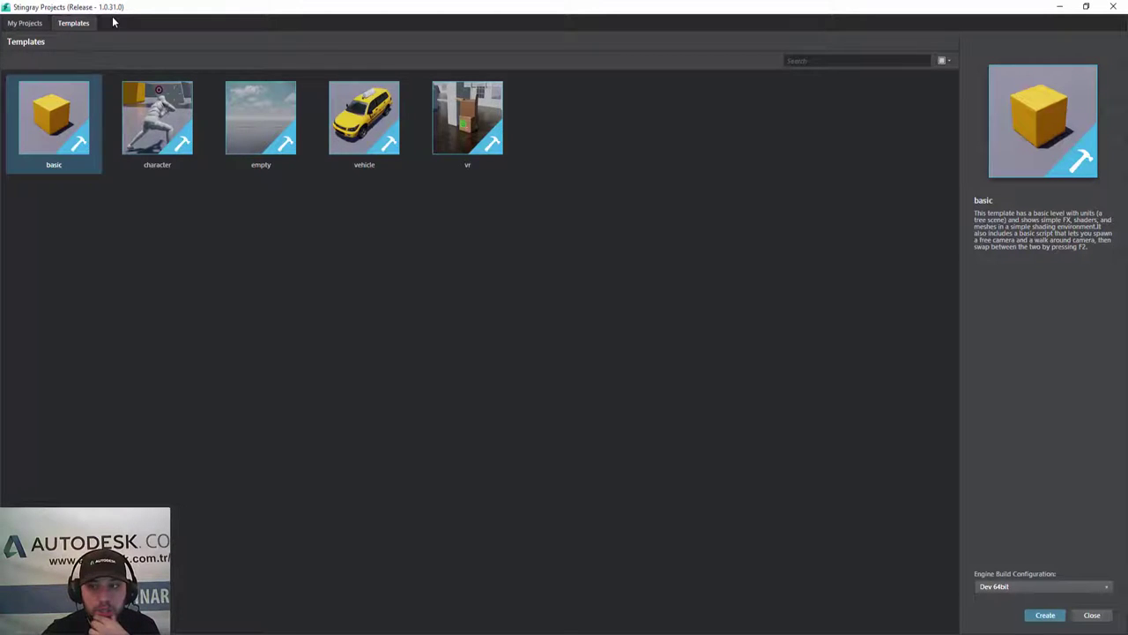
{"action": "left_click", "coordinate": [28, 26]}
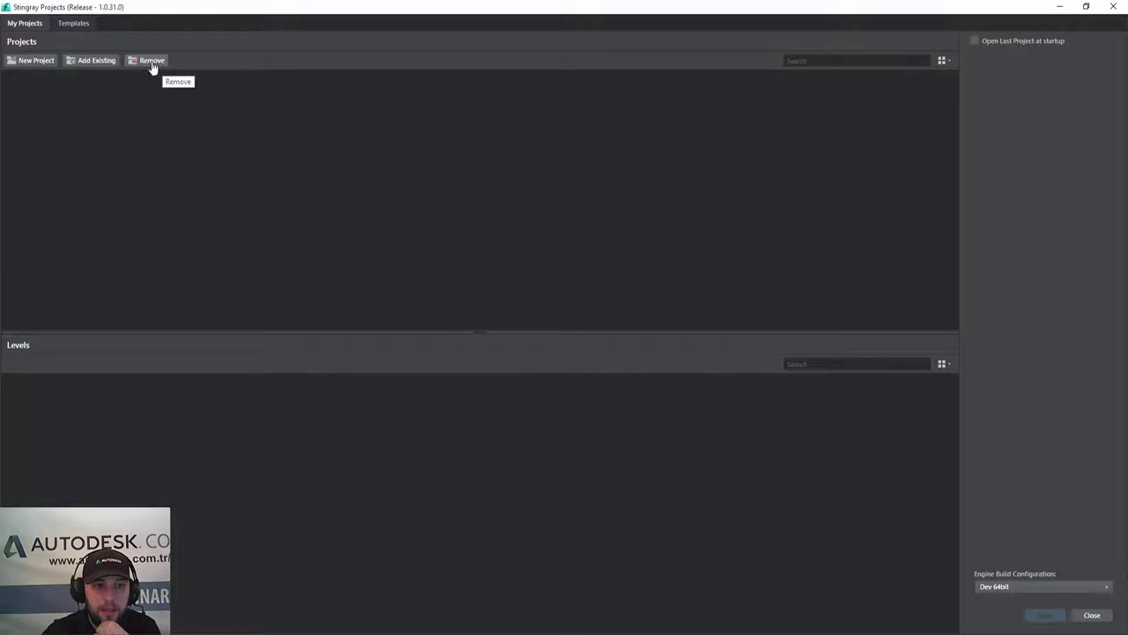
- Create a new project named minimal_project and open it in the editor
{"action": "left_click", "coordinate": [41, 61]}
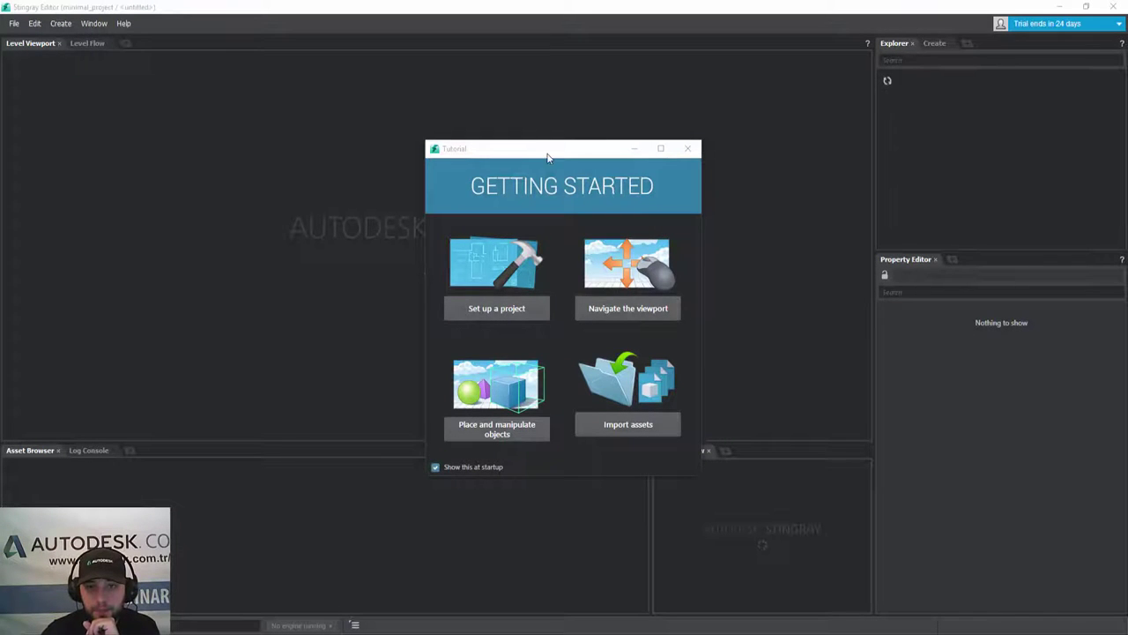
- Reposition the Tutorial window while data compiles and the sky-and-ground level loads
{"action": "left_click_drag", "start_coordinate": [546, 157], "coordinate": [652, 135]}
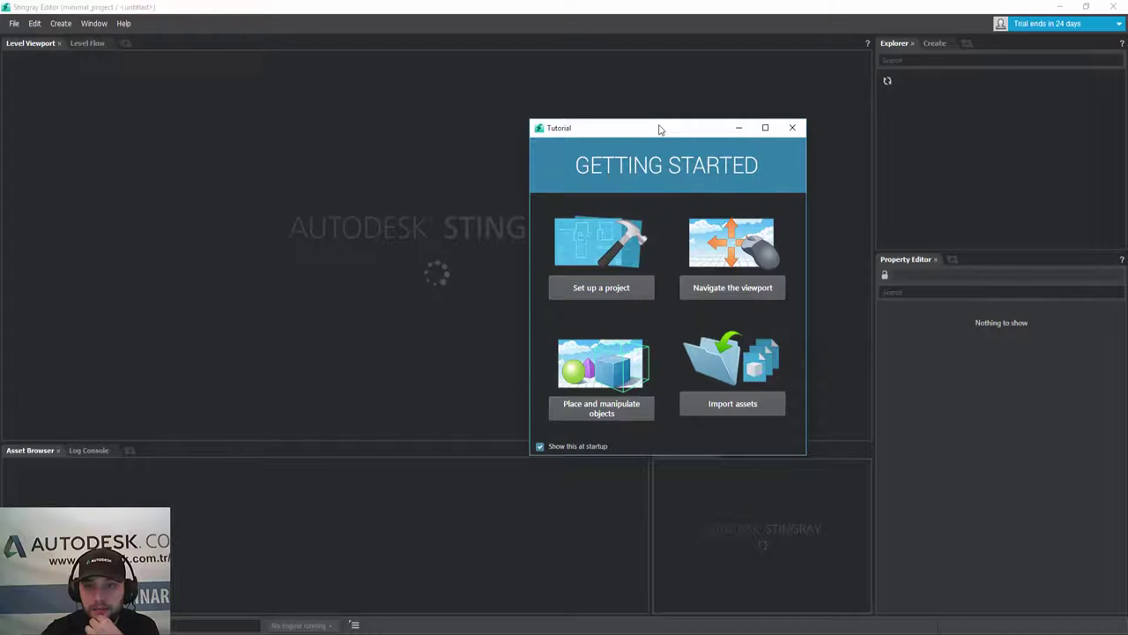
{"action": "left_click_drag", "start_coordinate": [659, 129], "coordinate": [550, 130]}
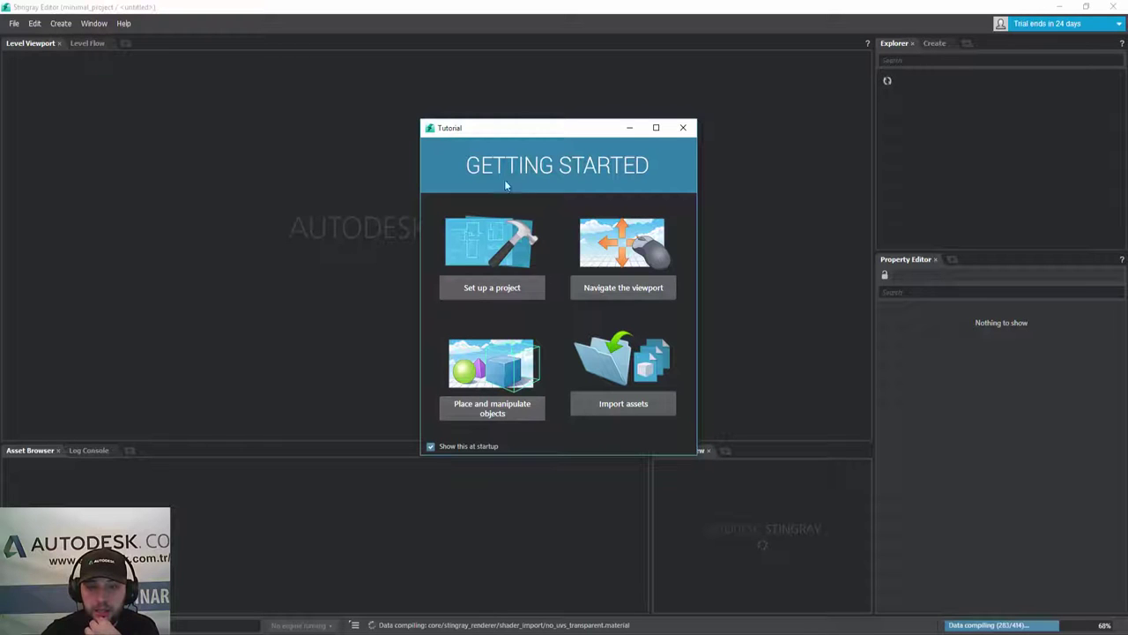
{"action": "mouse_move", "coordinate": [484, 134]}
{"action": "left_mouse_down"}
{"action": "mouse_move", "coordinate": [639, 129]}
{"action": "mouse_move", "coordinate": [613, 130]}
{"action": "left_mouse_up"}
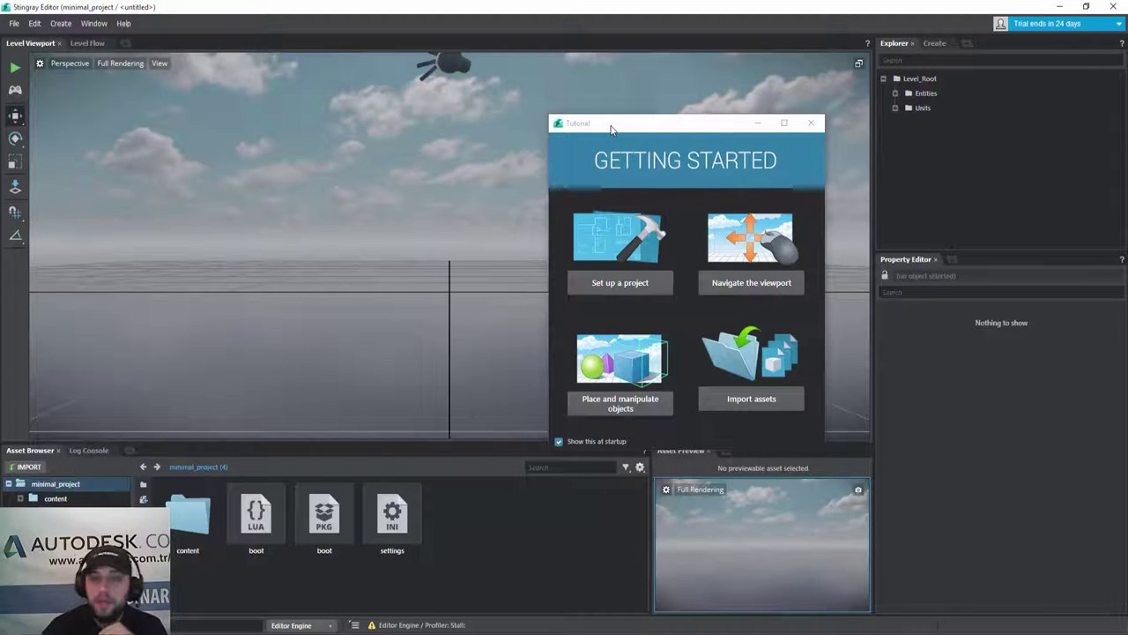
- View the Set up a project and Place and manipulate objects tutorials, then close the Tutorial window
{"action": "left_click_drag", "start_coordinate": [723, 126], "coordinate": [484, 92]}
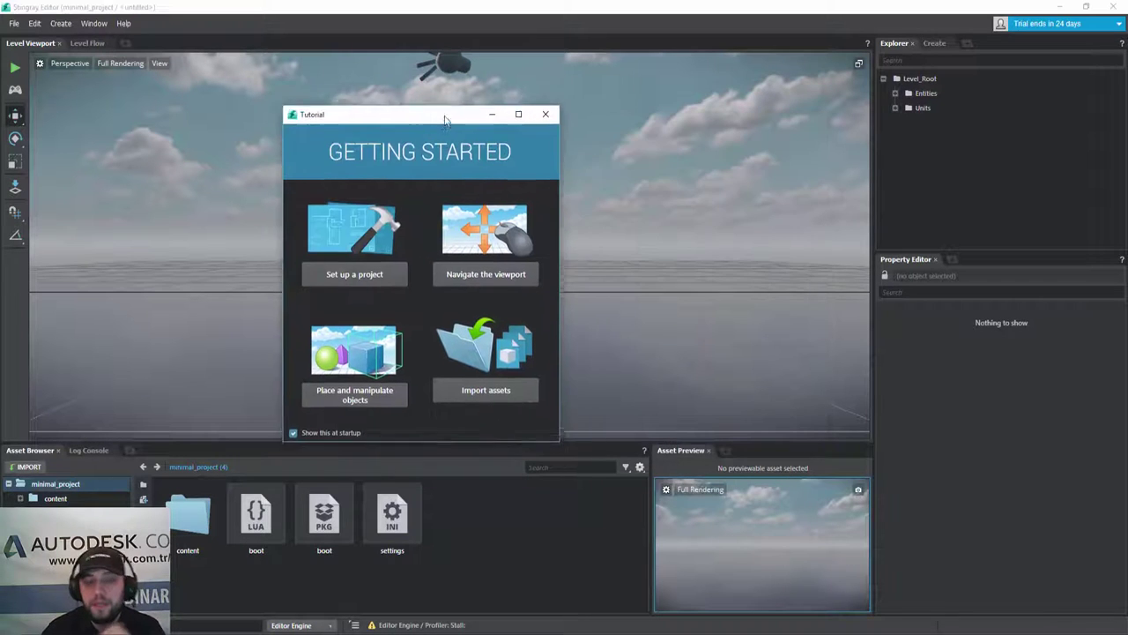
{"action": "left_click", "coordinate": [388, 246]}
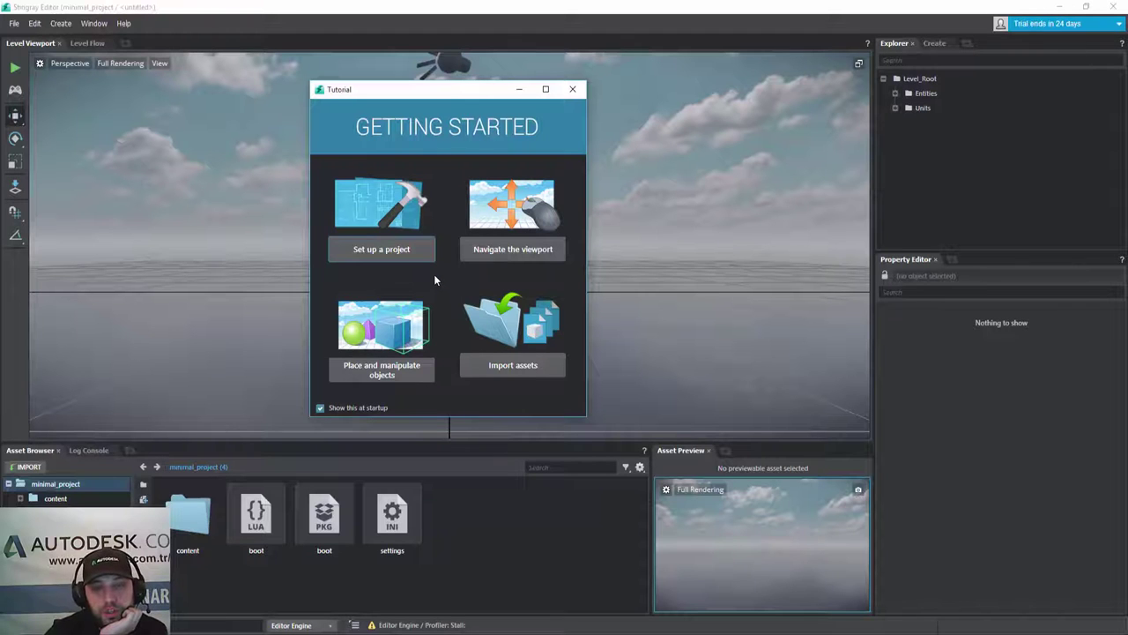
{"action": "mouse_move", "coordinate": [348, 94]}
{"action": "left_mouse_down"}
{"action": "mouse_move", "coordinate": [635, 140]}
{"action": "mouse_move", "coordinate": [405, 127]}
{"action": "left_mouse_up"}
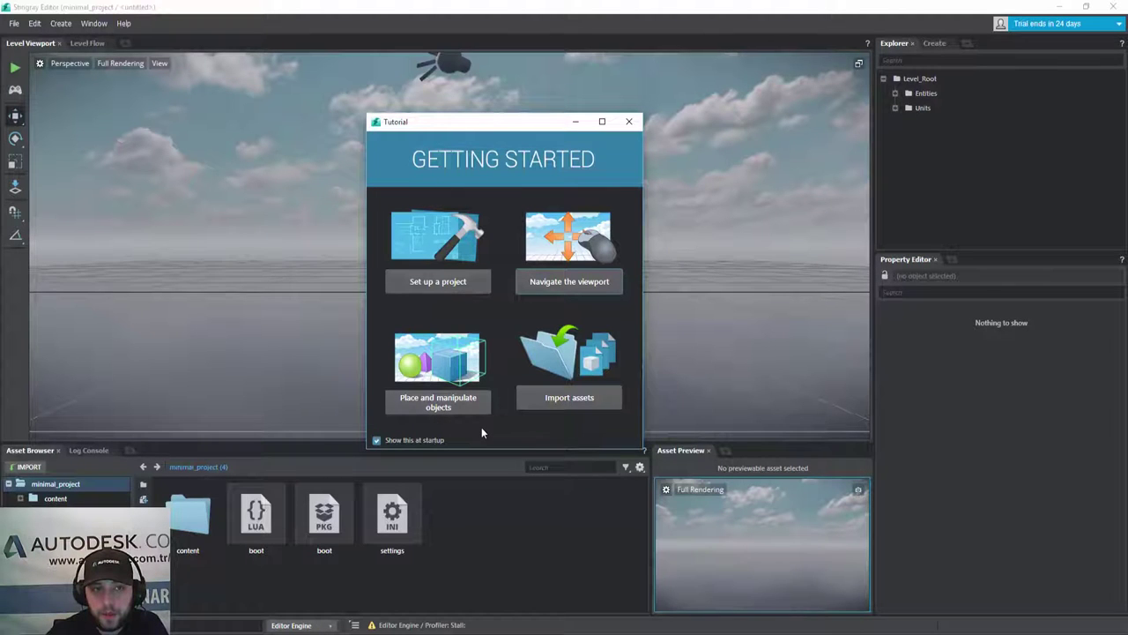
{"action": "left_click", "coordinate": [465, 409]}
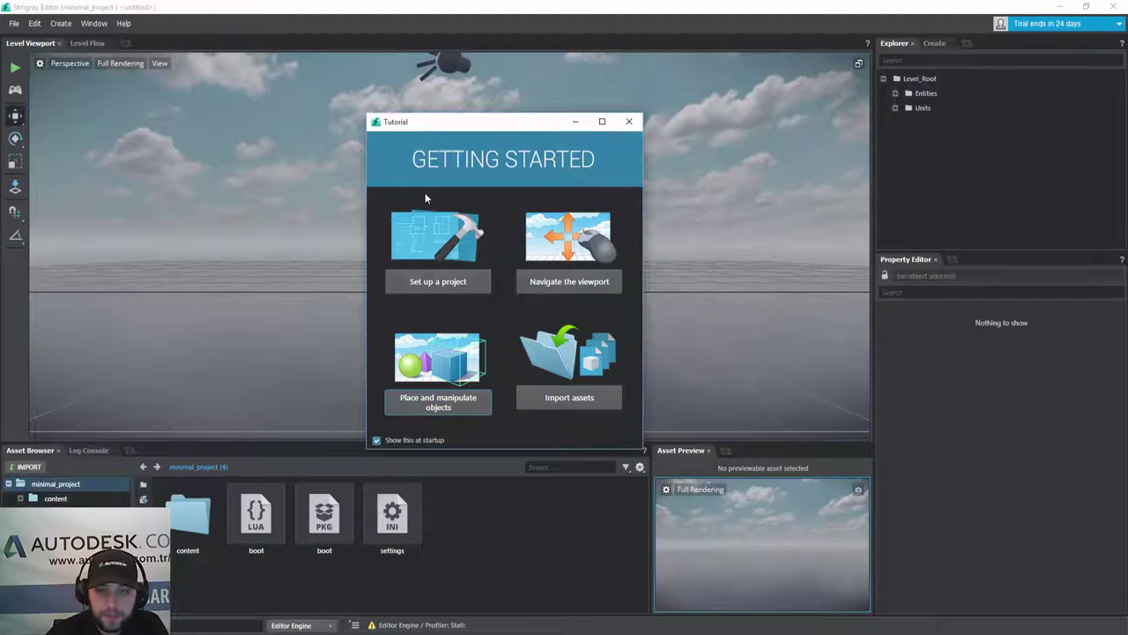
{"action": "left_click", "coordinate": [578, 121]}
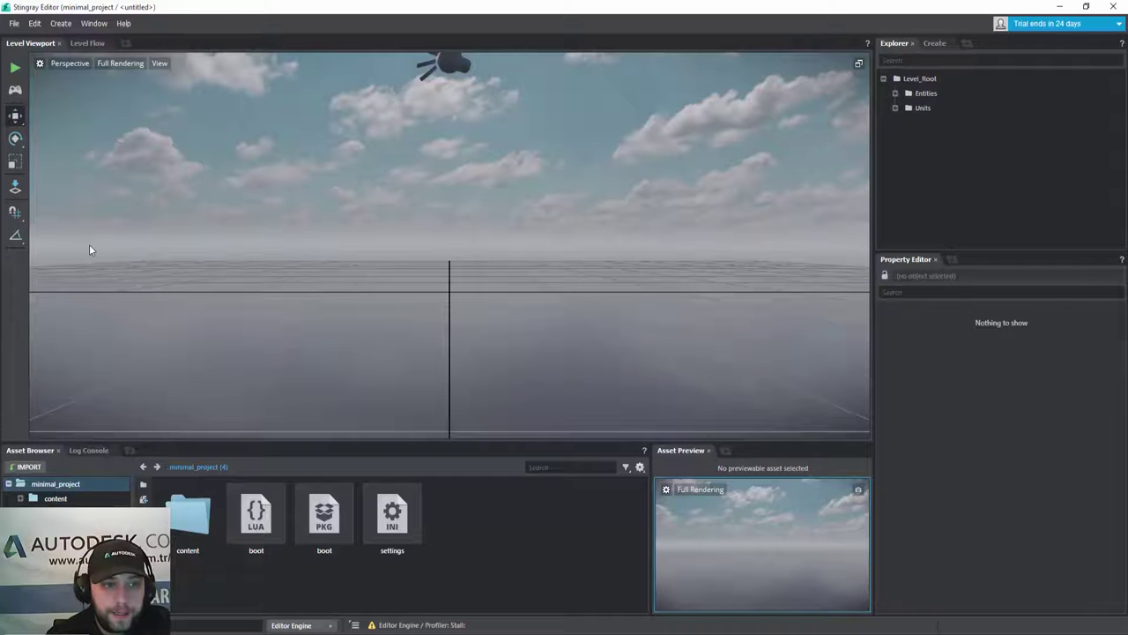
{"action": "left_click", "coordinate": [15, 69]}
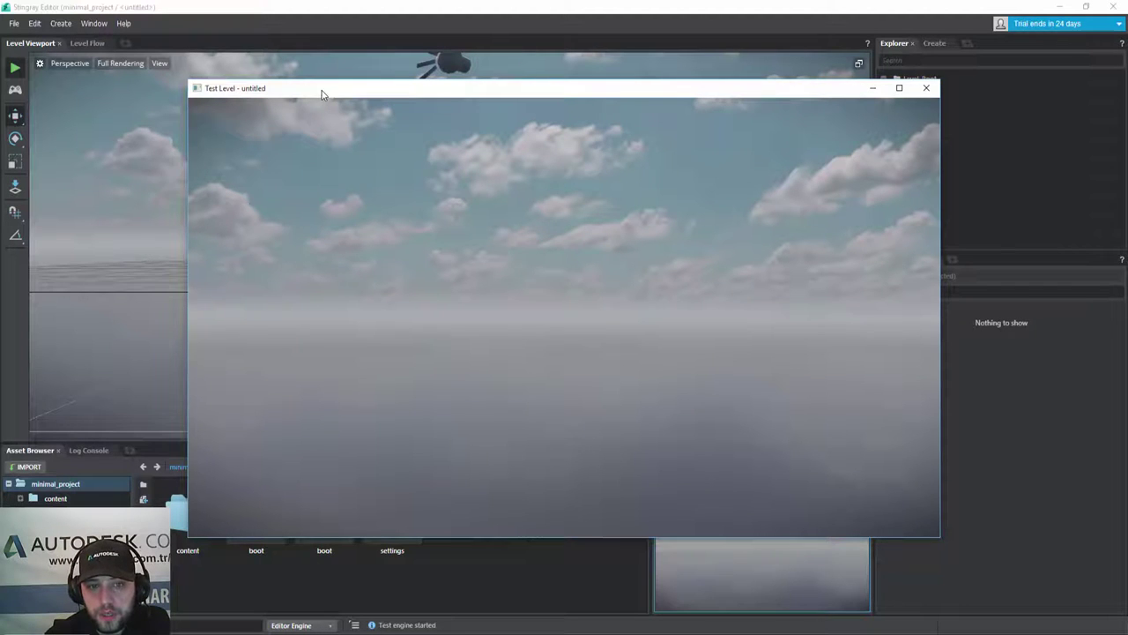
{"action": "left_click_drag", "start_coordinate": [321, 92], "coordinate": [265, 90]}
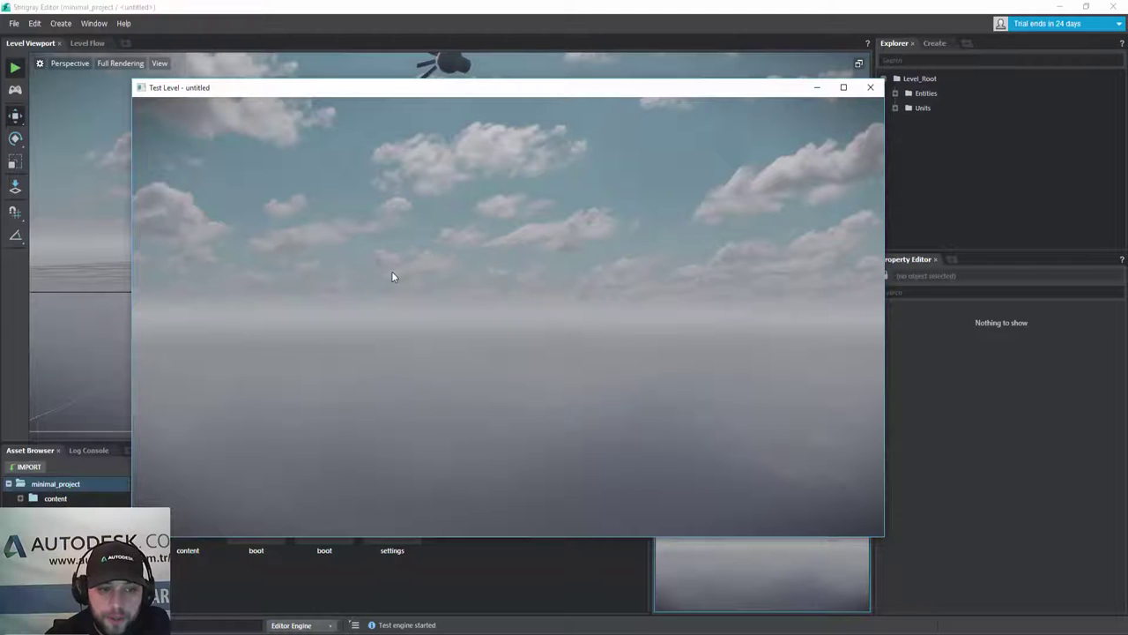
{"action": "left_click", "coordinate": [869, 92]}
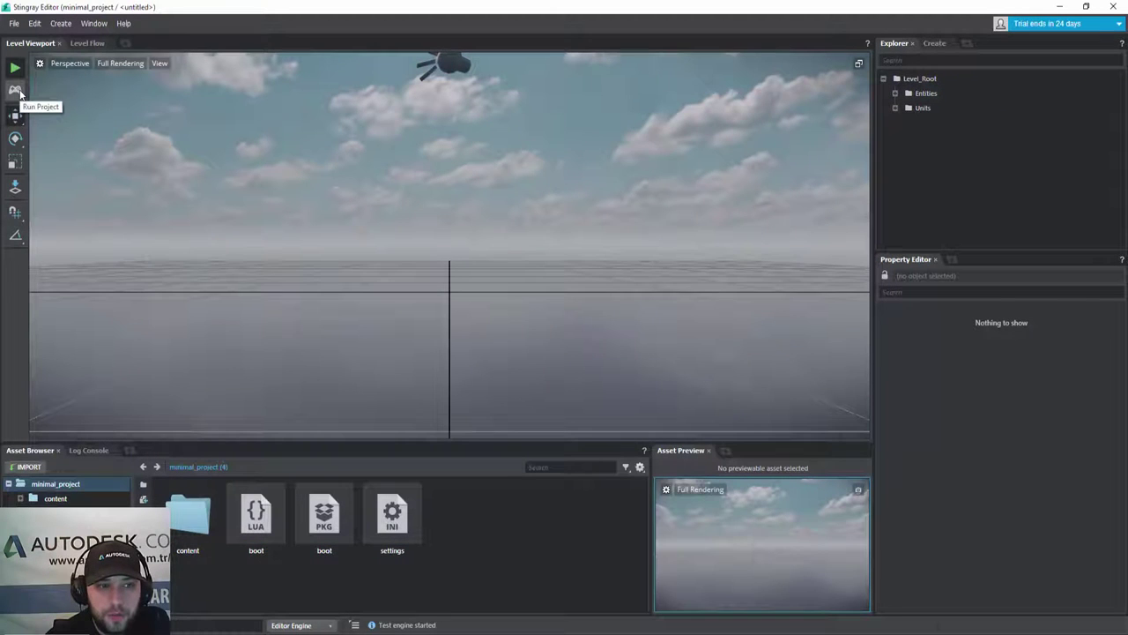
{"action": "left_click", "coordinate": [15, 90]}
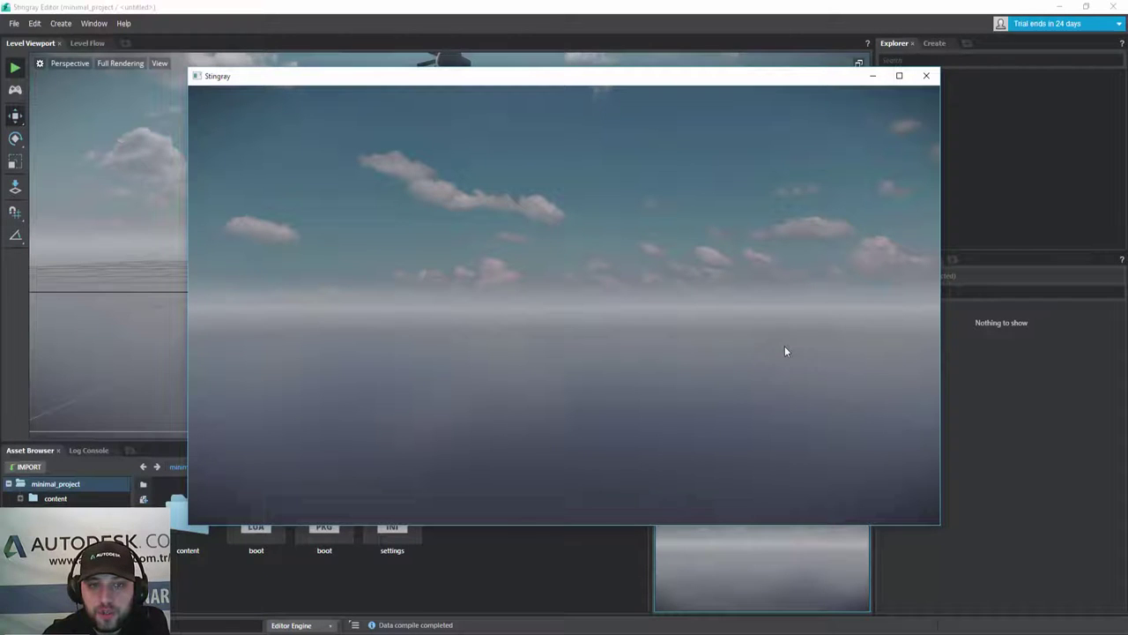
{"action": "left_click", "coordinate": [926, 76]}
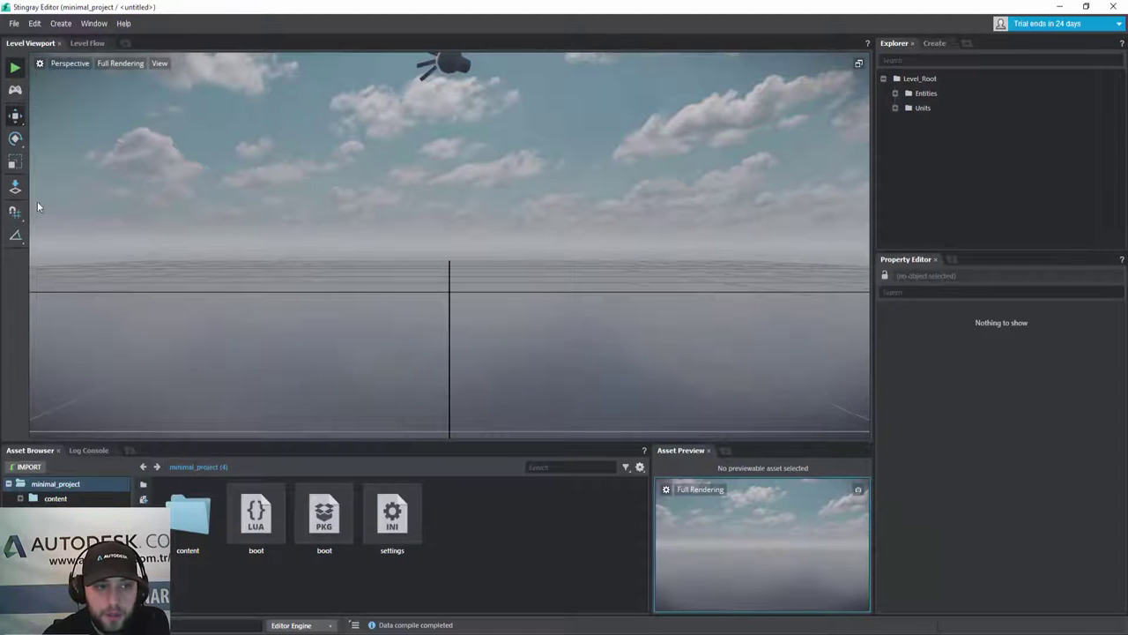
- Pick the Rotate Tool with its World/Local axis option, then box-select and orbit the empty level
{"action": "left_click", "coordinate": [15, 141]}
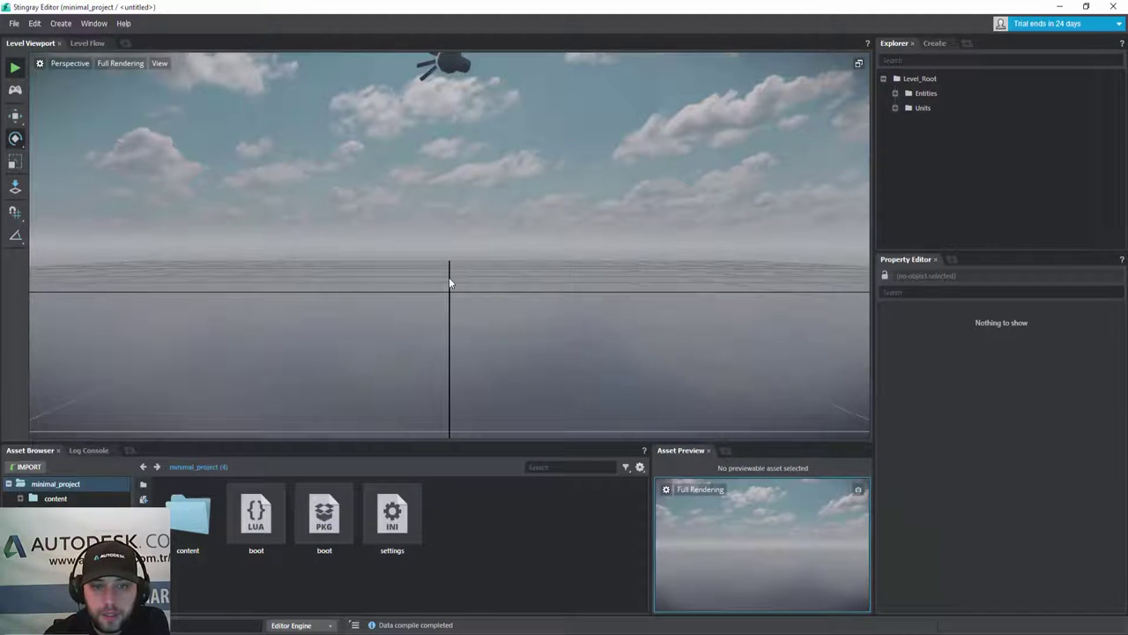
{"action": "left_click", "coordinate": [15, 139]}
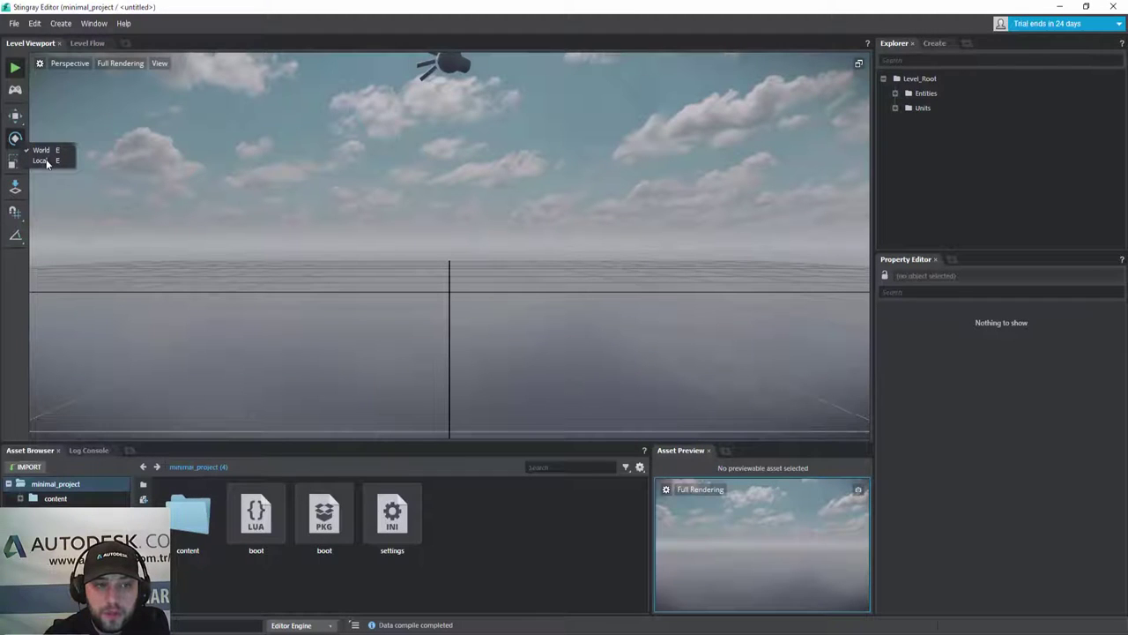
{"action": "left_click_drag", "start_coordinate": [291, 238], "coordinate": [509, 359]}
{"action": "mouse_move", "coordinate": [340, 205]}
{"action": "right_mouse_down"}
{"action": "mouse_move", "coordinate": [352, 221]}
{"action": "mouse_move", "coordinate": [414, 194]}
{"action": "mouse_move", "coordinate": [388, 212]}
{"action": "mouse_move", "coordinate": [419, 208]}
{"action": "right_mouse_up"}
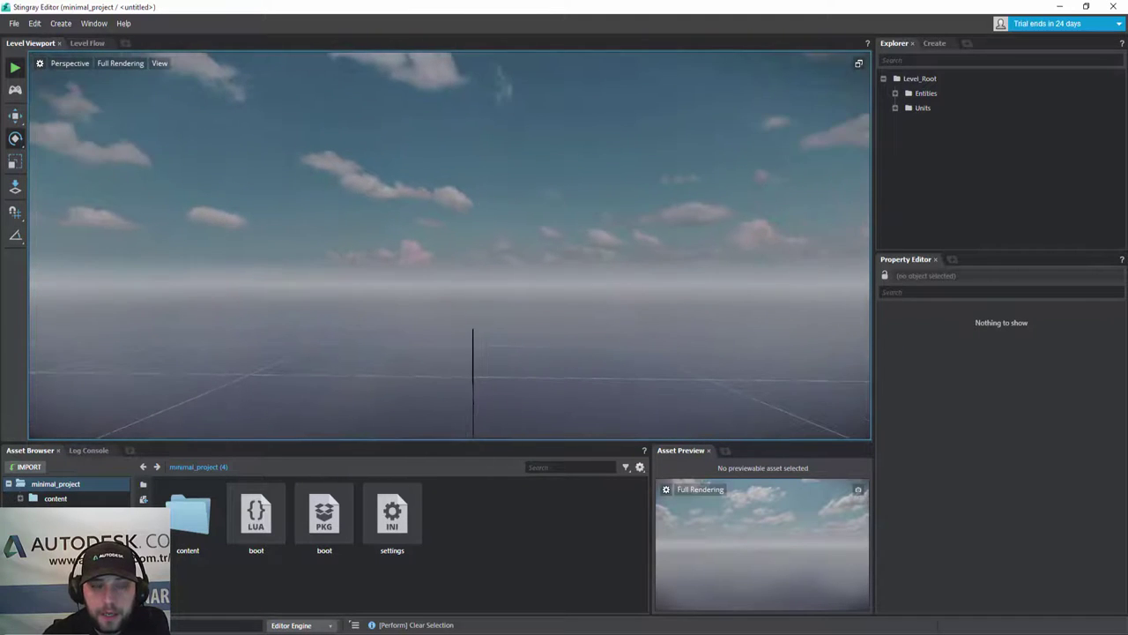
{"action": "left_click", "coordinate": [122, 64]}
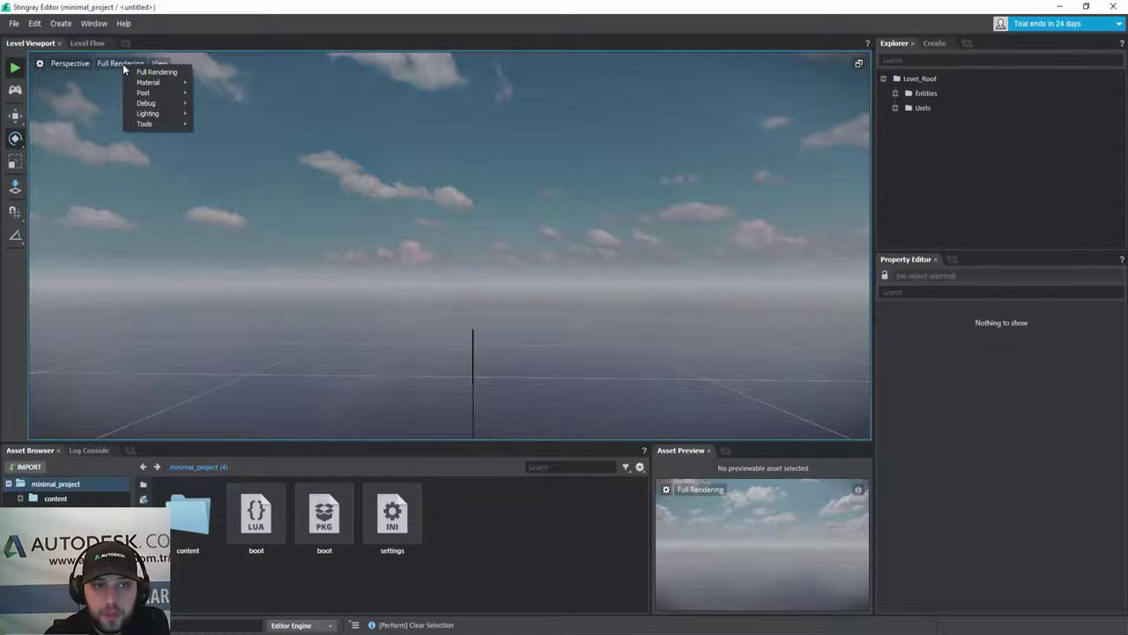
{"action": "mouse_move", "coordinate": [170, 83]}
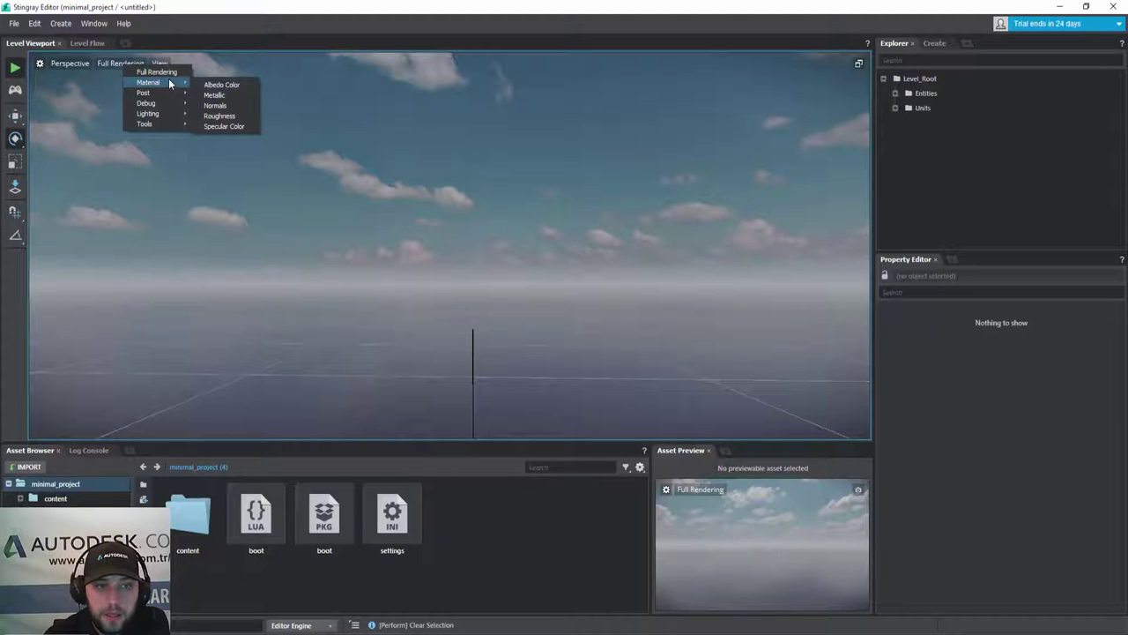
{"action": "mouse_move", "coordinate": [171, 125]}
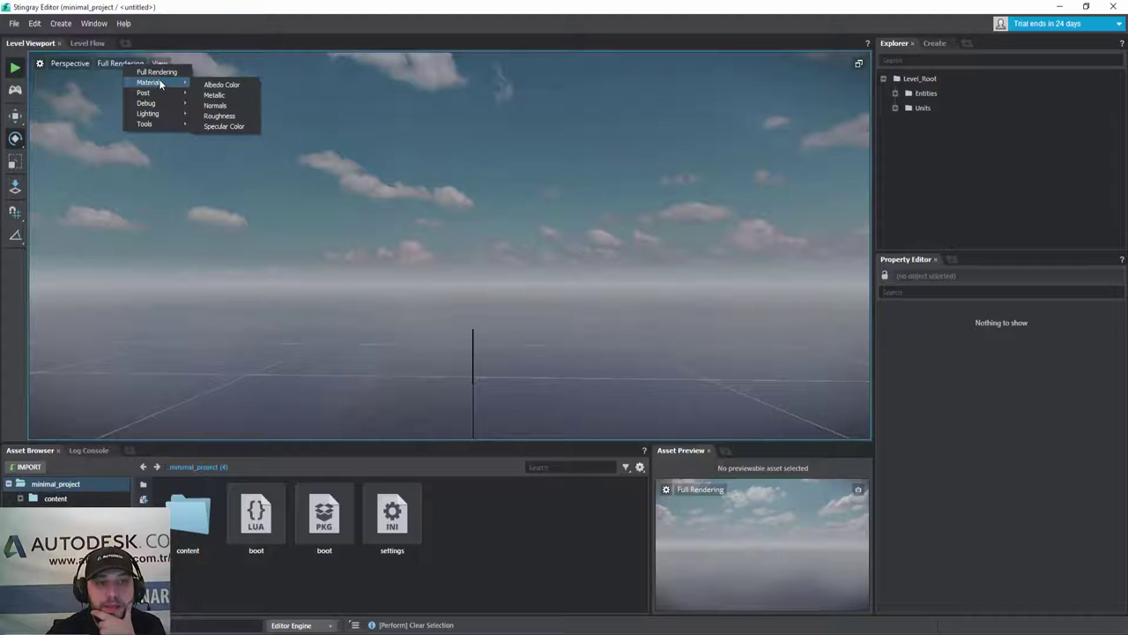
{"action": "left_click", "coordinate": [76, 62]}
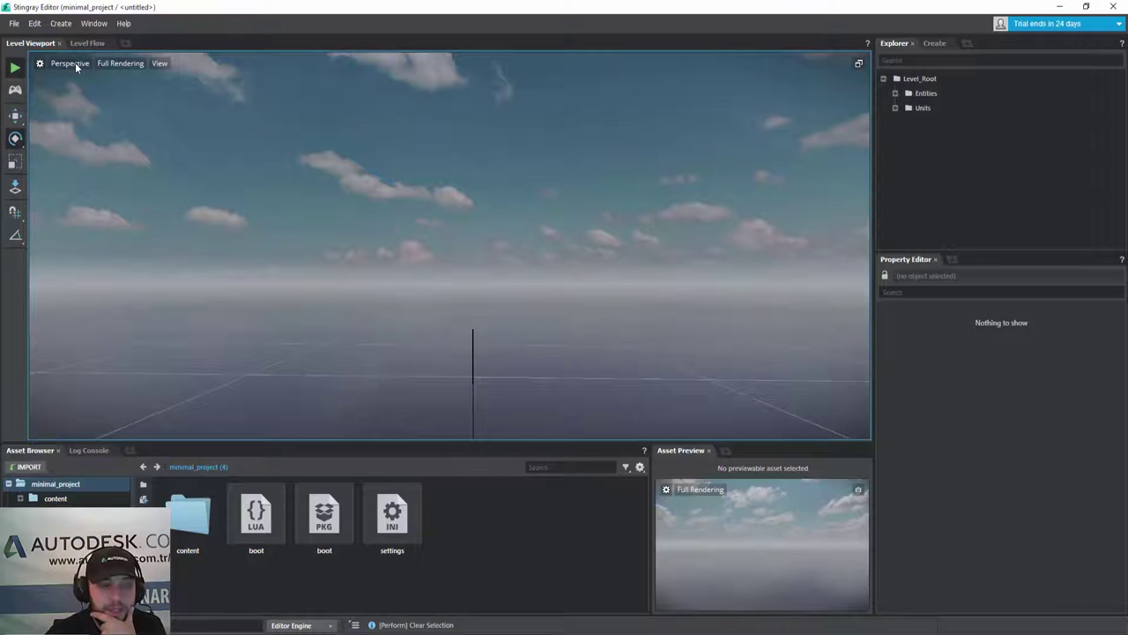
{"action": "right_click", "coordinate": [75, 63]}
{"action": "mouse_move", "coordinate": [118, 97]}
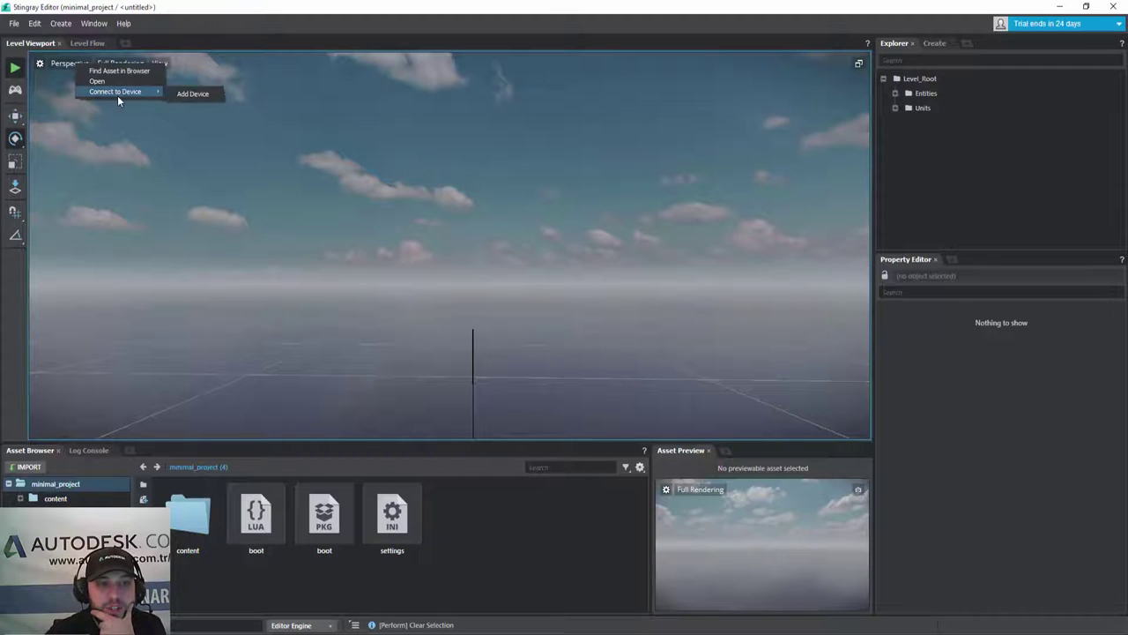
{"action": "left_click", "coordinate": [198, 98]}
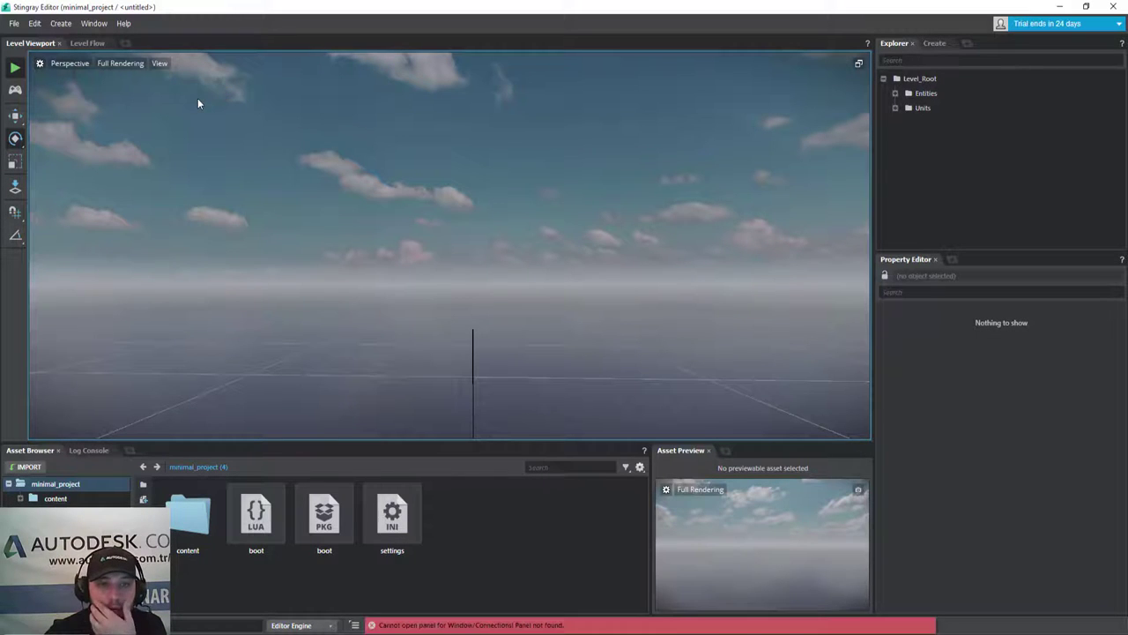
{"action": "right_click", "coordinate": [68, 62]}
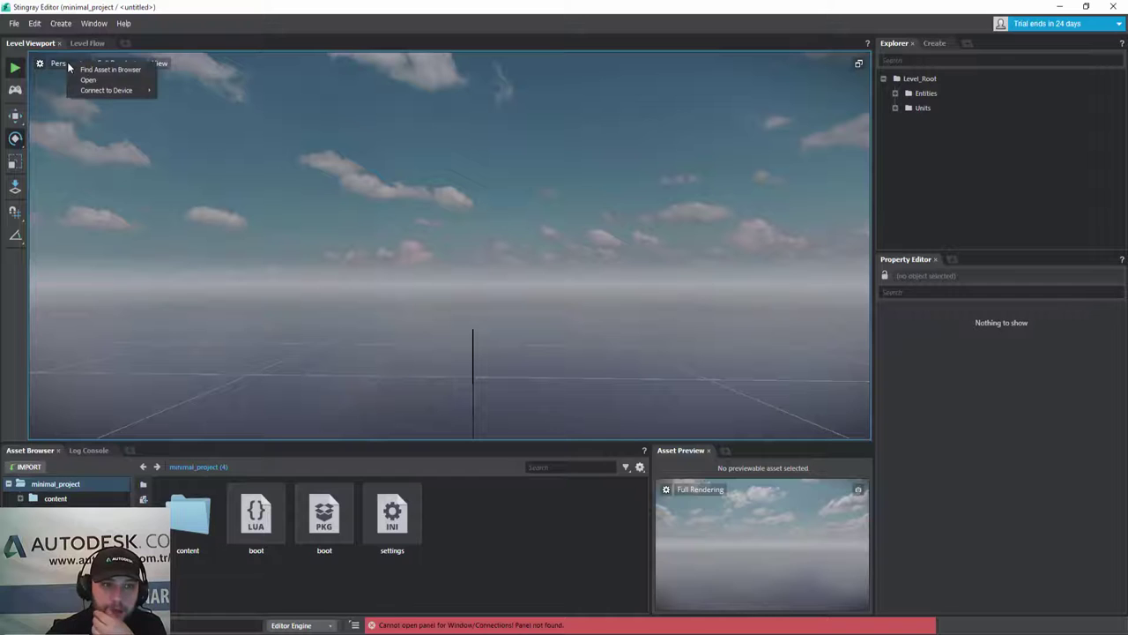
{"action": "left_click", "coordinate": [102, 81]}
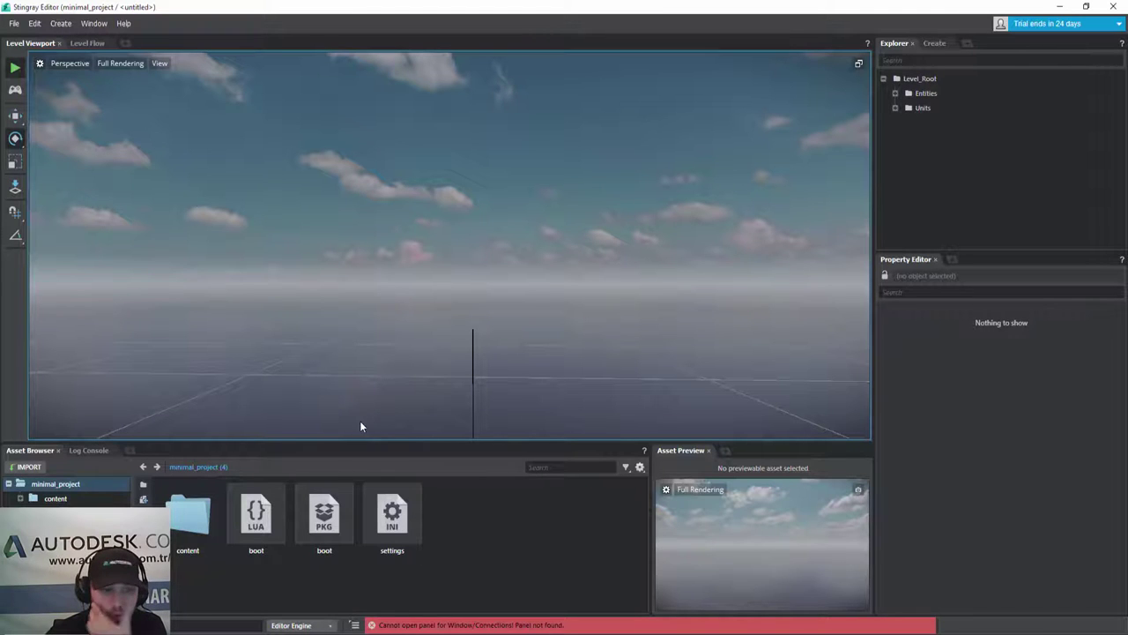
- Browse the content and audio folders, then open boot.lua from the minimal_project root in the Script Editor
{"action": "double_click", "coordinate": [198, 516]}
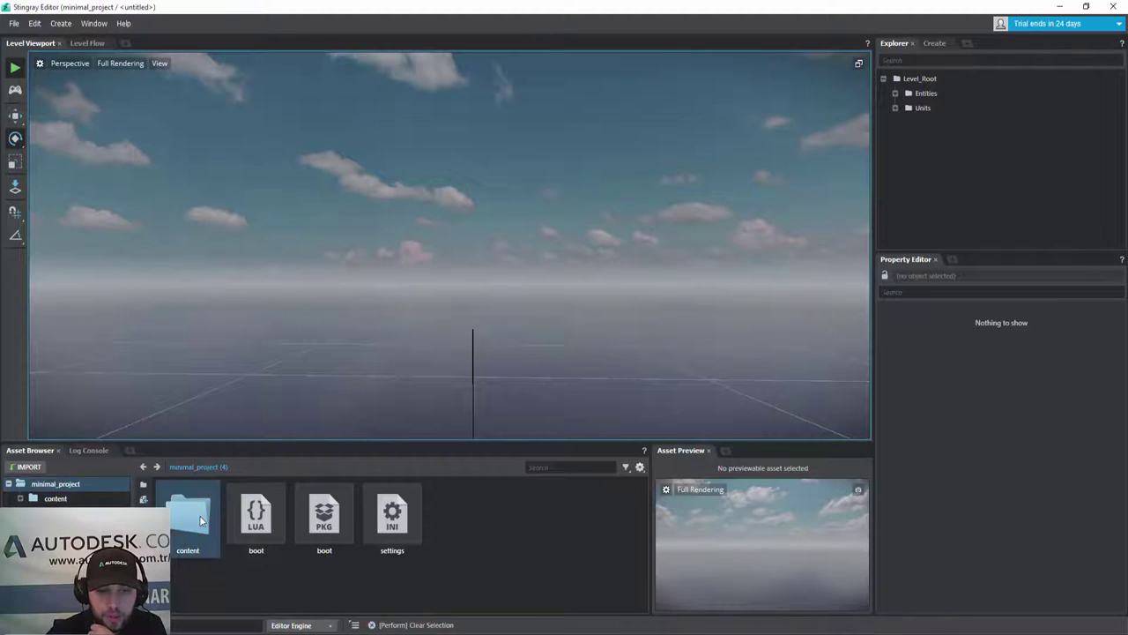
{"action": "double_click", "coordinate": [192, 524]}
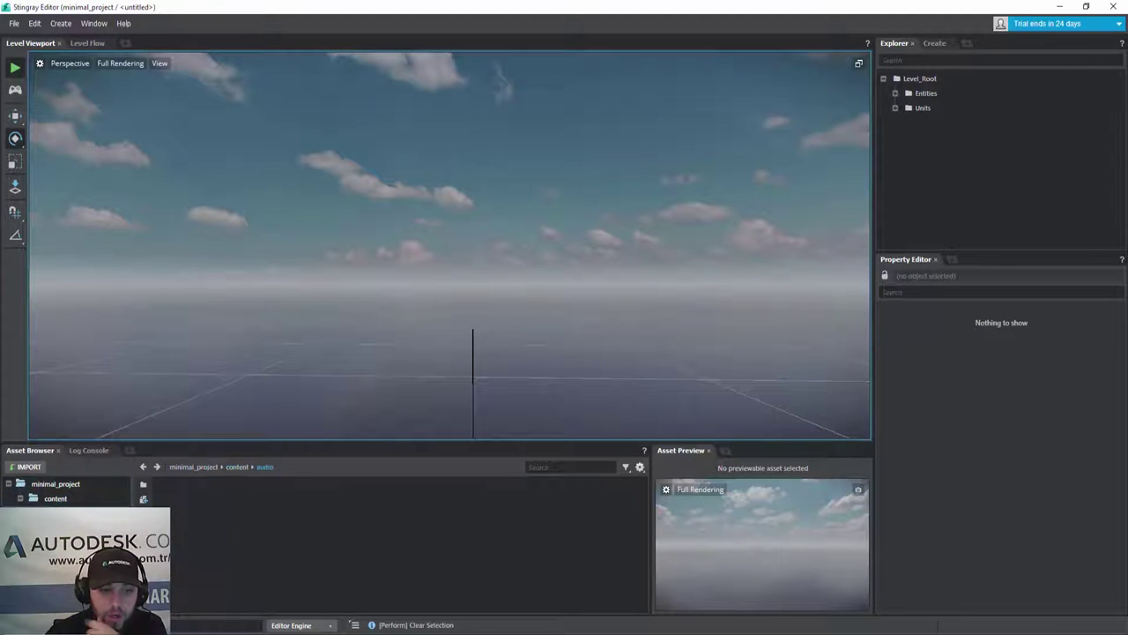
{"action": "left_click", "coordinate": [60, 486]}
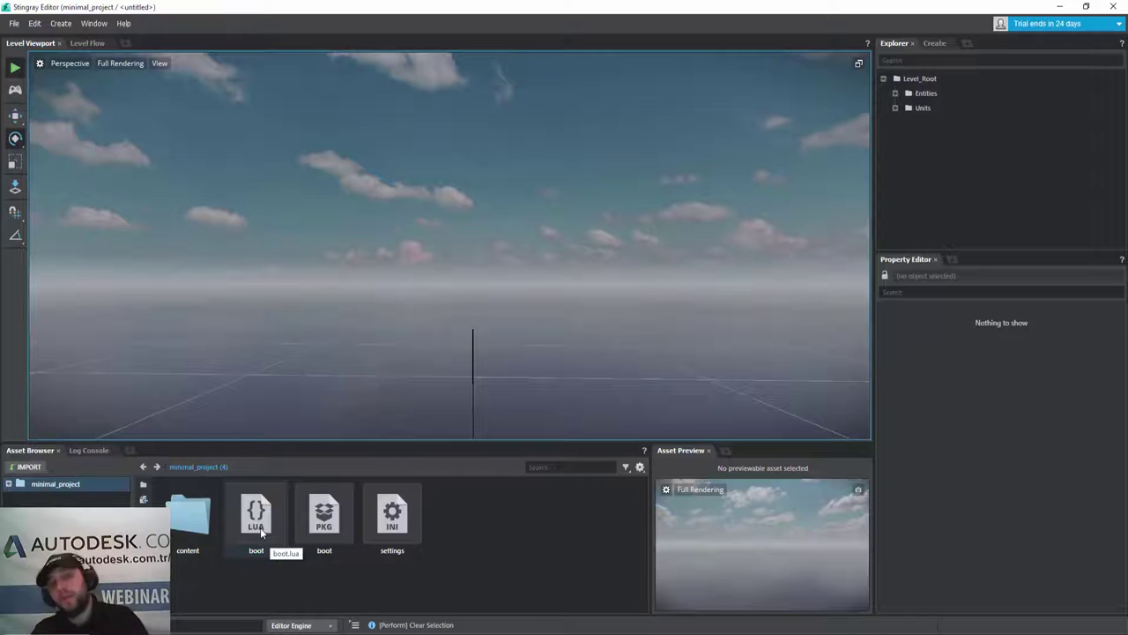
{"action": "double_click", "coordinate": [261, 527]}
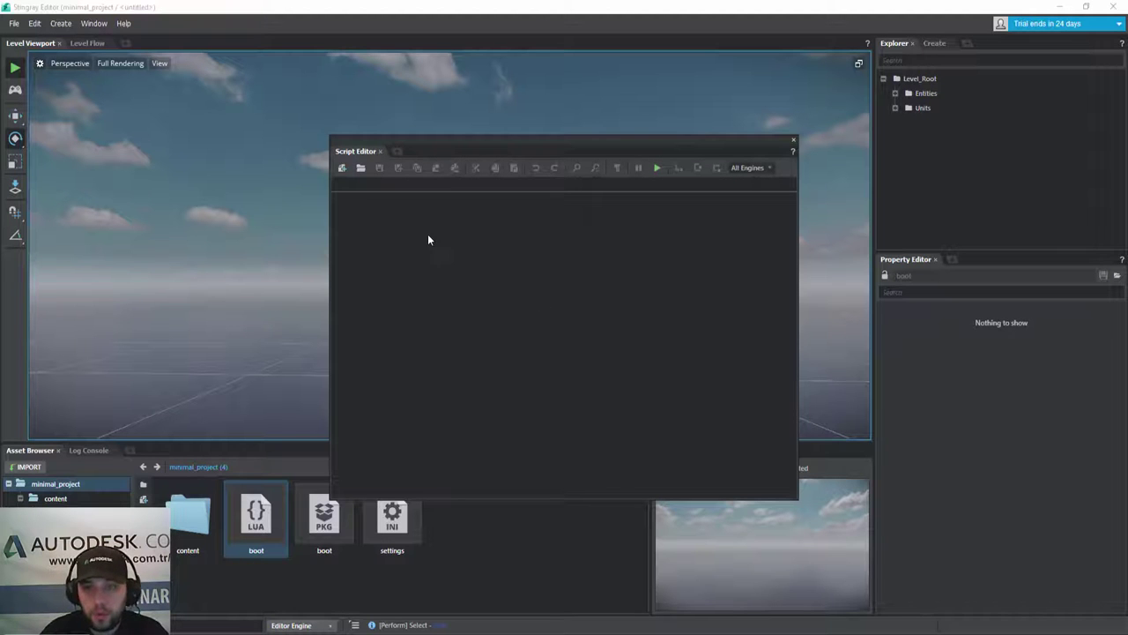
- Inspect the boot package and settings file: boot script, boot package, 1280×720 resolution
{"action": "left_click", "coordinate": [793, 140]}
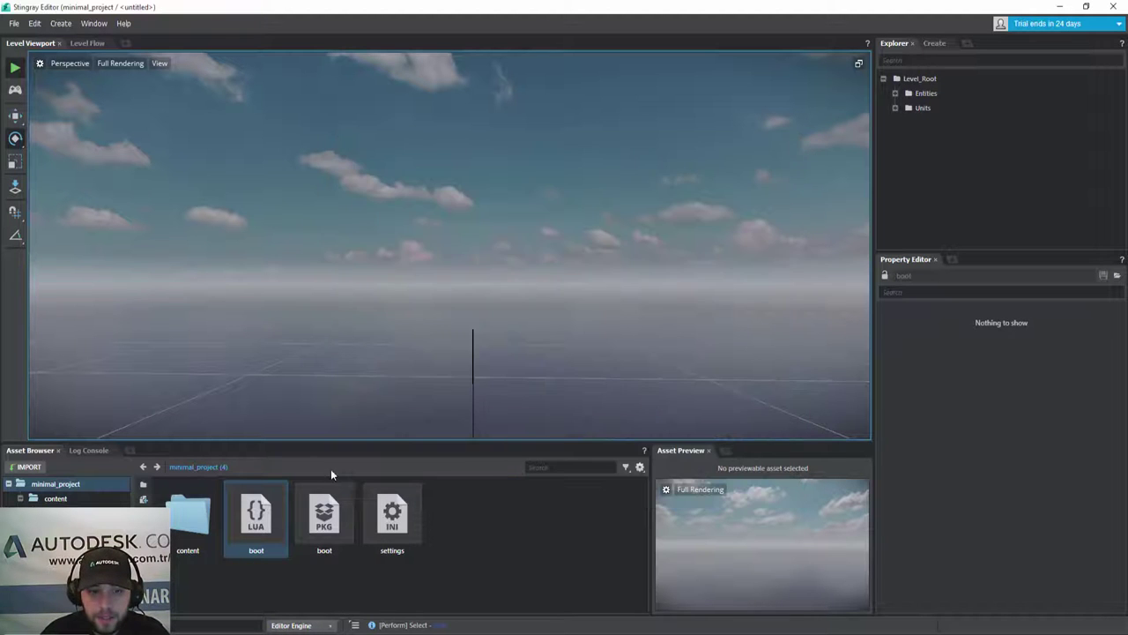
{"action": "double_click", "coordinate": [319, 520]}
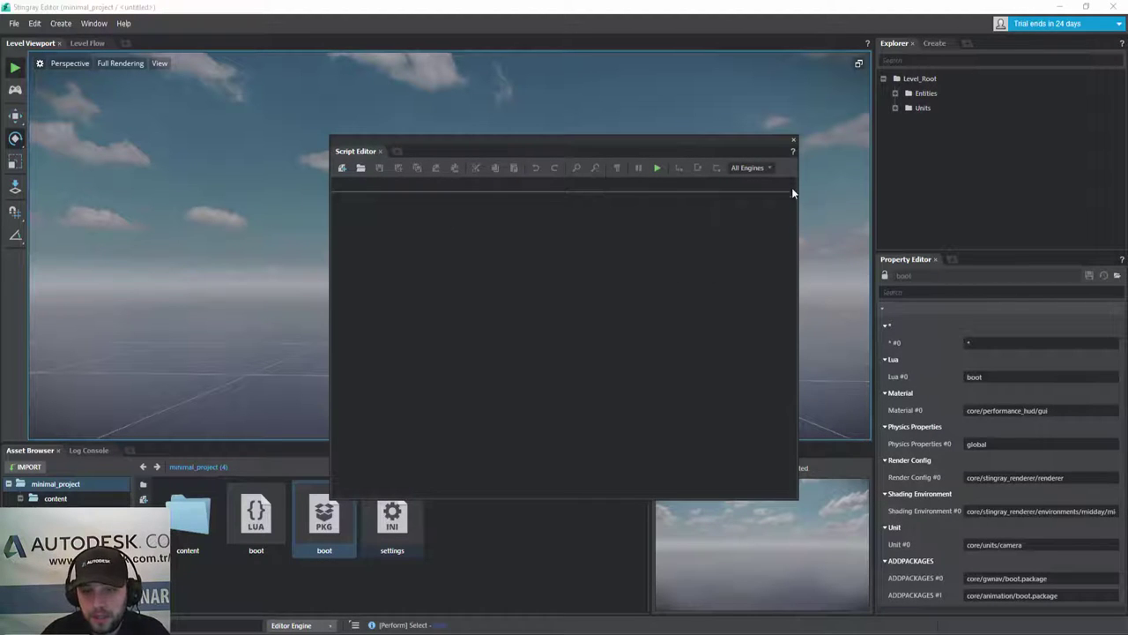
{"action": "left_click", "coordinate": [793, 141]}
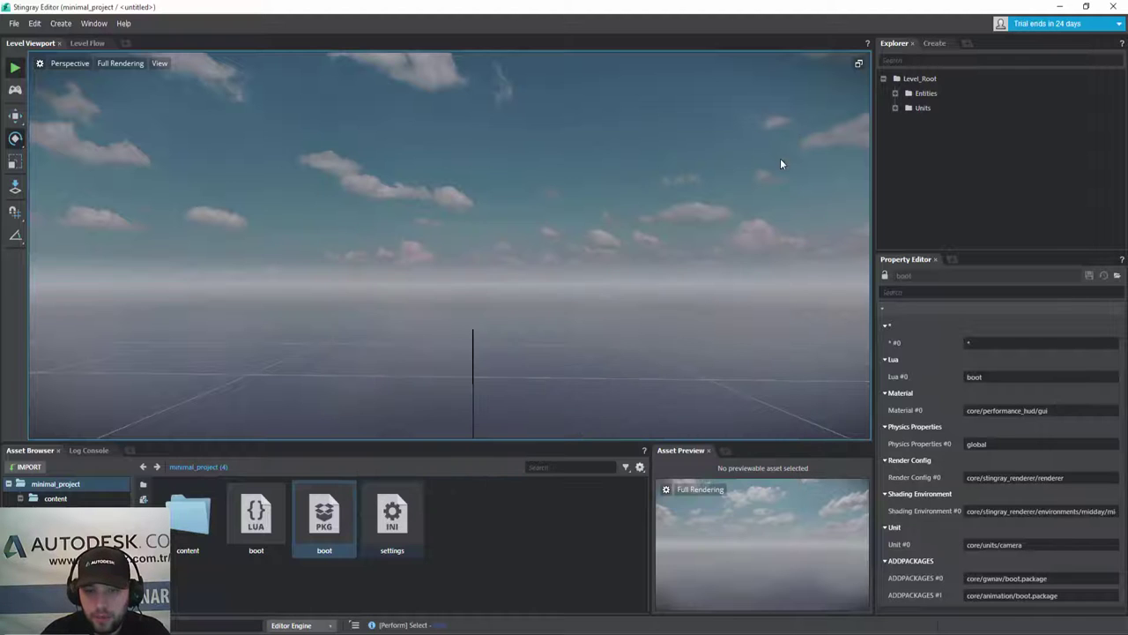
{"action": "double_click", "coordinate": [413, 521]}
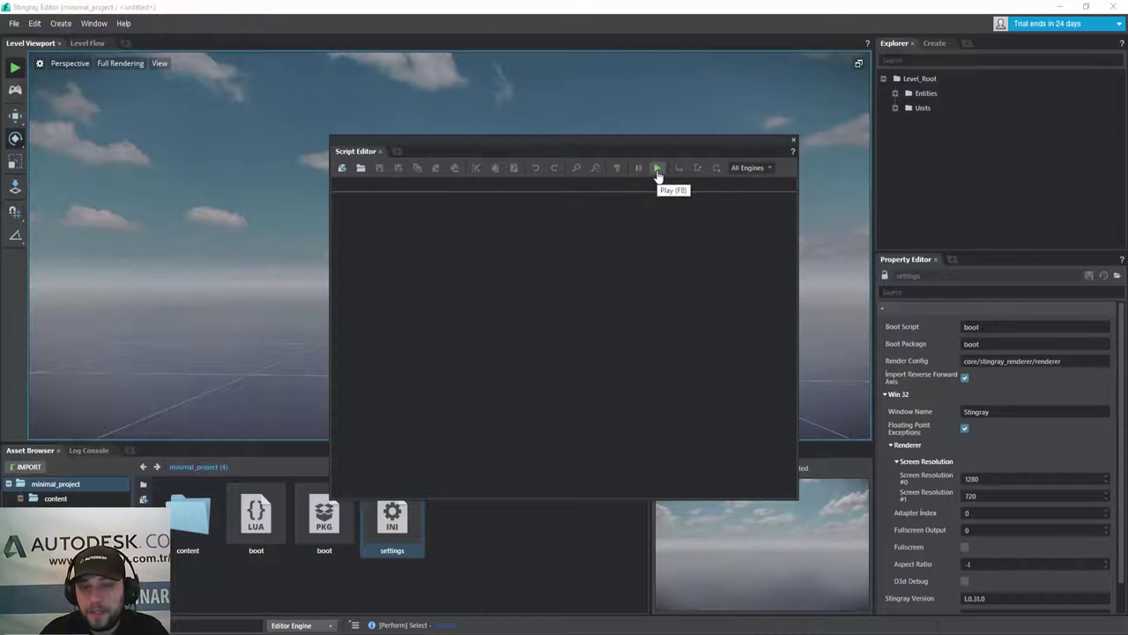
{"action": "left_click", "coordinate": [792, 137]}
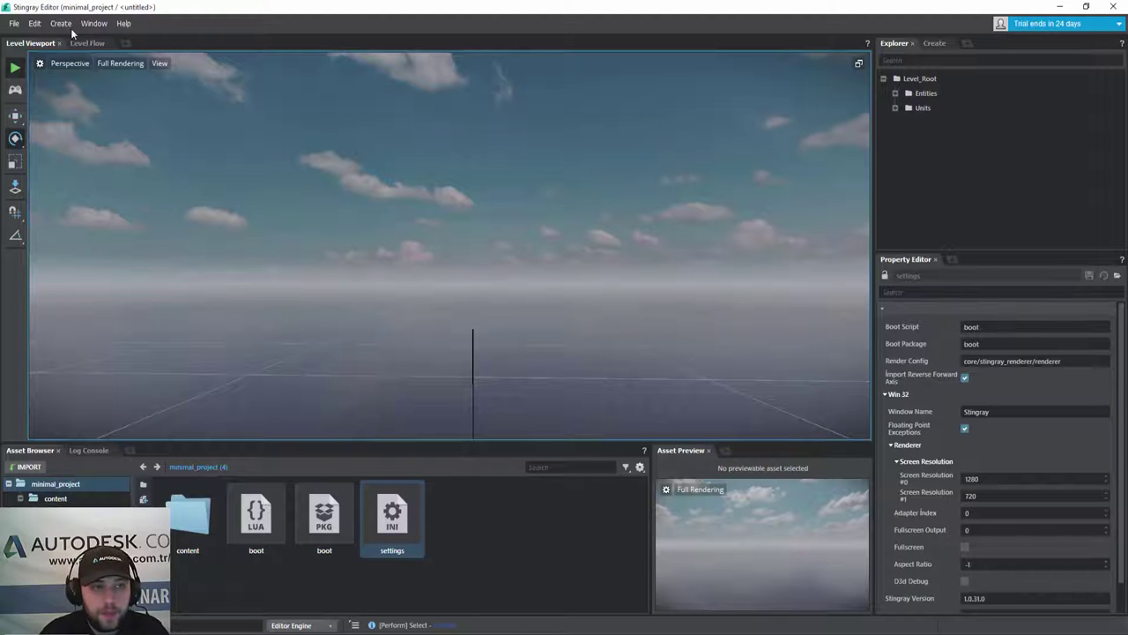
{"action": "left_click", "coordinate": [64, 25]}
{"action": "mouse_move", "coordinate": [15, 25]}
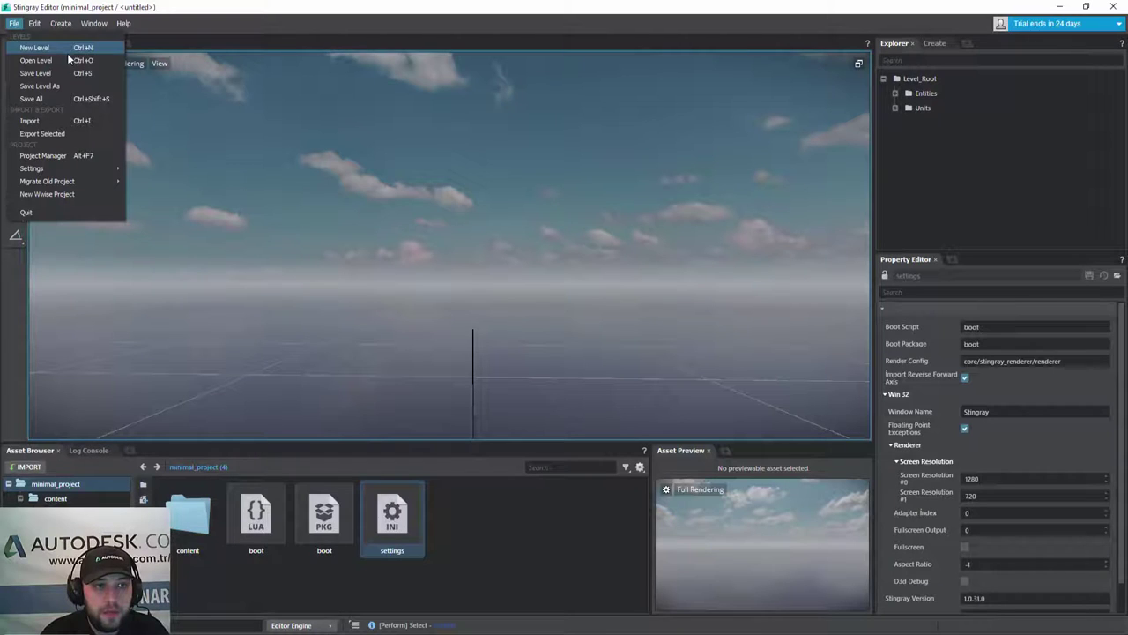
{"action": "left_click", "coordinate": [63, 120]}
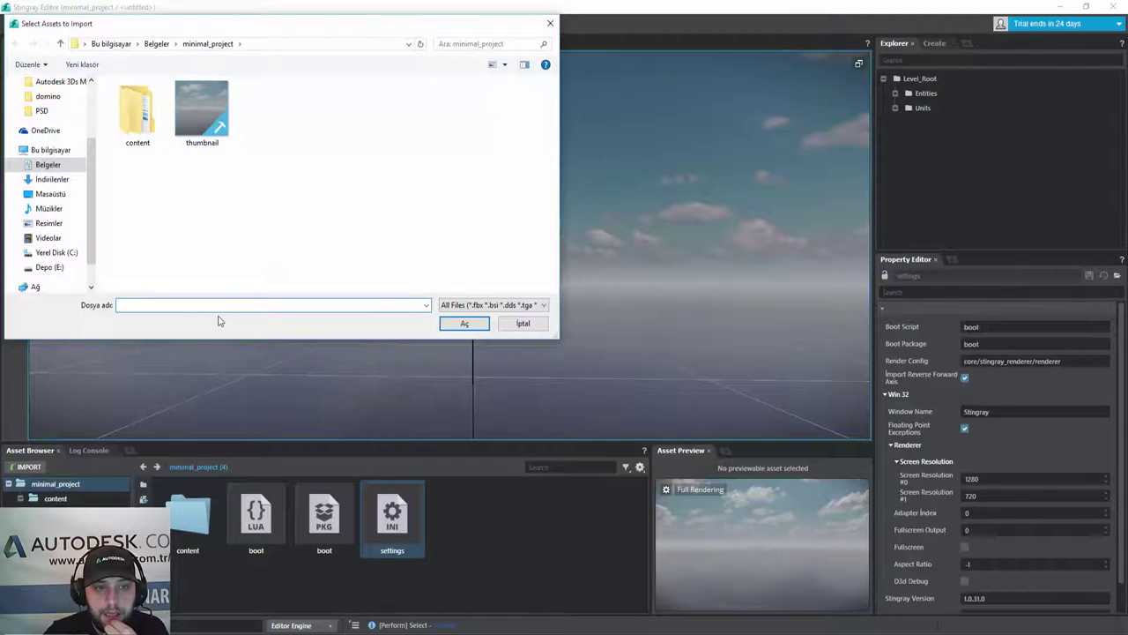
{"action": "left_click", "coordinate": [509, 304]}
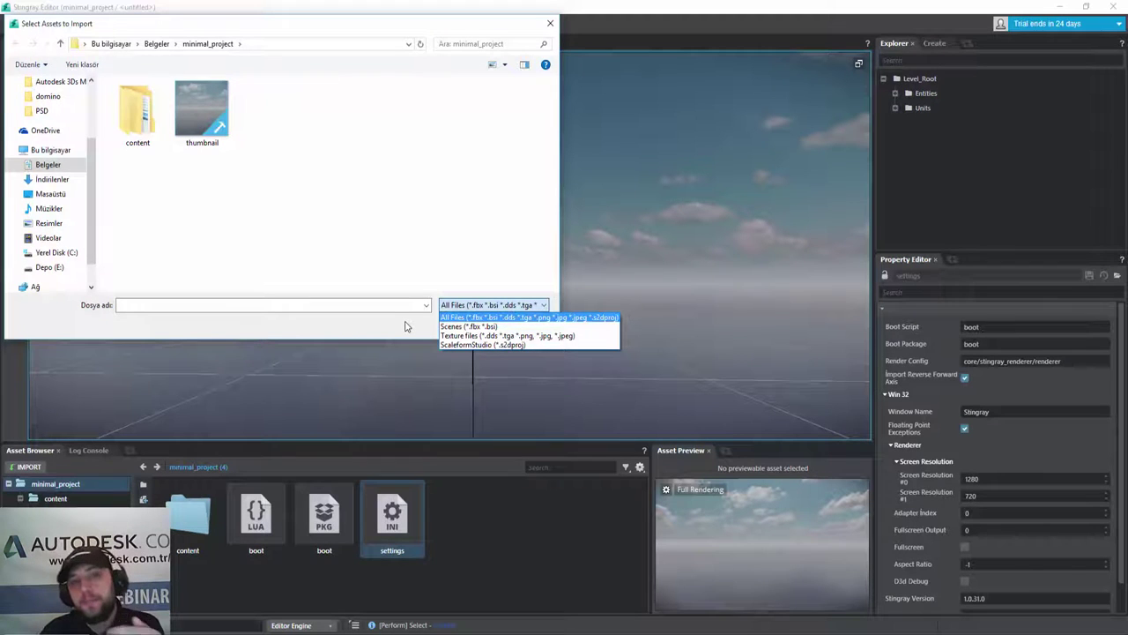
{"action": "left_click", "coordinate": [313, 320]}
{"action": "left_click", "coordinate": [538, 323]}
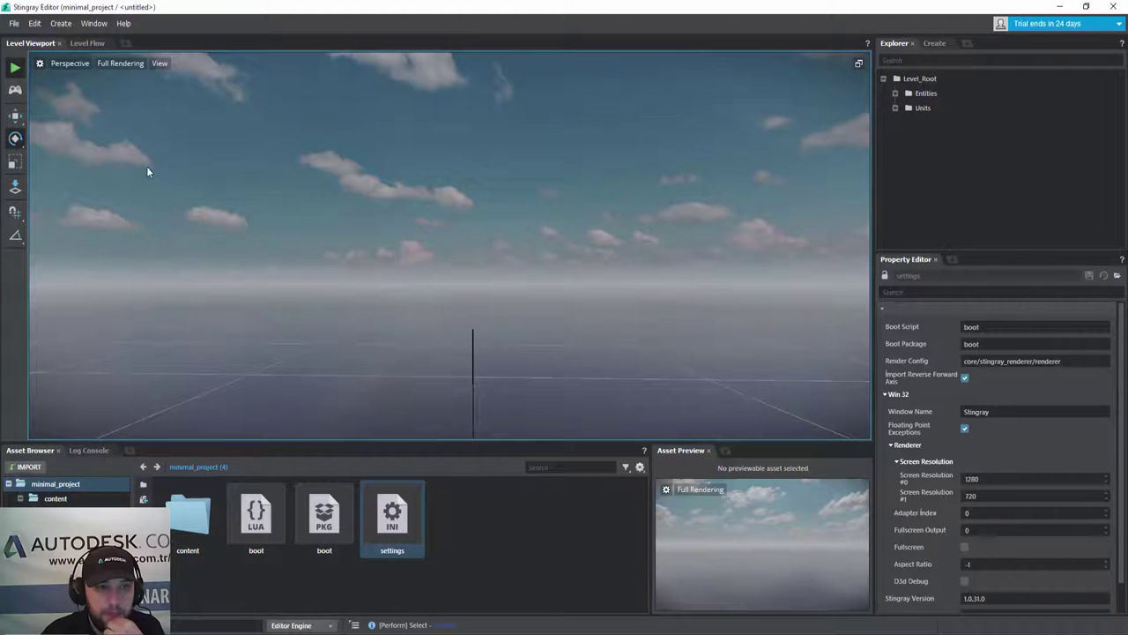
- Terminate the running engine process via Edit > Engine > Terminate Engine
{"action": "left_click", "coordinate": [36, 25]}
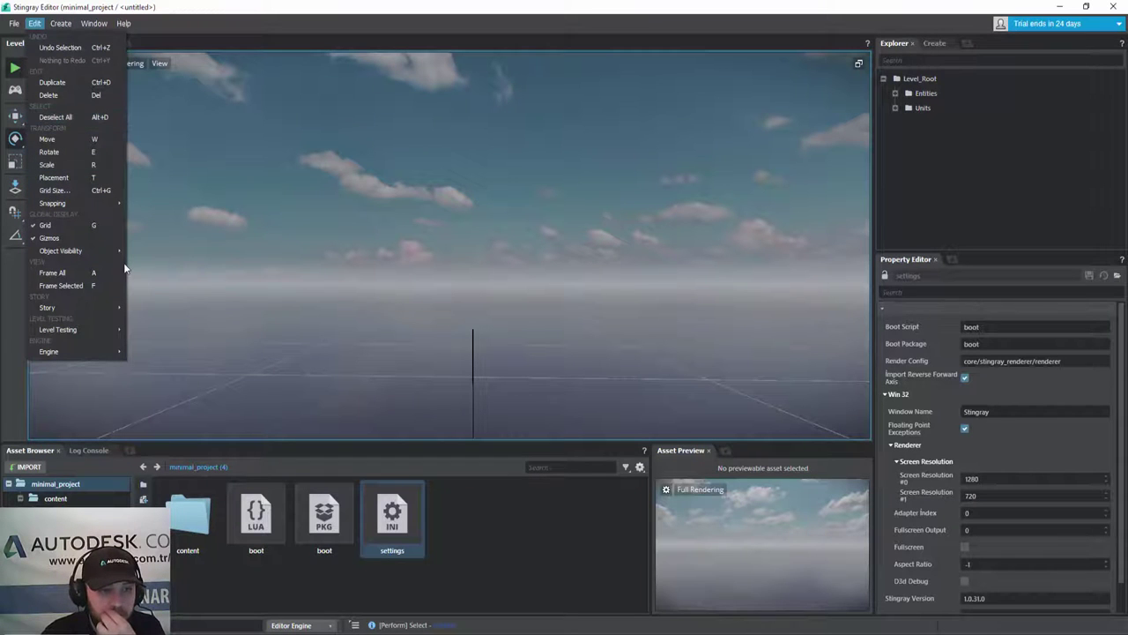
{"action": "mouse_move", "coordinate": [93, 309]}
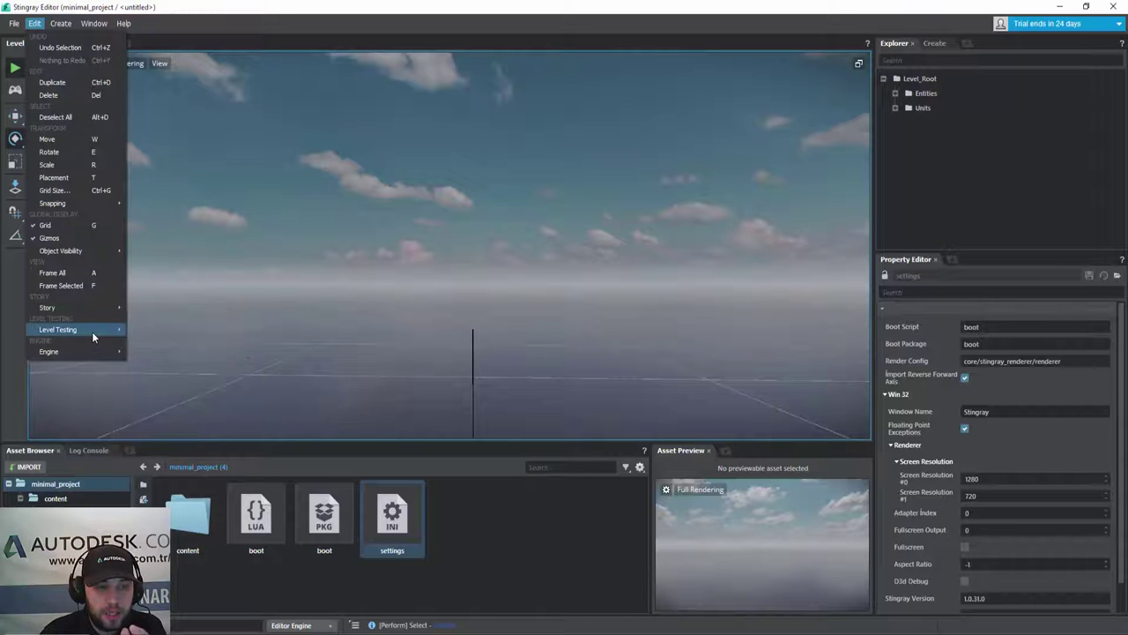
{"action": "mouse_move", "coordinate": [91, 331]}
{"action": "mouse_move", "coordinate": [90, 353]}
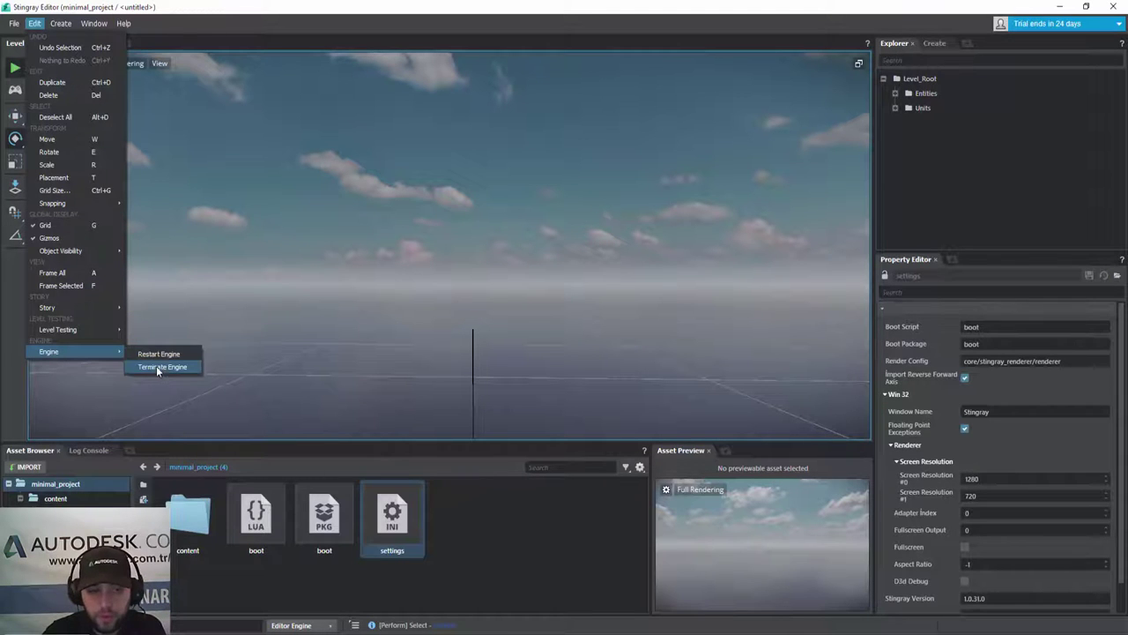
{"action": "left_click", "coordinate": [157, 367]}
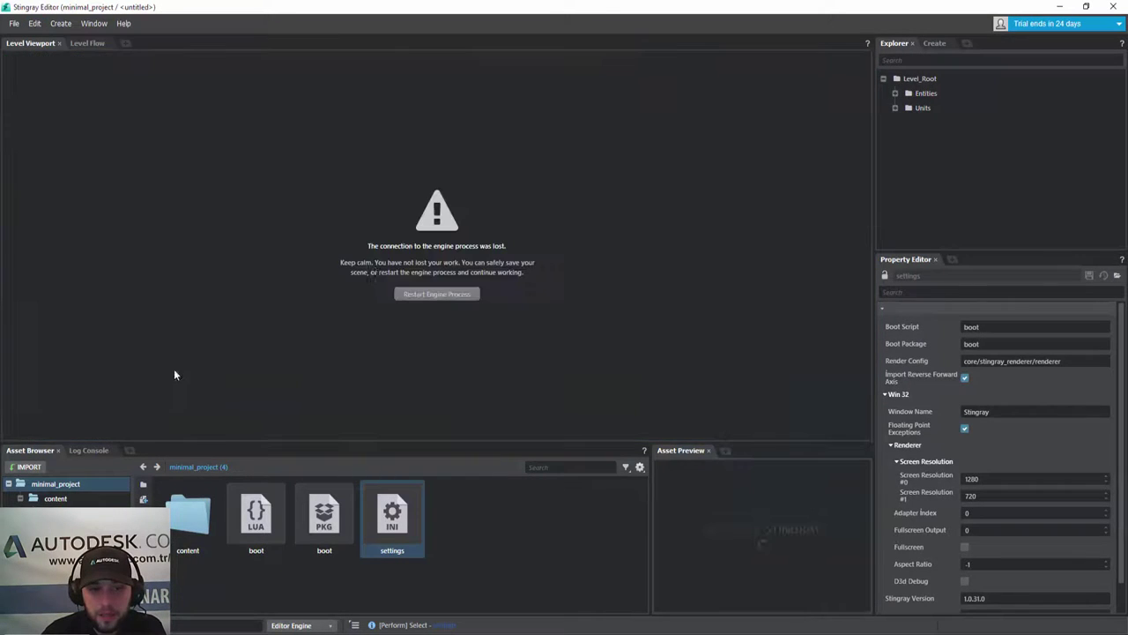
- Restart the engine process, expand Entities and Units in the Explorer, and show the Create panel
{"action": "left_click", "coordinate": [435, 295]}
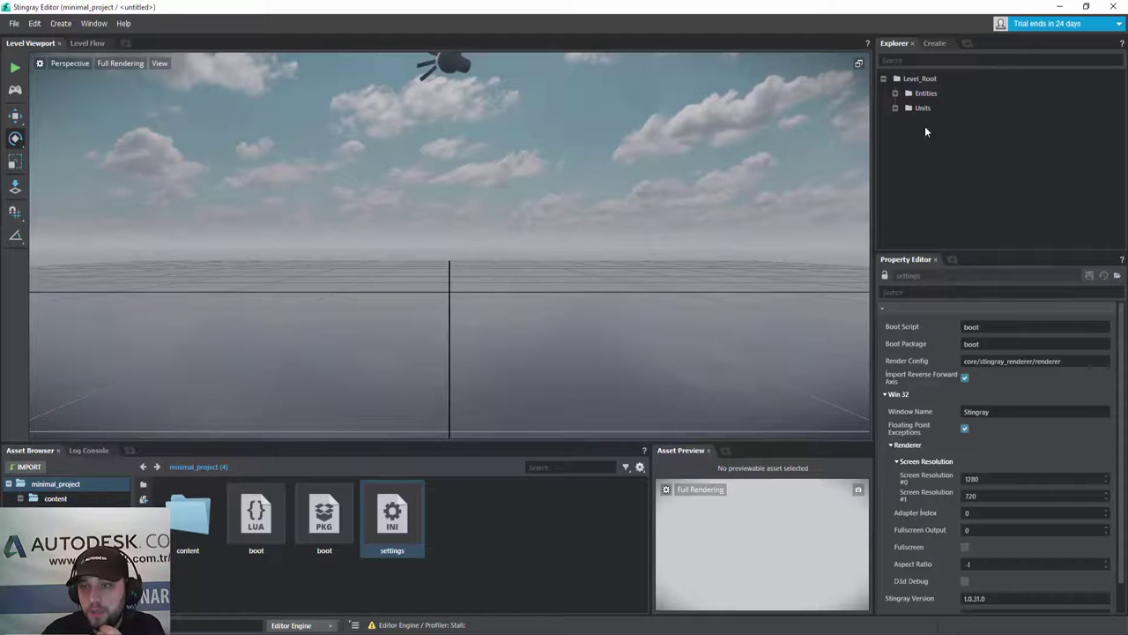
{"action": "left_click", "coordinate": [896, 93]}
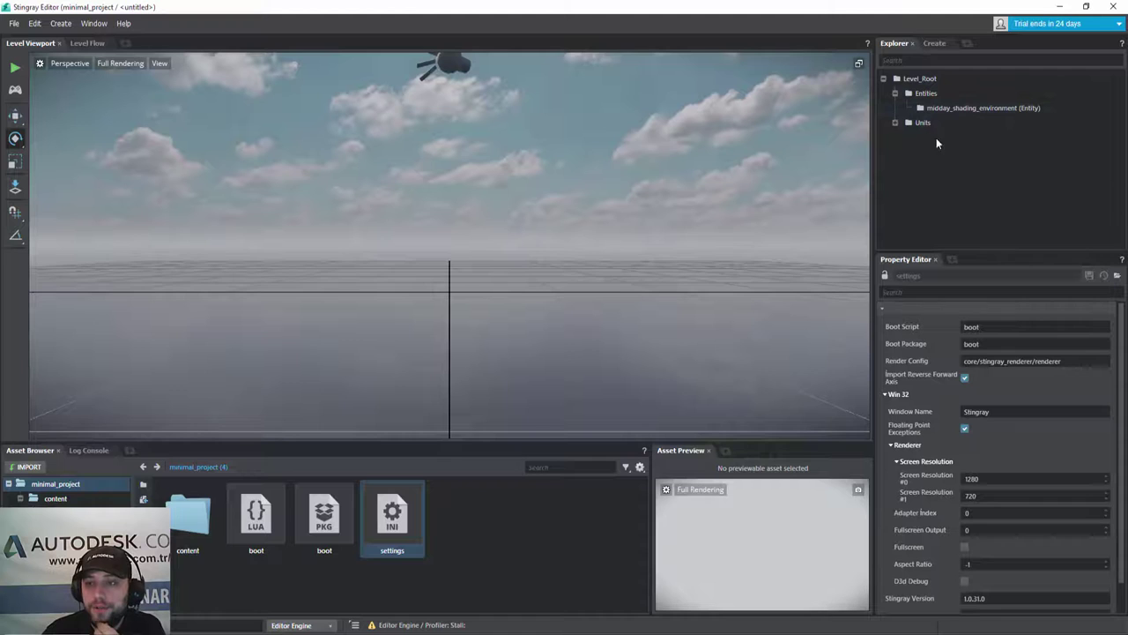
{"action": "left_click", "coordinate": [896, 123]}
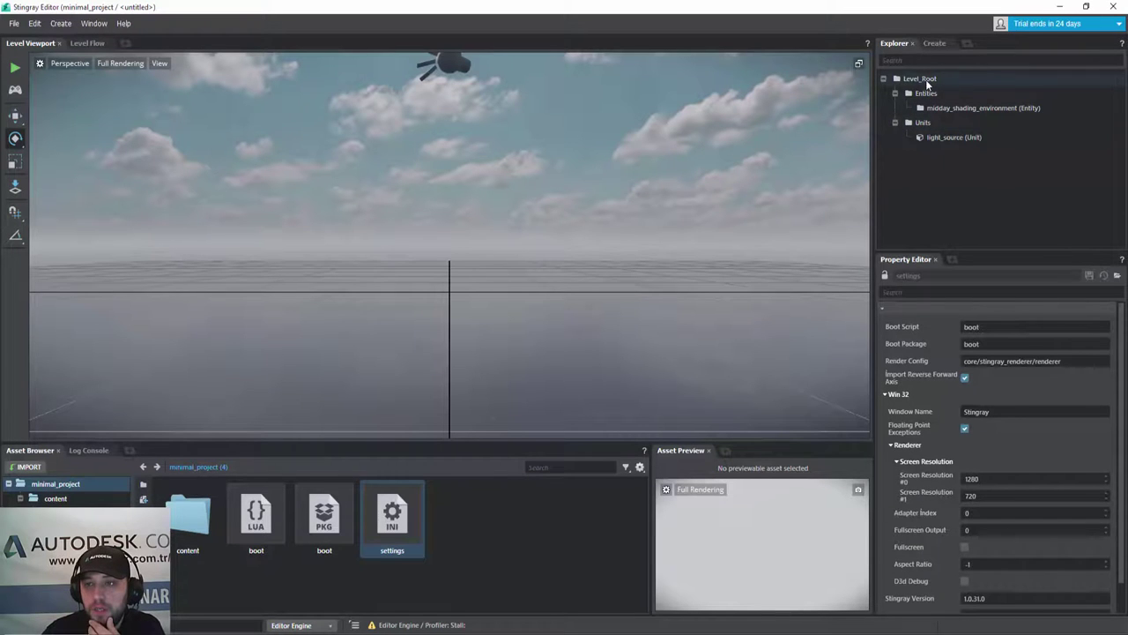
{"action": "left_click", "coordinate": [938, 44]}
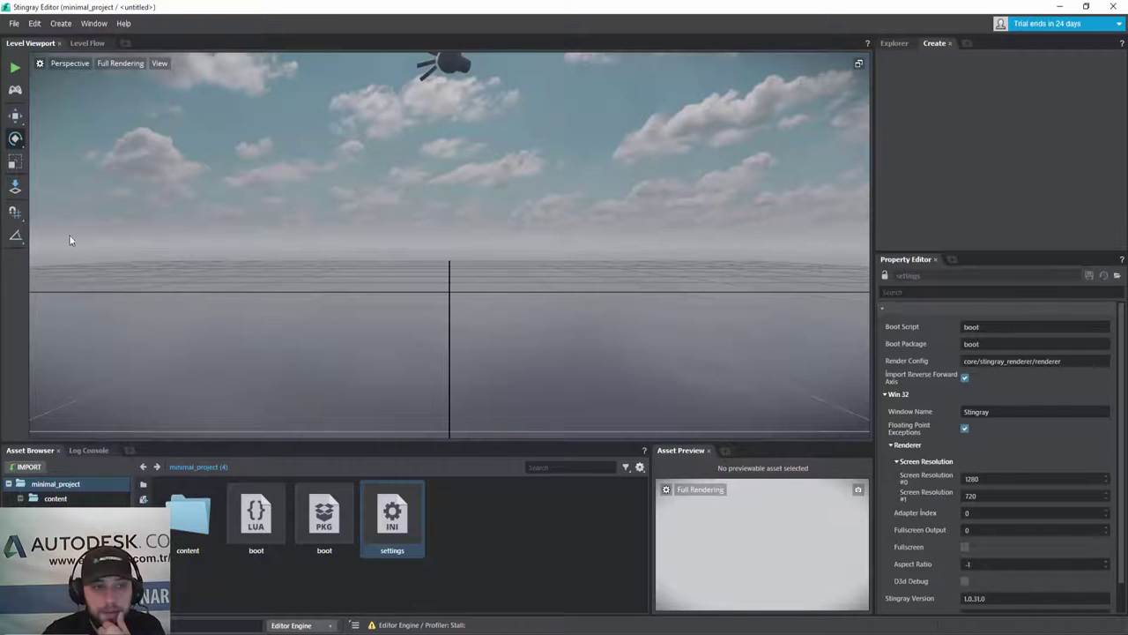
{"action": "scroll", "coordinate": [967, 399], "scroll_direction": "down", "scroll_amount": 1}
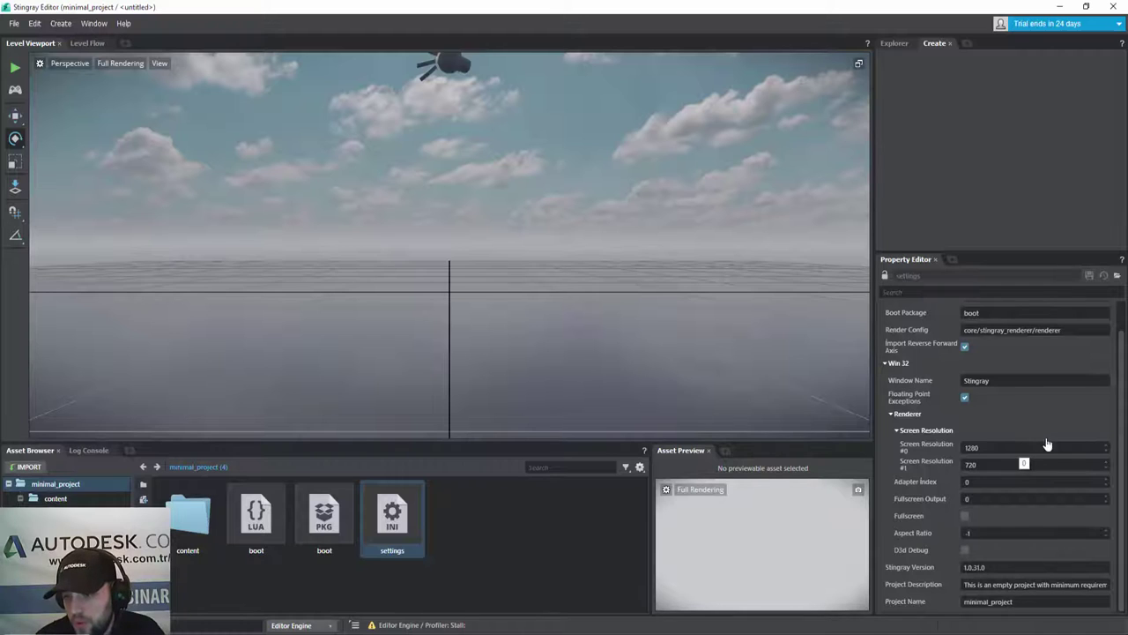
{"action": "scroll", "coordinate": [957, 500], "scroll_direction": "up", "scroll_amount": 1}
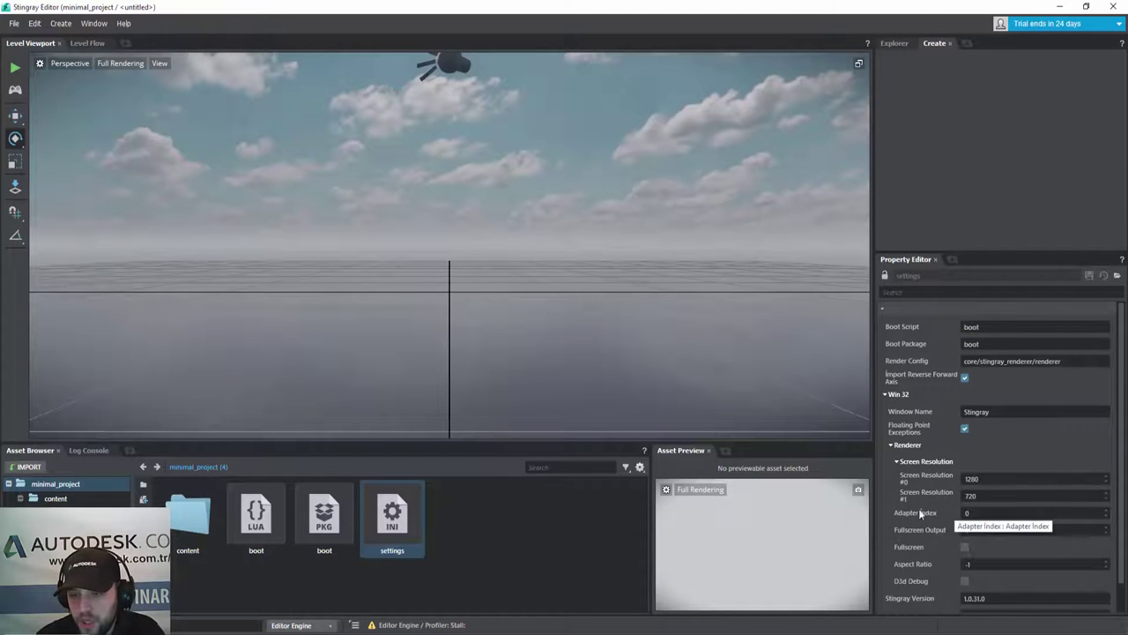
{"action": "left_click", "coordinate": [726, 450]}
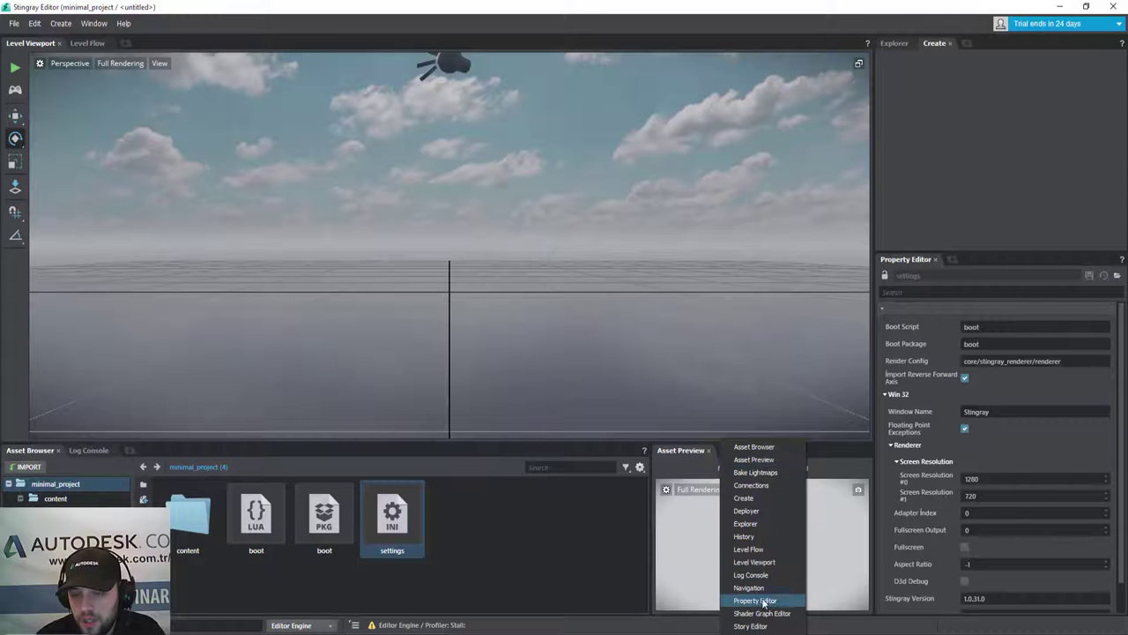
{"action": "left_click", "coordinate": [787, 461]}
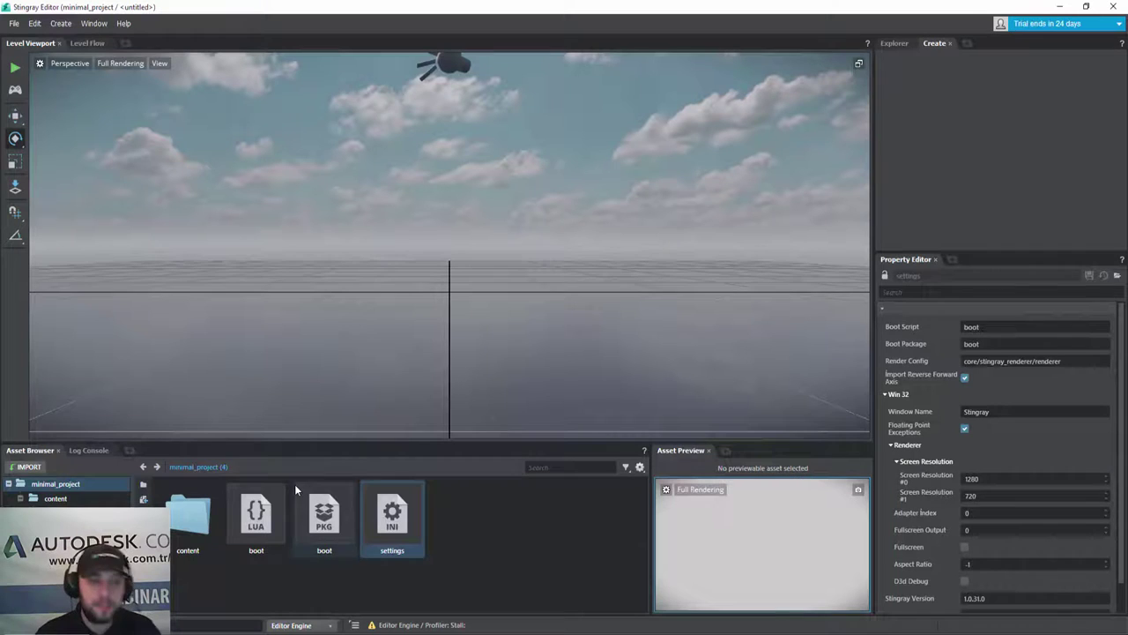
{"action": "left_click", "coordinate": [92, 451]}
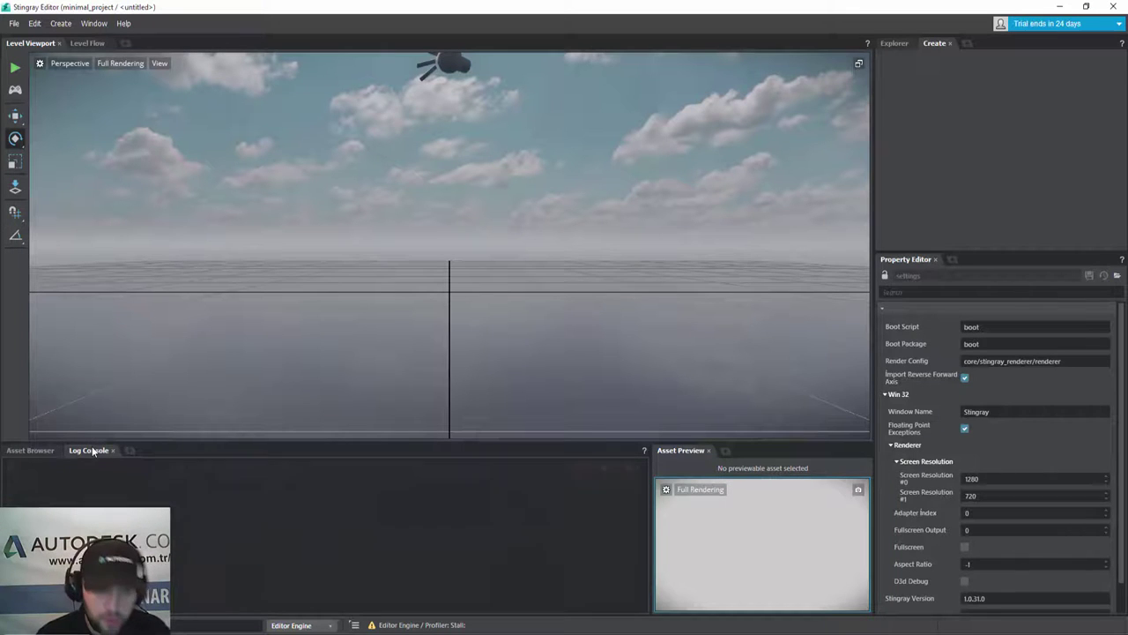
{"action": "left_click", "coordinate": [35, 454]}
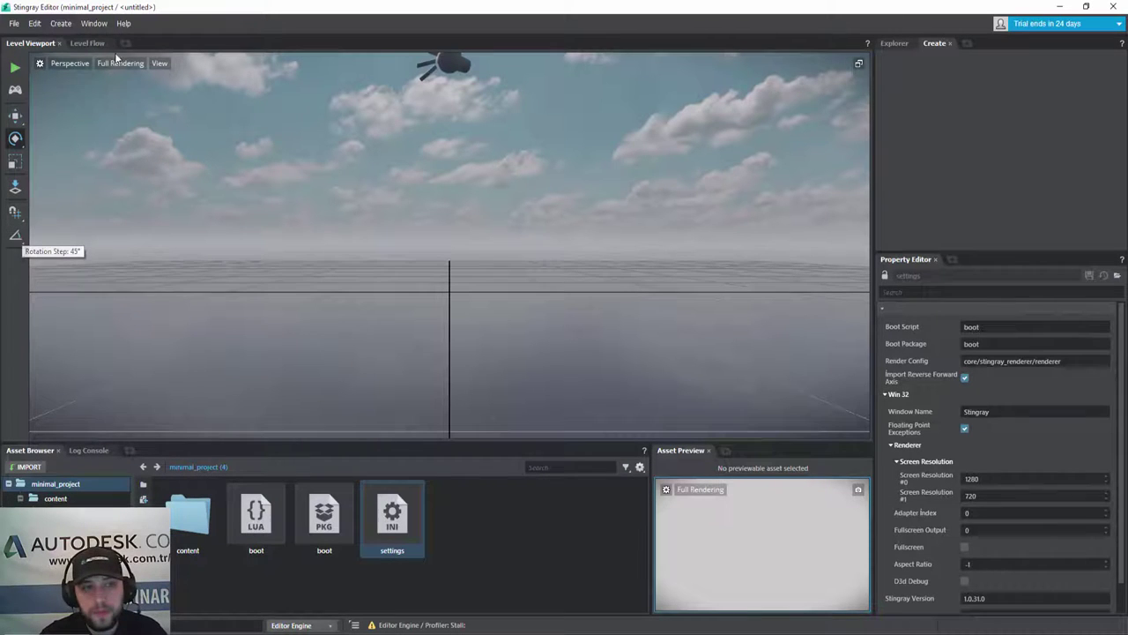
{"action": "left_click", "coordinate": [87, 25]}
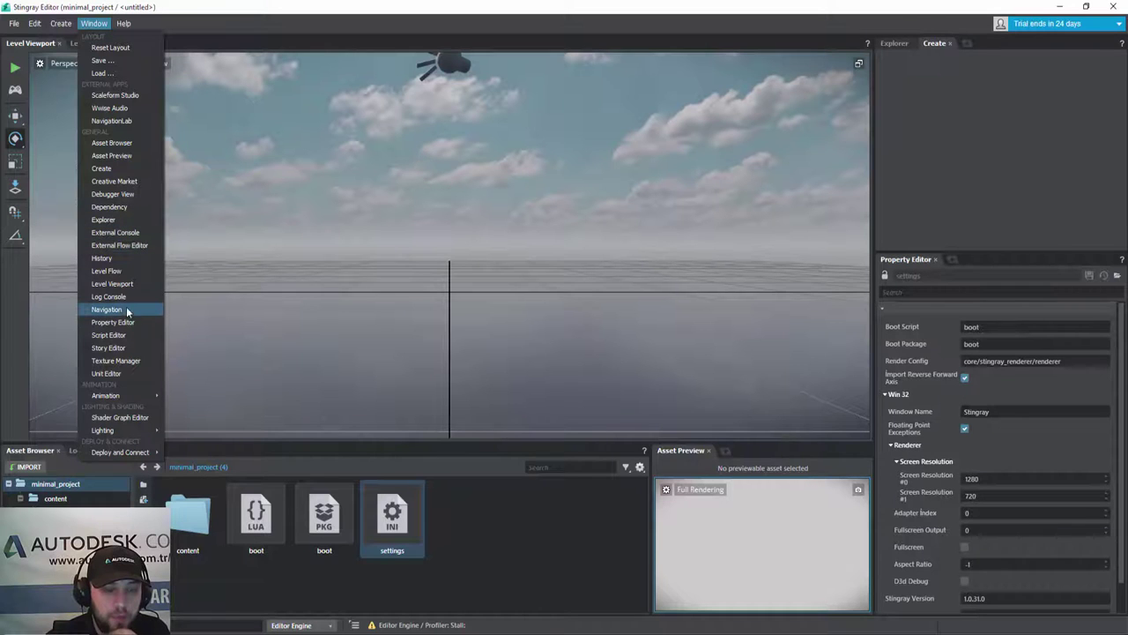
- Open the Shader Graph Editor from the Window menu
{"action": "mouse_move", "coordinate": [130, 398]}
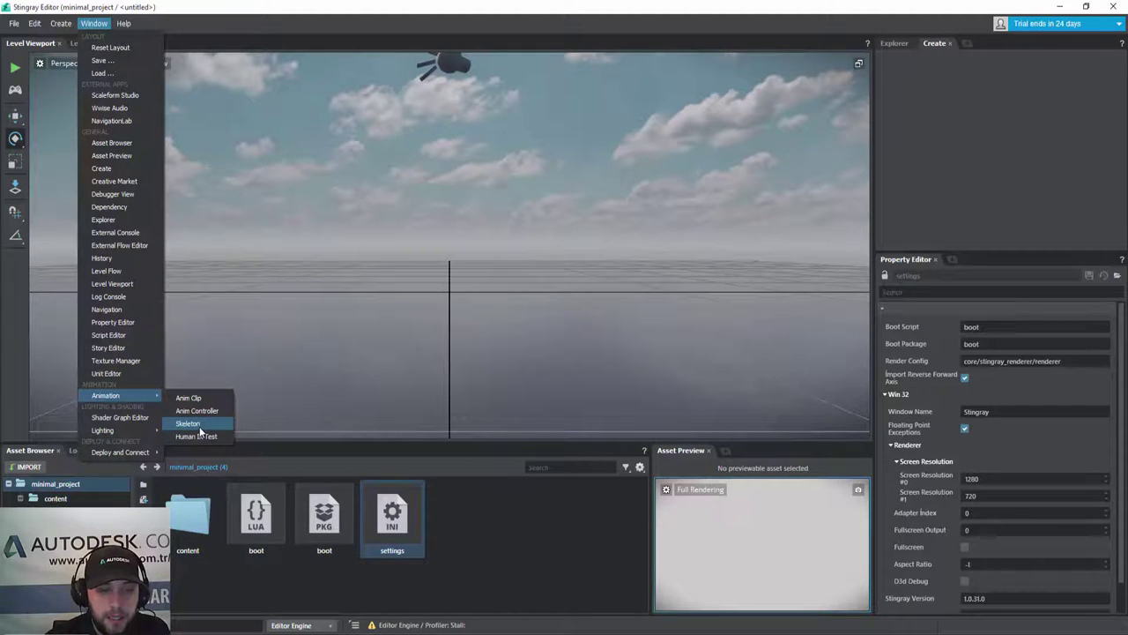
{"action": "mouse_move", "coordinate": [104, 434]}
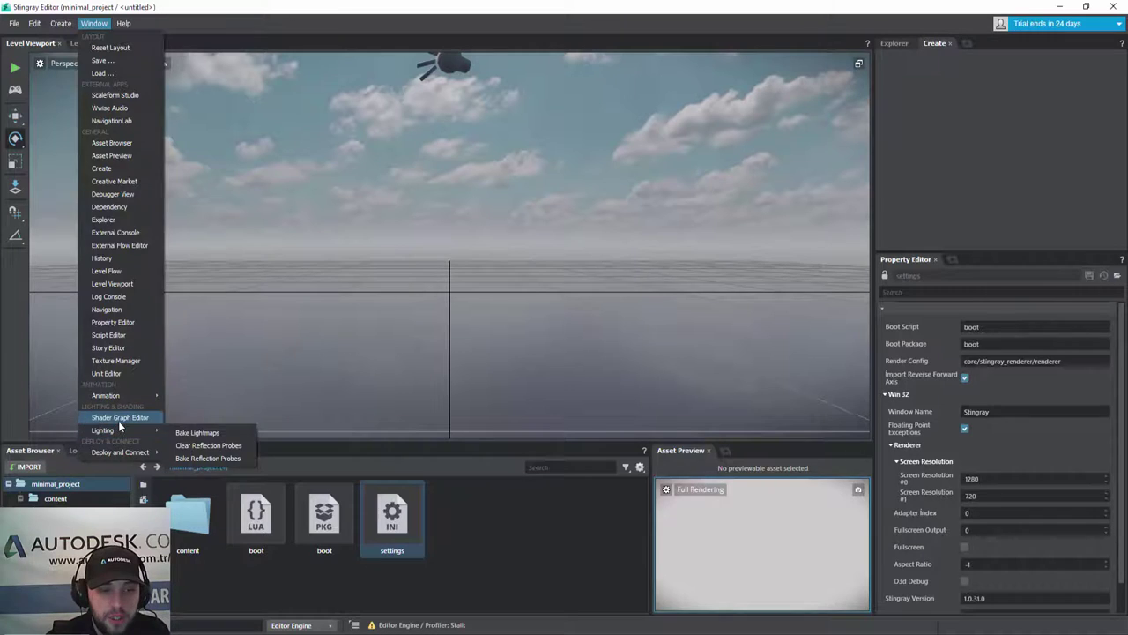
{"action": "left_click", "coordinate": [118, 419]}
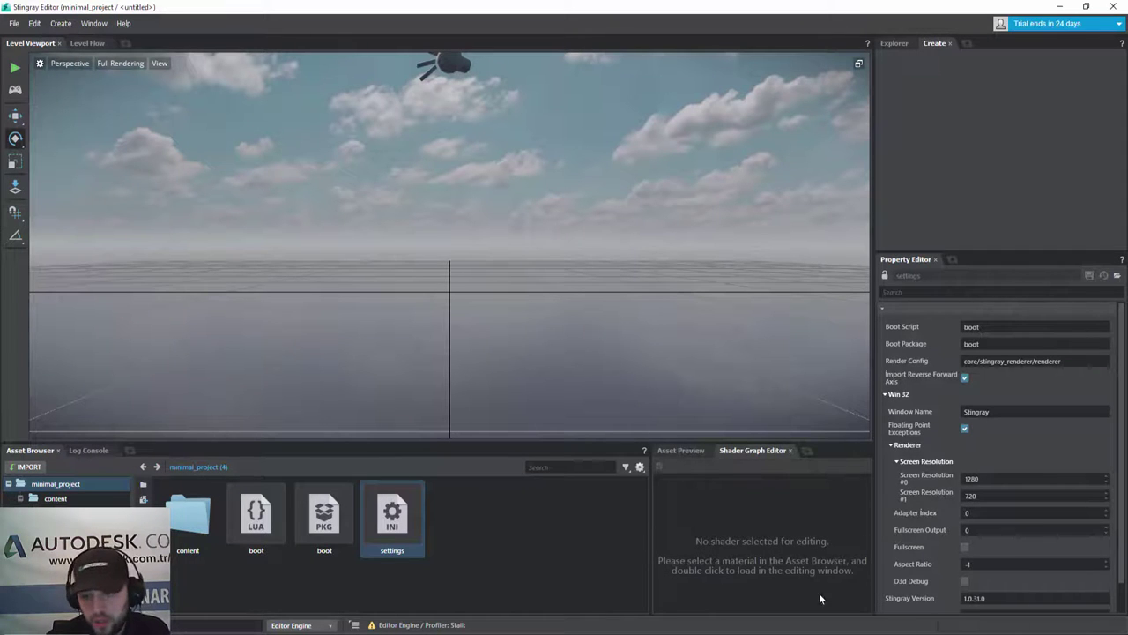
- Open the Deploy and Connect Connections panel, close it again, then show the File menu
{"action": "left_click", "coordinate": [94, 25]}
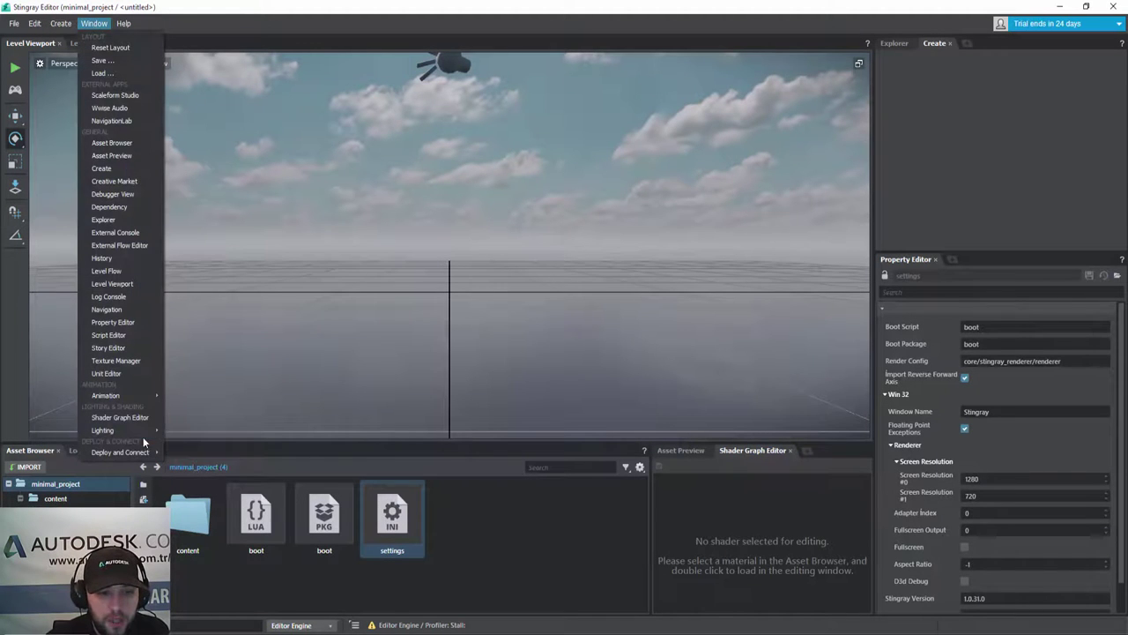
{"action": "mouse_move", "coordinate": [142, 430]}
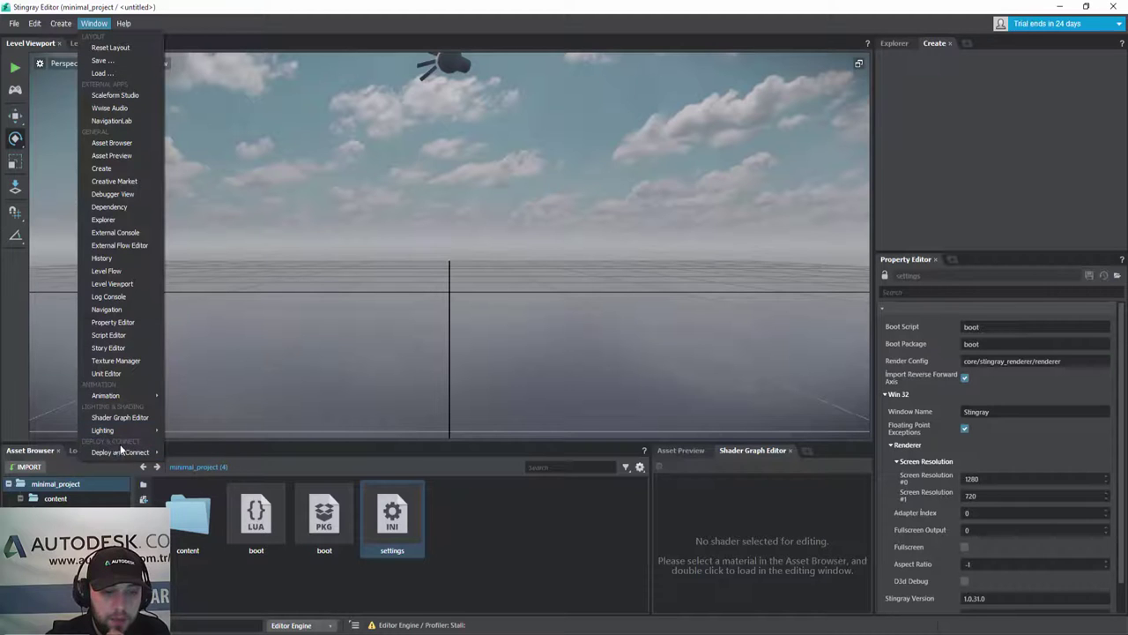
{"action": "mouse_move", "coordinate": [131, 455]}
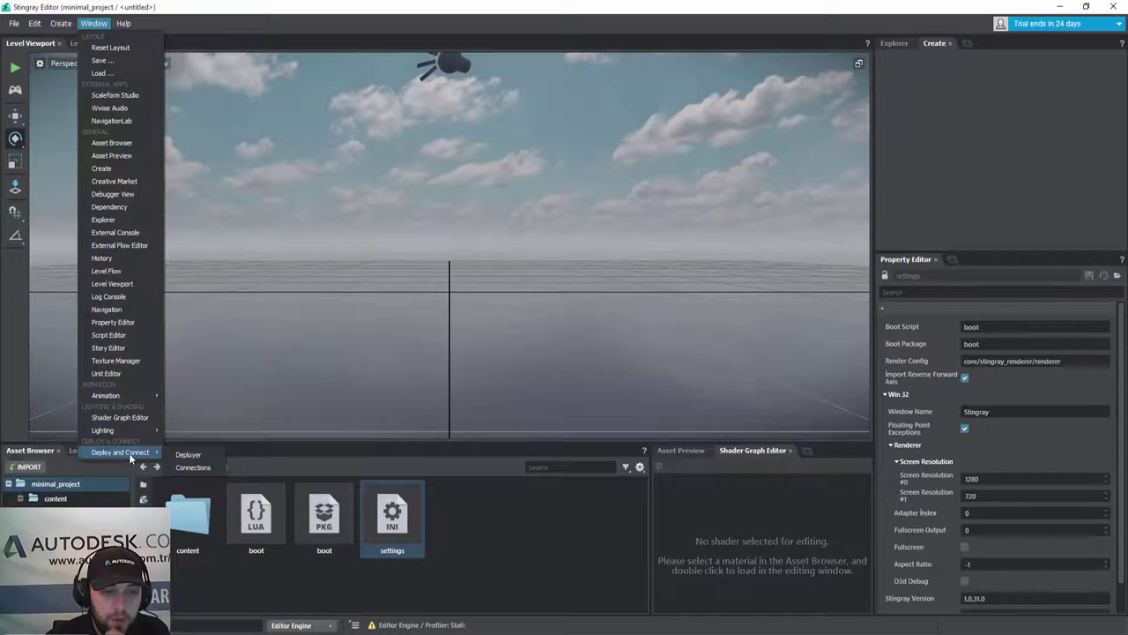
{"action": "left_click", "coordinate": [195, 468]}
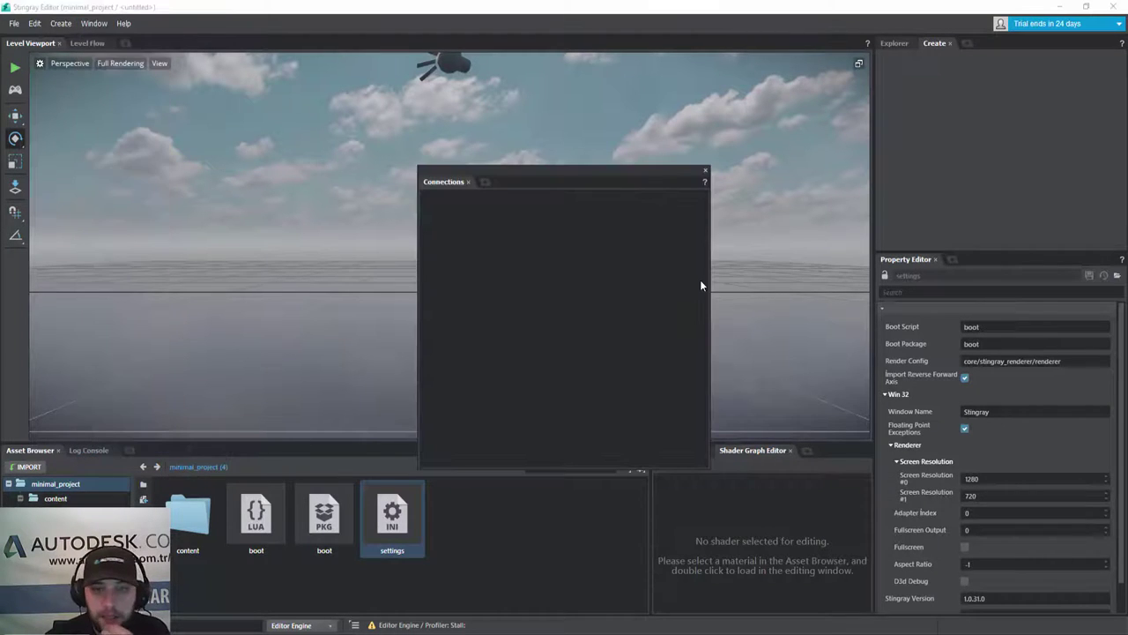
{"action": "left_click", "coordinate": [705, 172]}
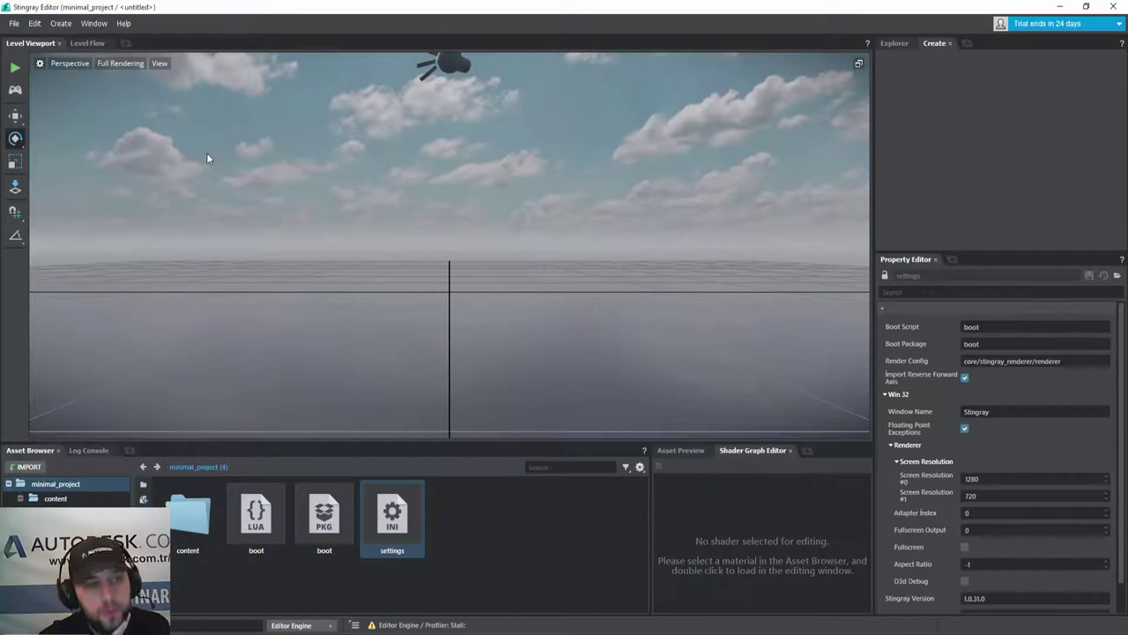
{"action": "left_click", "coordinate": [12, 23]}
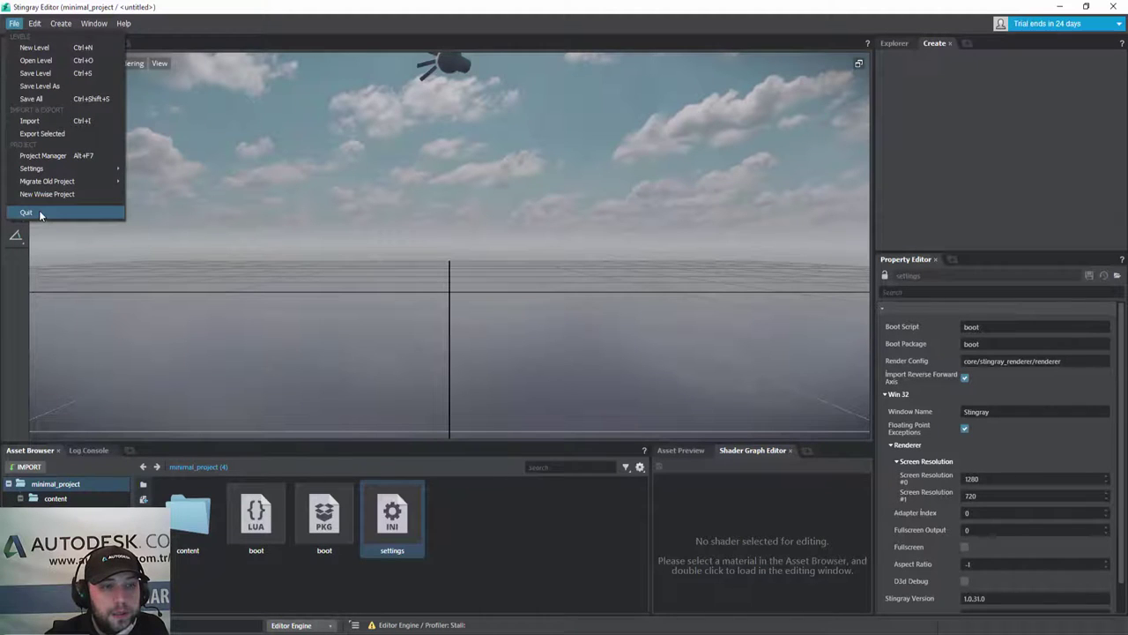
- Dismiss the File menu and minimize the Chrome help page to return to the editor
{"action": "left_click", "coordinate": [348, 234]}
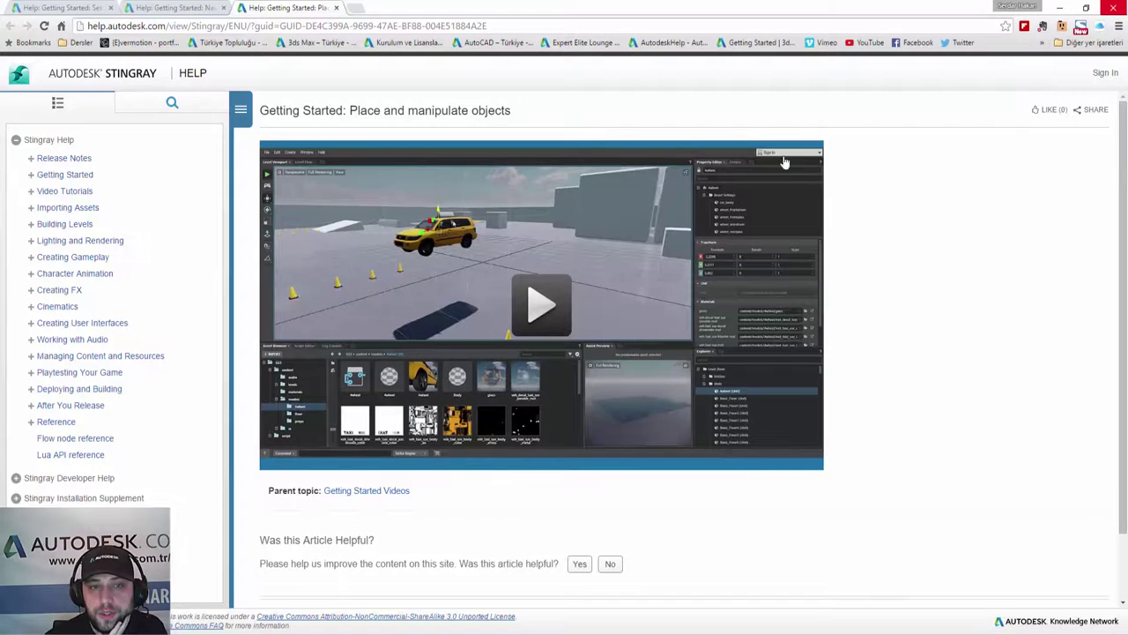
{"action": "left_click", "coordinate": [1112, 7]}
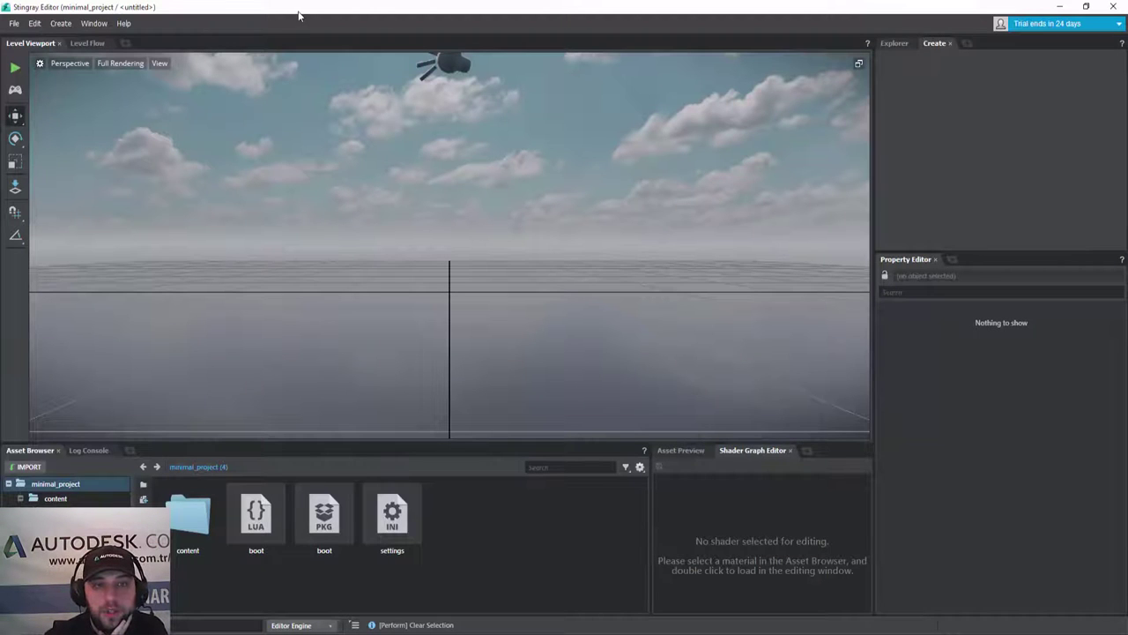
- Quit the Stingray Editor through File > Quit
{"action": "left_click", "coordinate": [15, 23]}
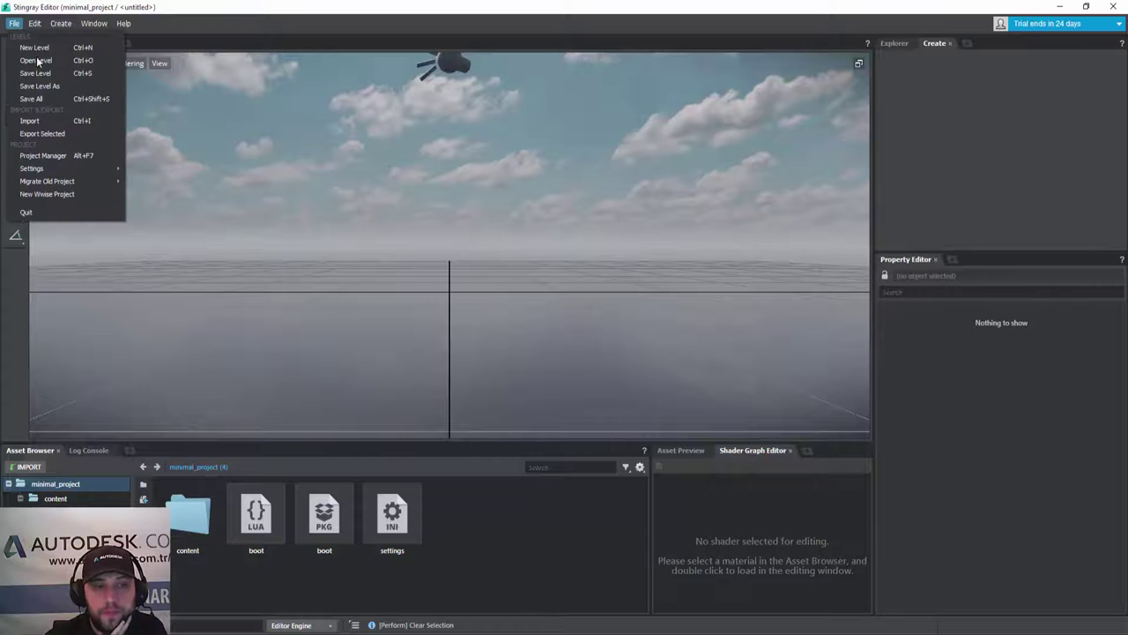
{"action": "left_click", "coordinate": [27, 212]}
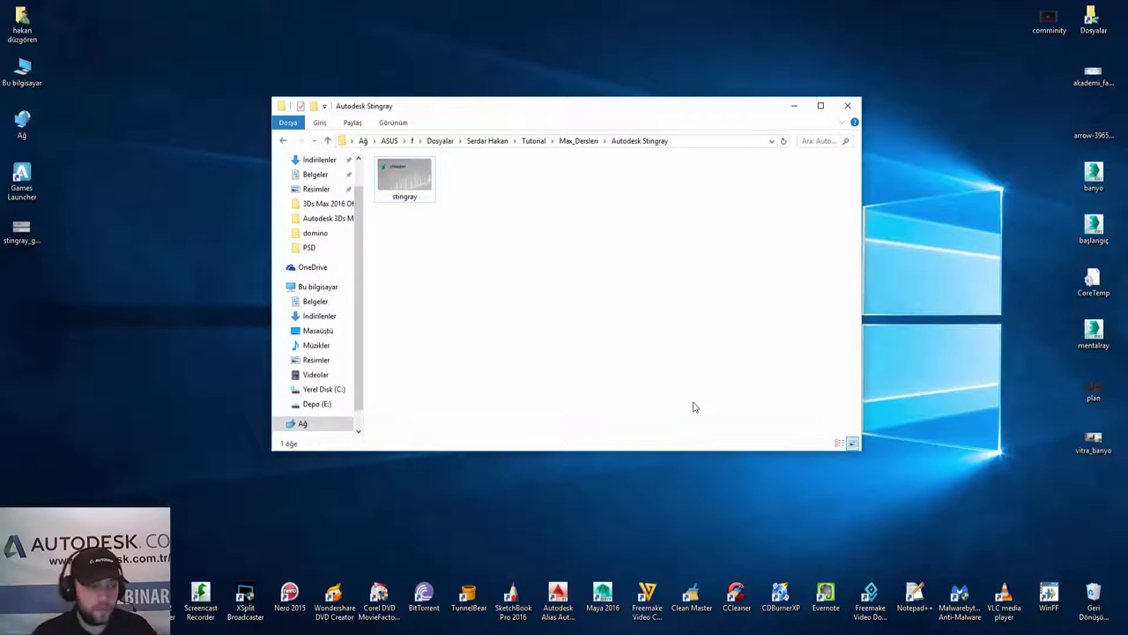
- Minimize the Autodesk Stingray File Explorer window to reveal the project manager
{"action": "left_click", "coordinate": [795, 106]}
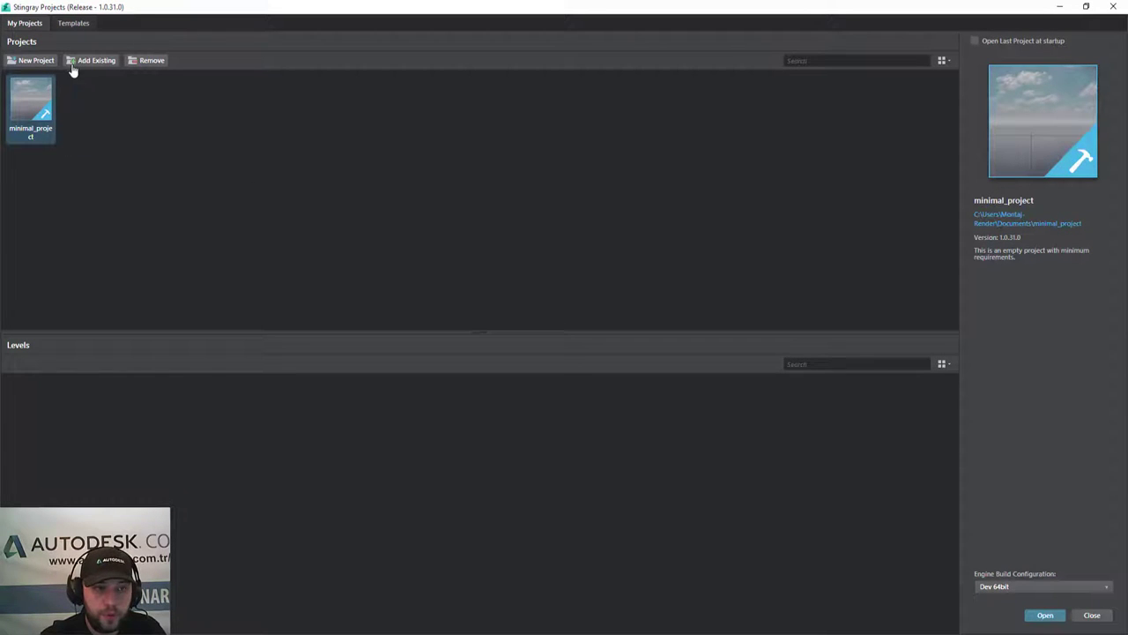
- Pick the character template, keep the Dev 64bit engine build, and start Create Project for character_project
{"action": "left_click", "coordinate": [74, 24]}
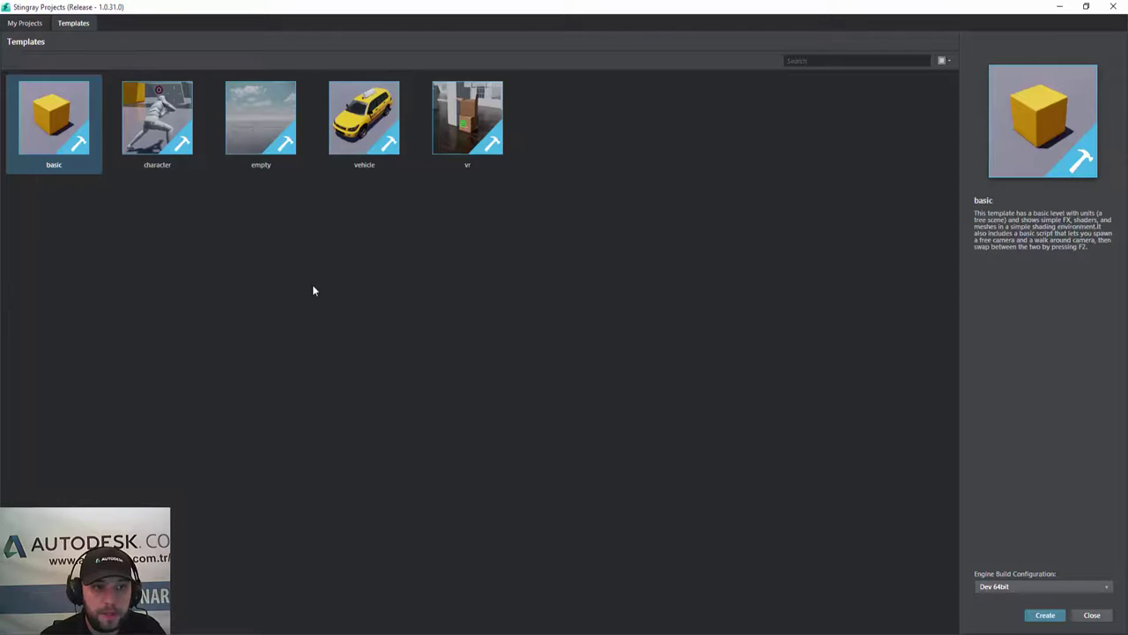
{"action": "left_click", "coordinate": [173, 145]}
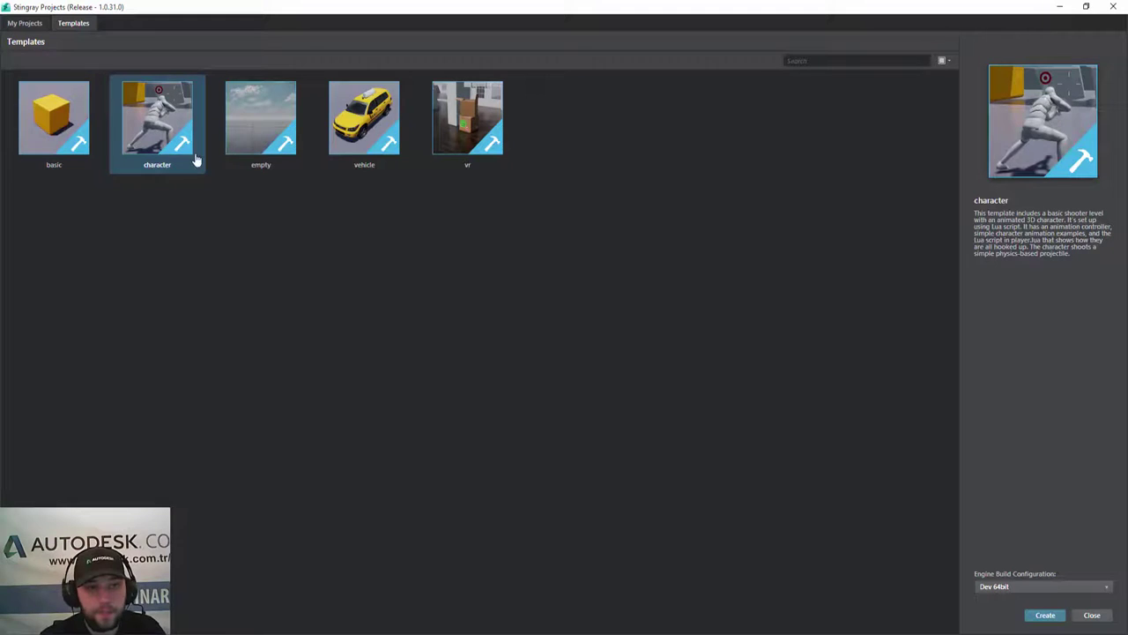
{"action": "double_click", "coordinate": [167, 142]}
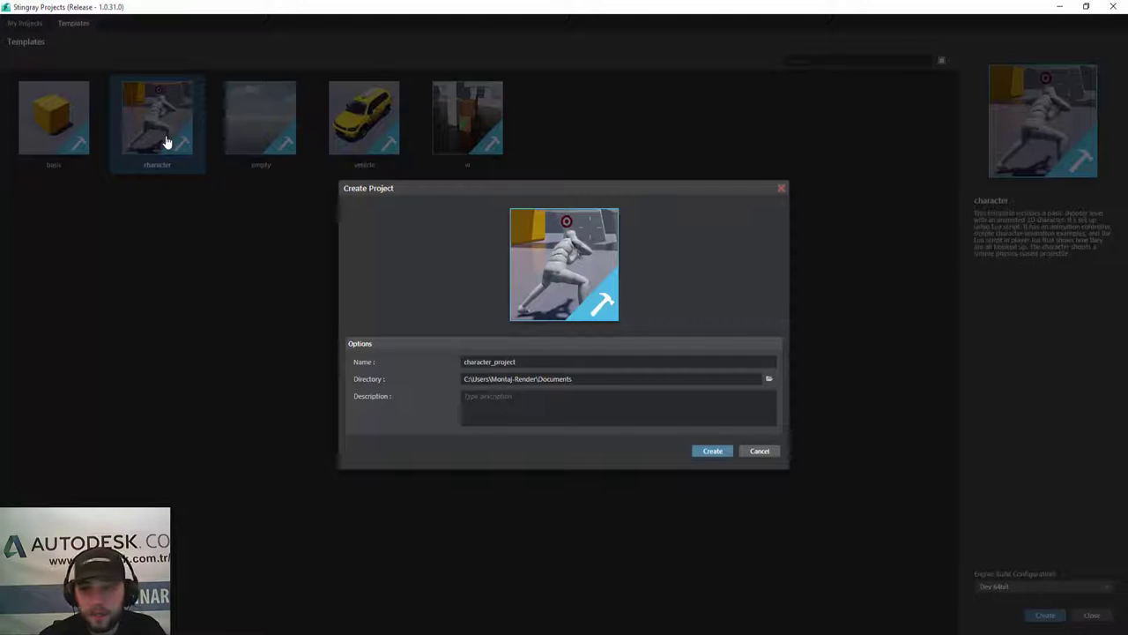
{"action": "left_click", "coordinate": [763, 452]}
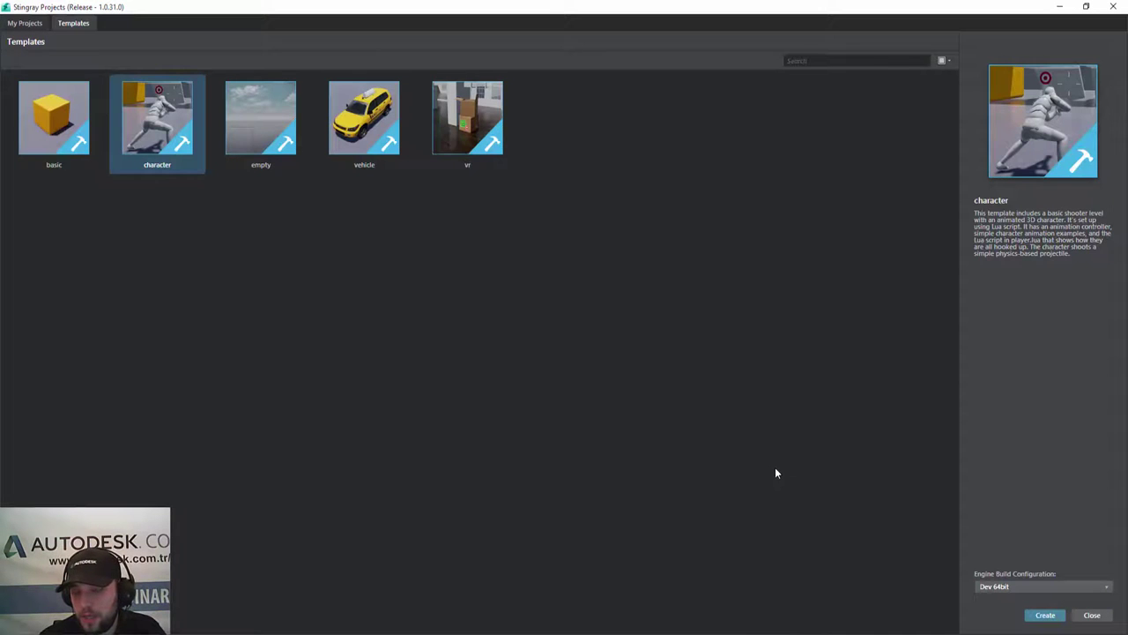
{"action": "left_click", "coordinate": [1009, 588]}
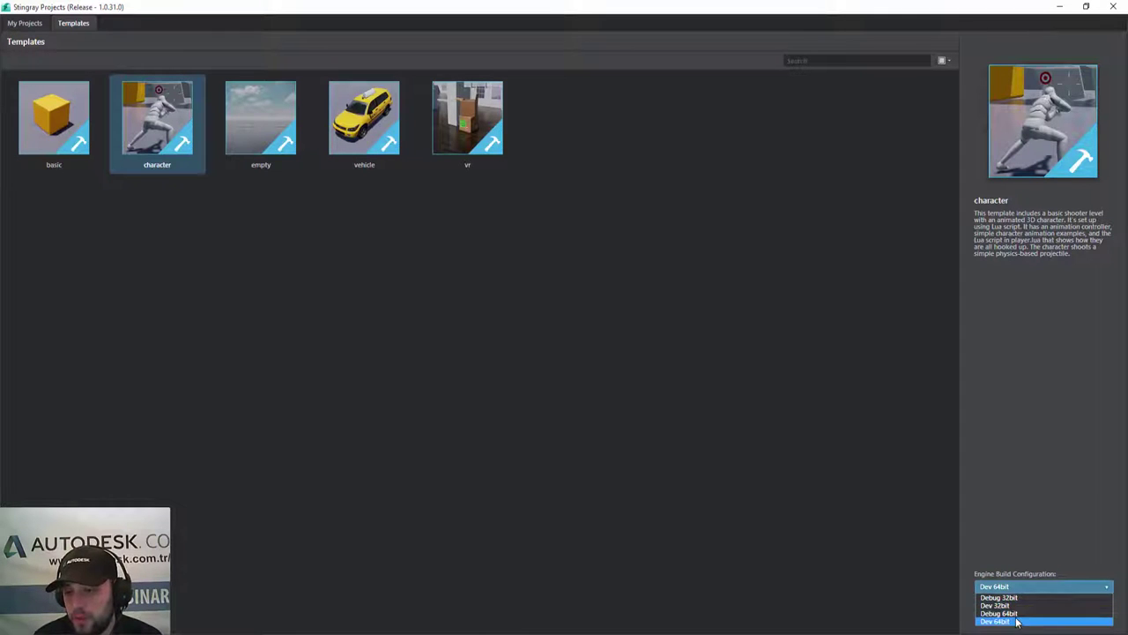
{"action": "left_click", "coordinate": [1003, 543]}
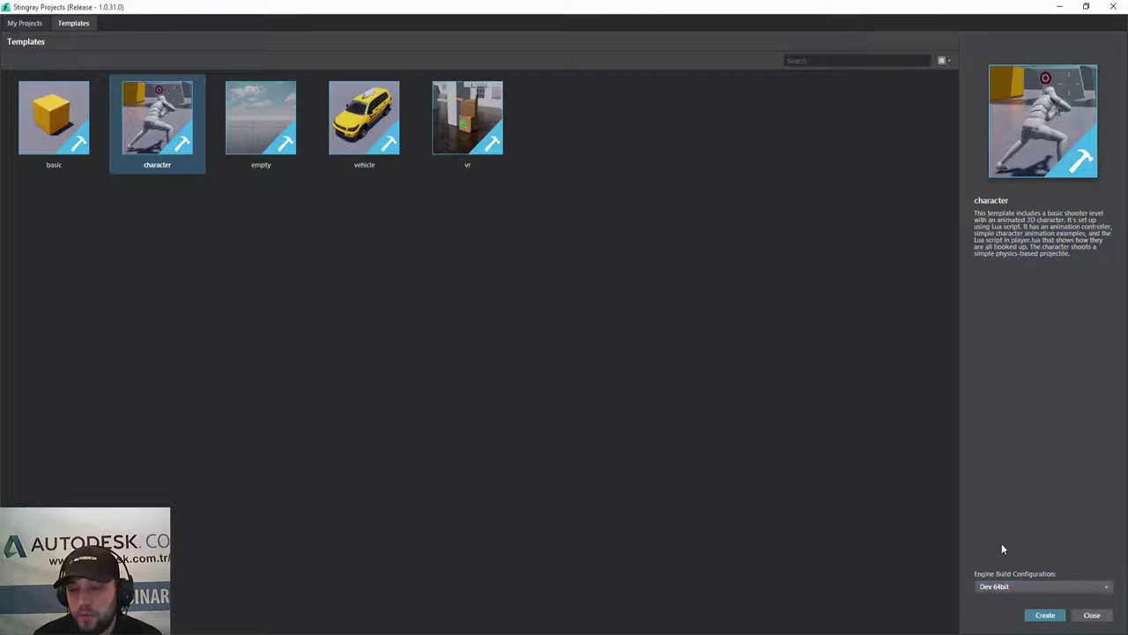
{"action": "double_click", "coordinate": [161, 119]}
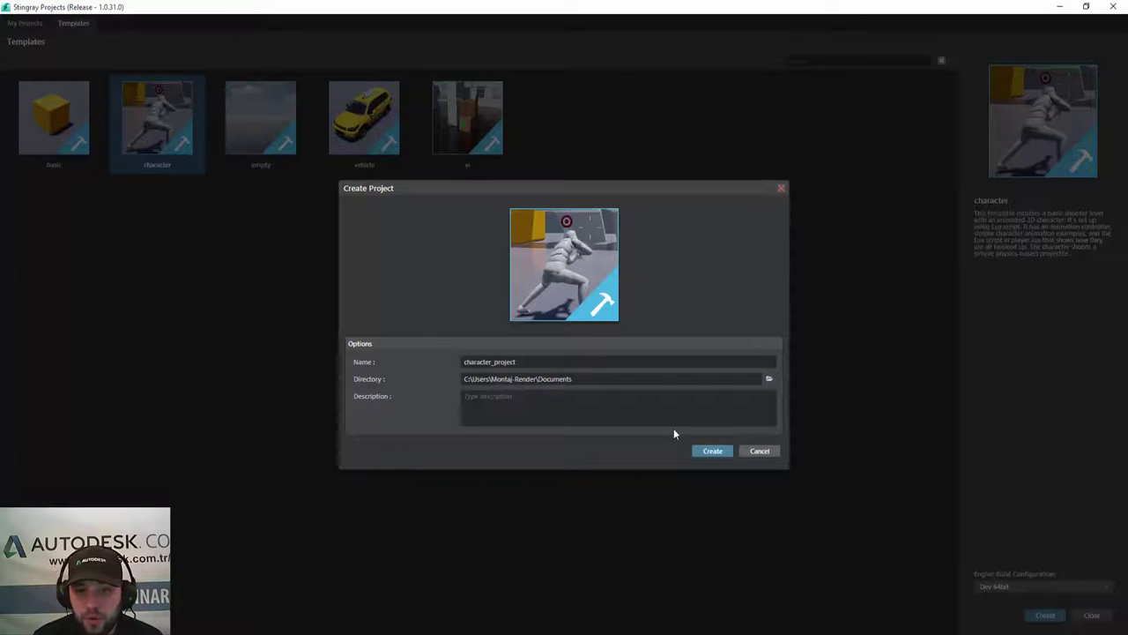
- Create character_project and minimize the Getting Started tutorial once the editor loads
{"action": "left_click", "coordinate": [718, 454]}
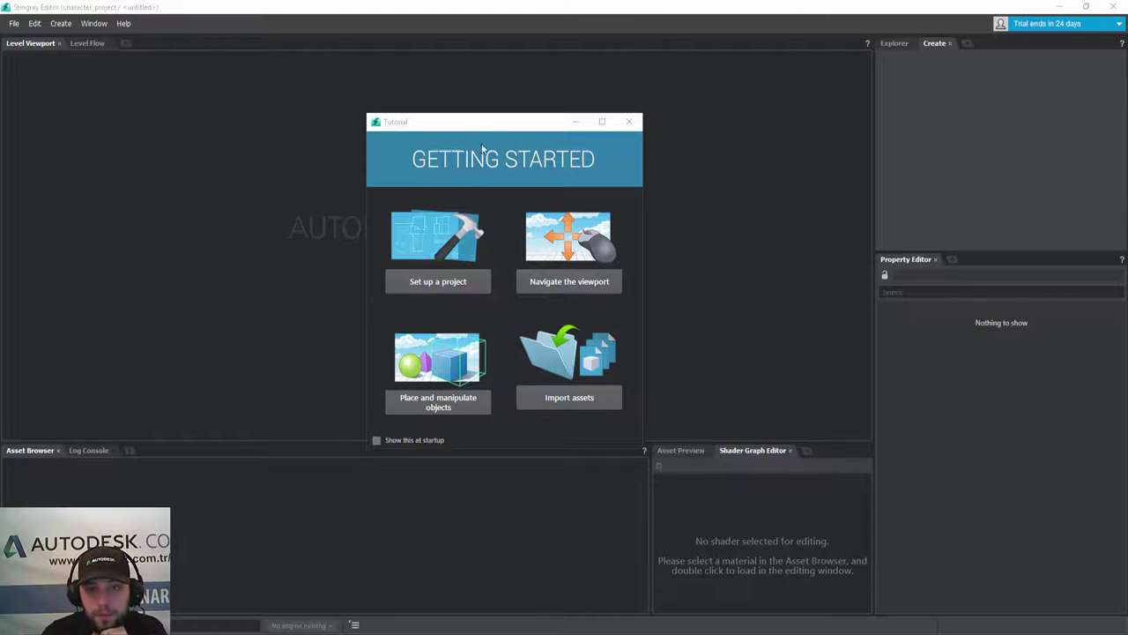
{"action": "left_click_drag", "start_coordinate": [533, 122], "coordinate": [815, 117]}
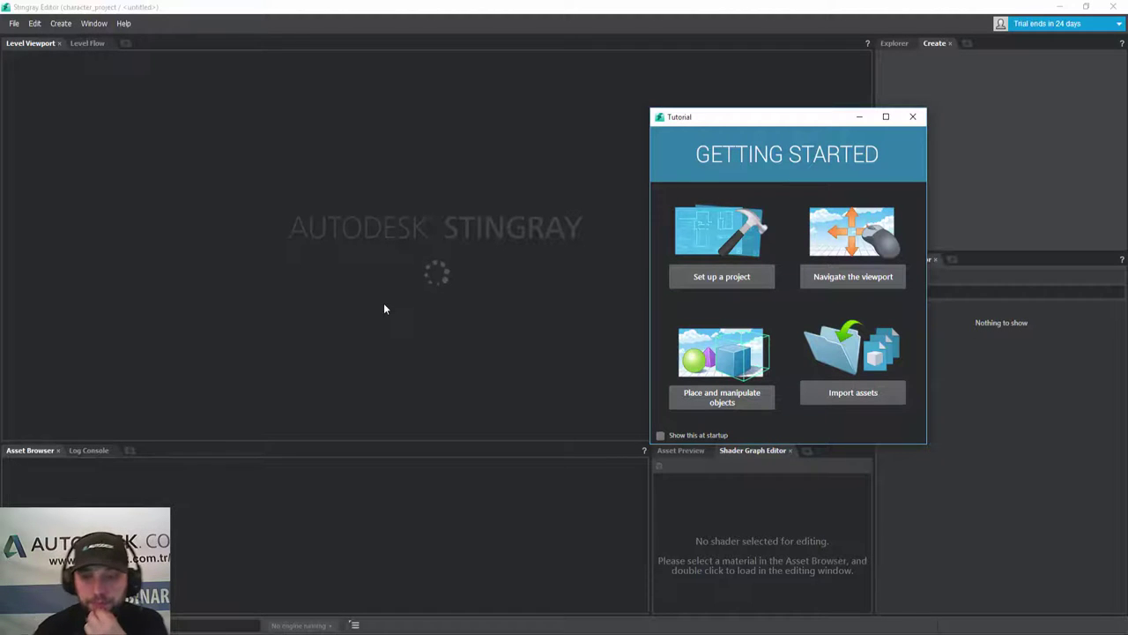
{"action": "left_click", "coordinate": [384, 302]}
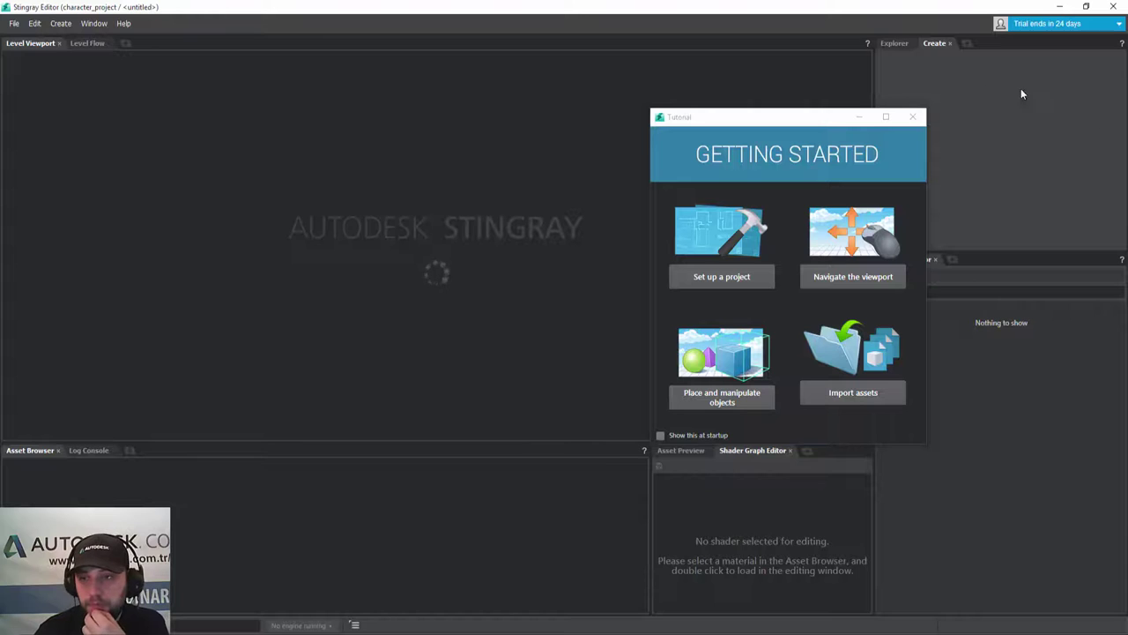
{"action": "left_click", "coordinate": [858, 118]}
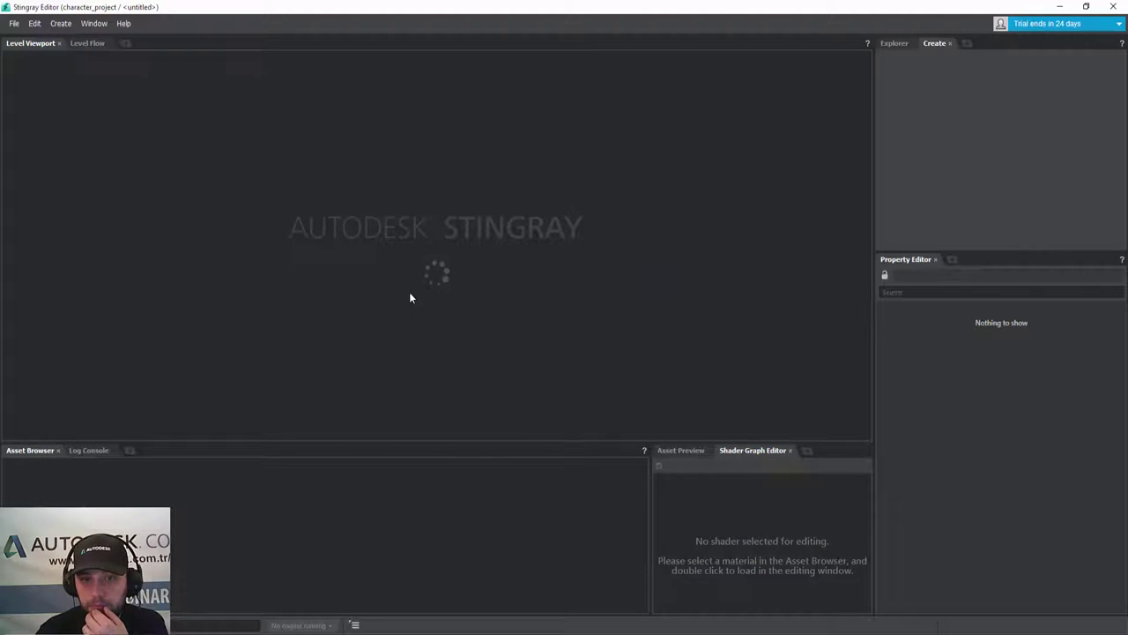
- Peek at the Level Flow view and the Create menu, then return to the viewport
{"action": "left_click", "coordinate": [84, 43]}
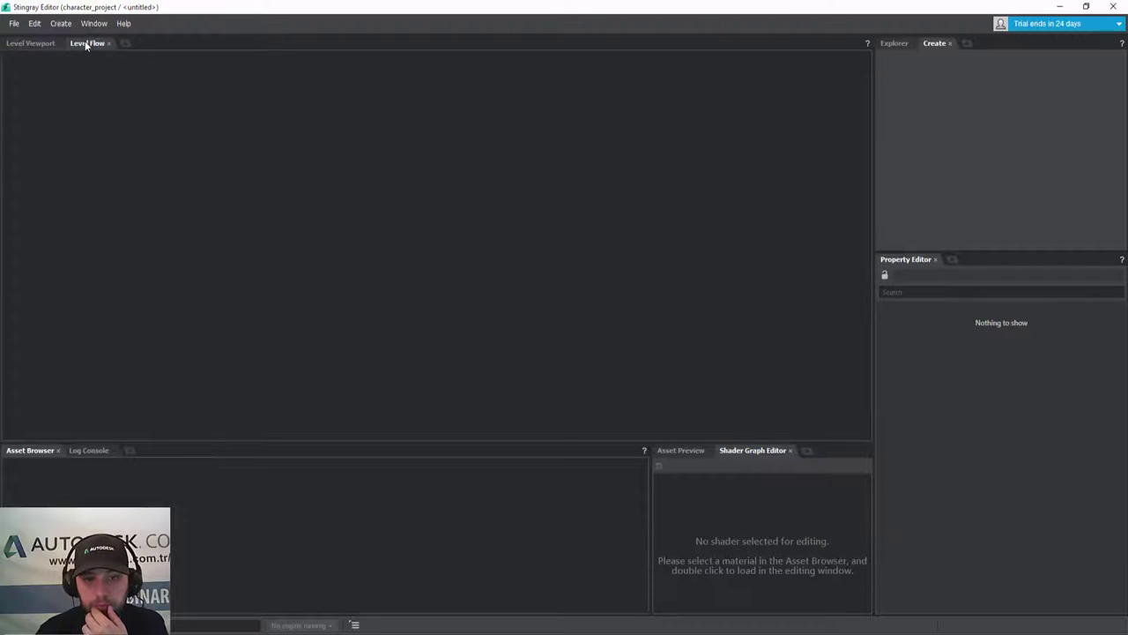
{"action": "left_click", "coordinate": [38, 44]}
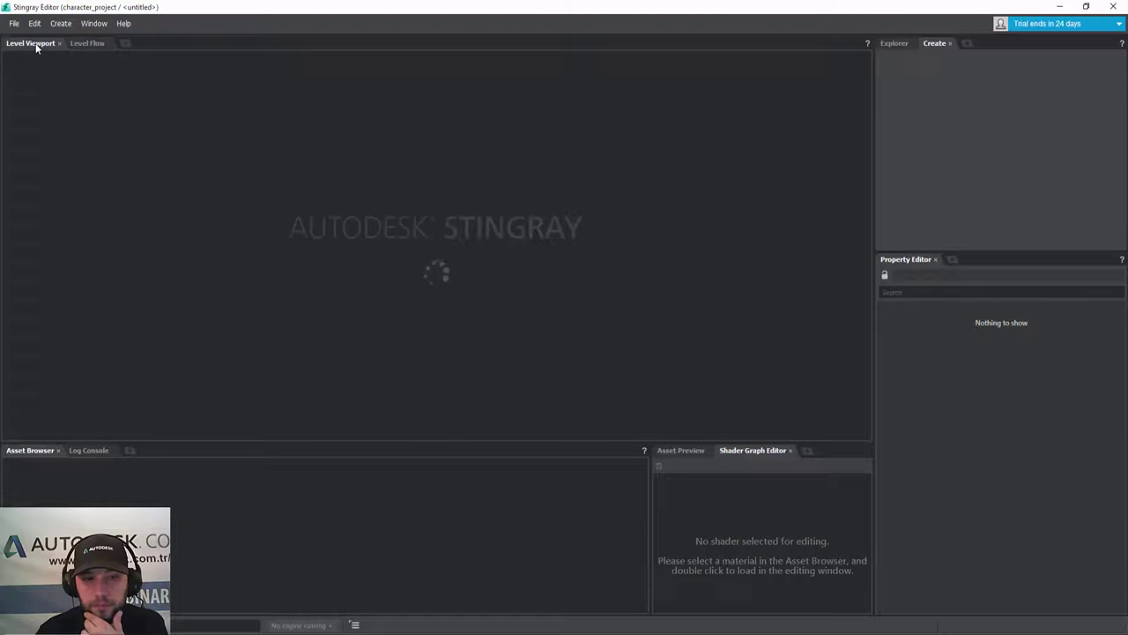
{"action": "left_click", "coordinate": [61, 24]}
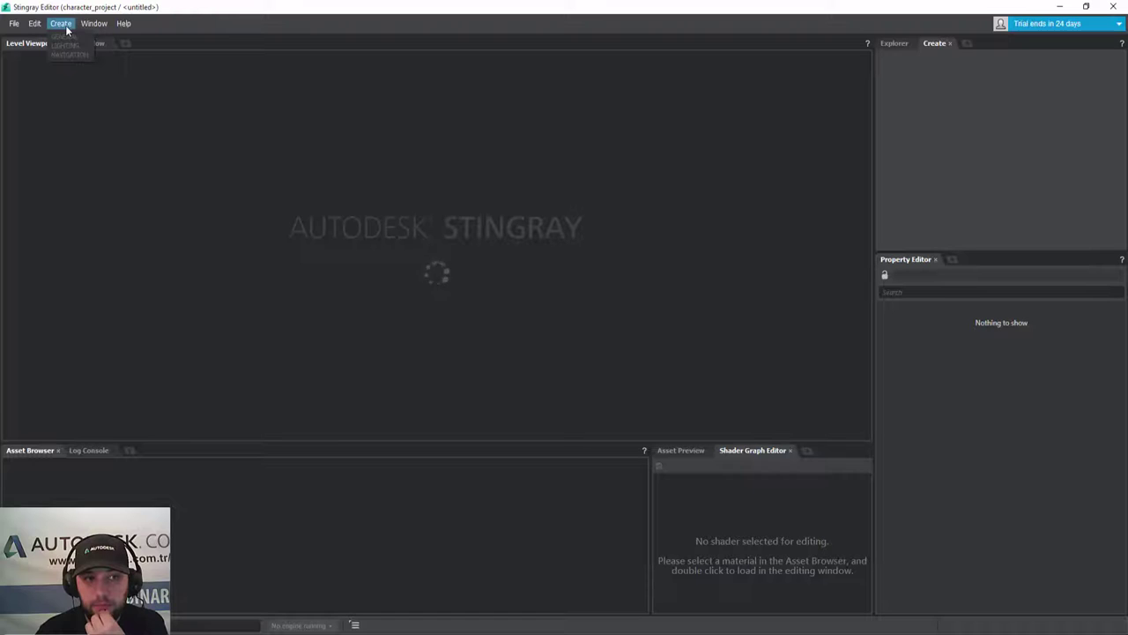
{"action": "left_click", "coordinate": [296, 301]}
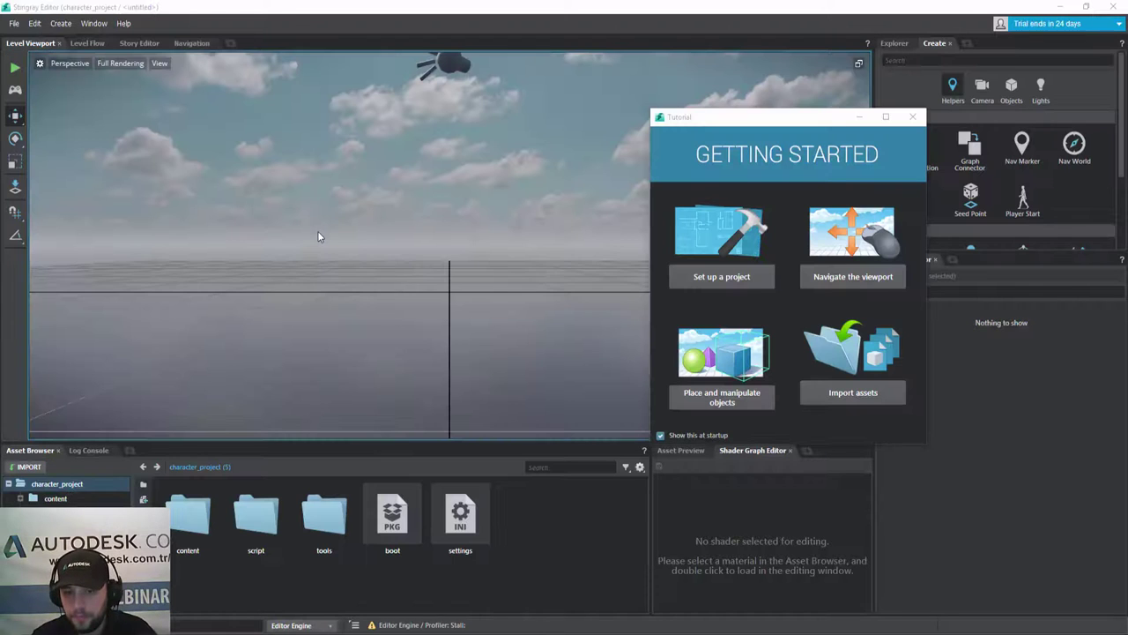
- Marquee-select the sun light_source to inspect its transform: position 0, 0, 5, rotation -90, 45, 45
{"action": "left_click", "coordinate": [867, 120]}
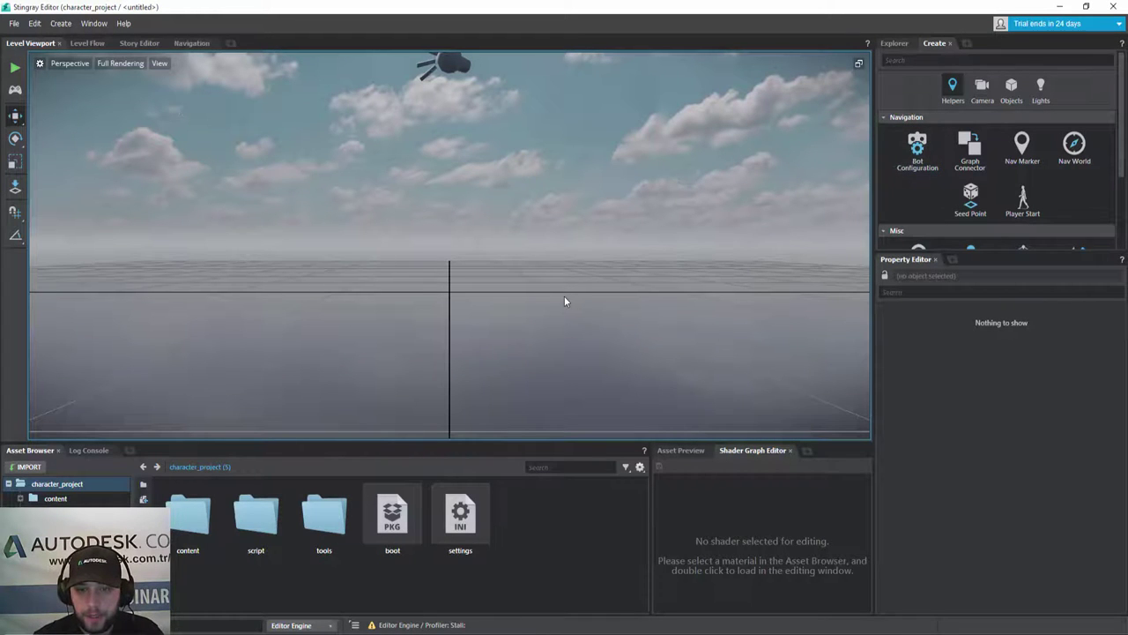
{"action": "mouse_move", "coordinate": [549, 283]}
{"action": "right_mouse_down"}
{"action": "mouse_move", "coordinate": [582, 247]}
{"action": "mouse_move", "coordinate": [564, 353]}
{"action": "mouse_move", "coordinate": [546, 264]}
{"action": "mouse_move", "coordinate": [573, 238]}
{"action": "mouse_move", "coordinate": [582, 256]}
{"action": "mouse_move", "coordinate": [536, 273]}
{"action": "right_mouse_up"}
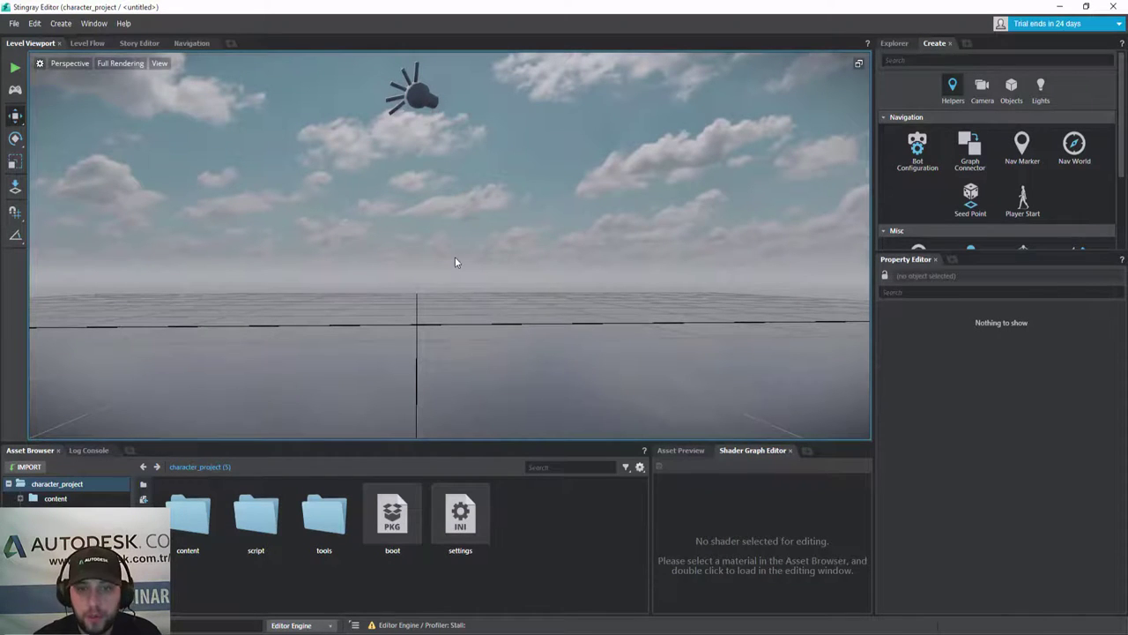
{"action": "left_click_drag", "start_coordinate": [499, 381], "coordinate": [318, 265]}
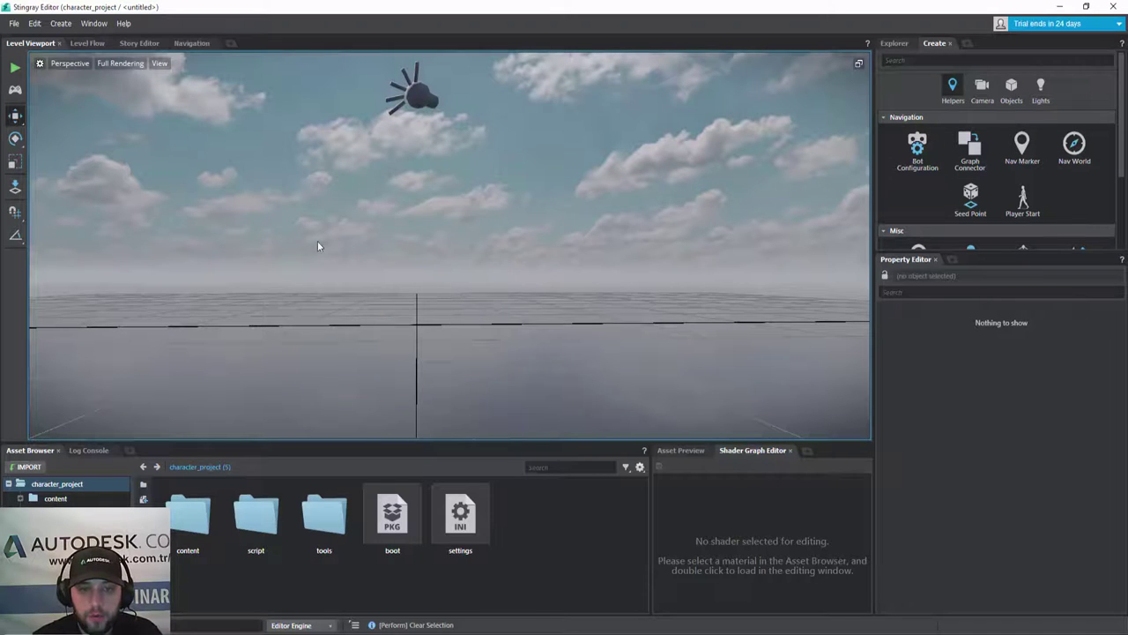
{"action": "left_click_drag", "start_coordinate": [655, 309], "coordinate": [468, 168]}
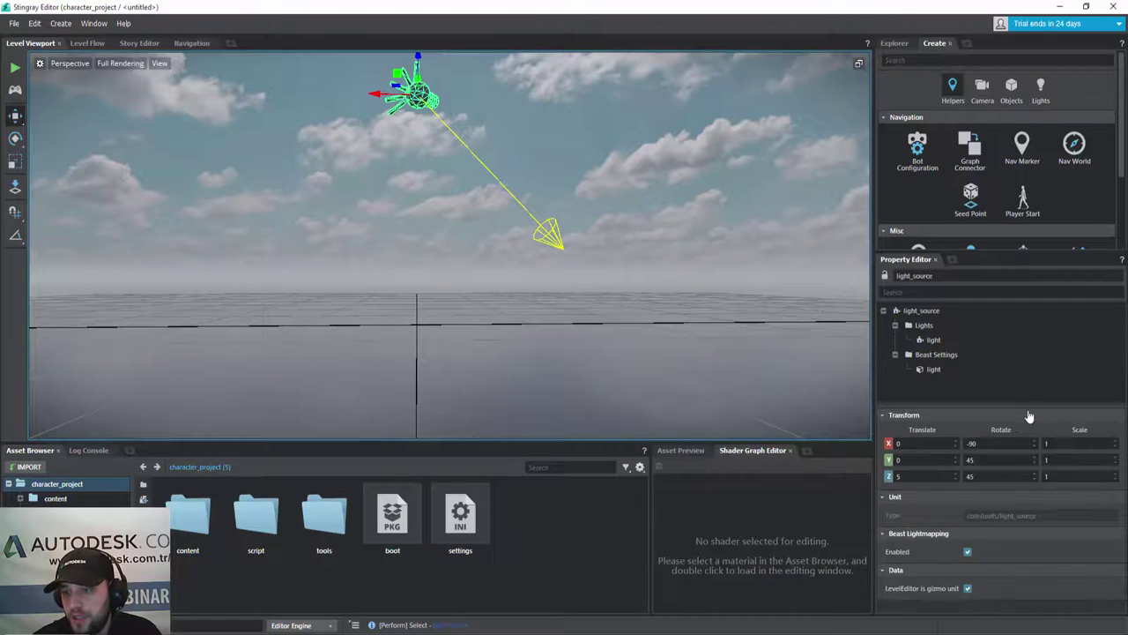
{"action": "left_click", "coordinate": [933, 339]}
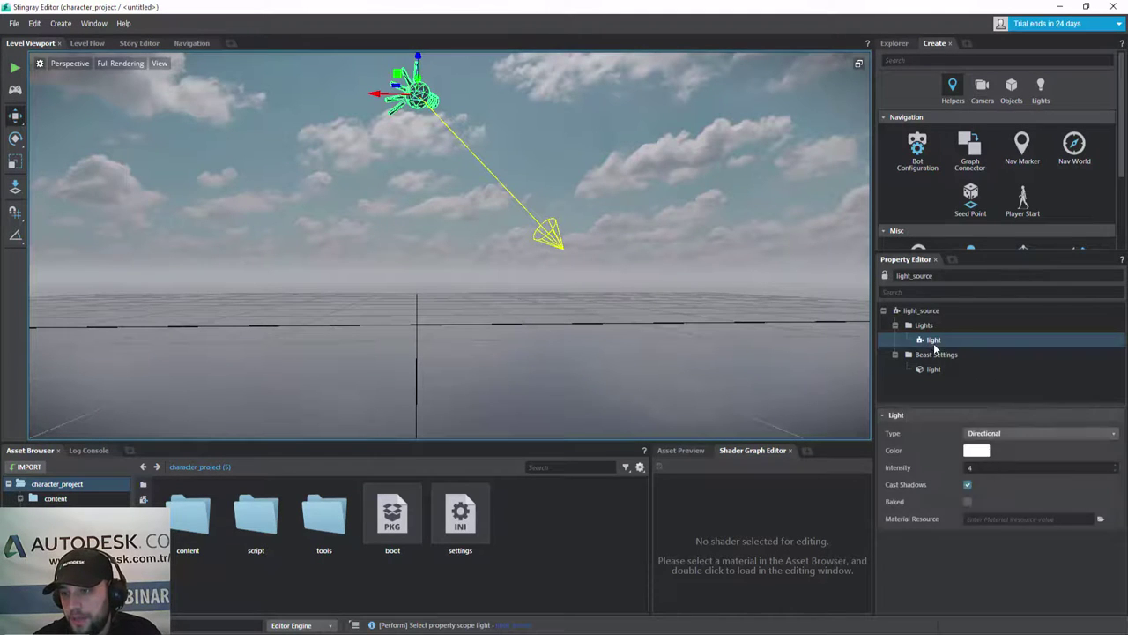
{"action": "left_click", "coordinate": [1007, 435]}
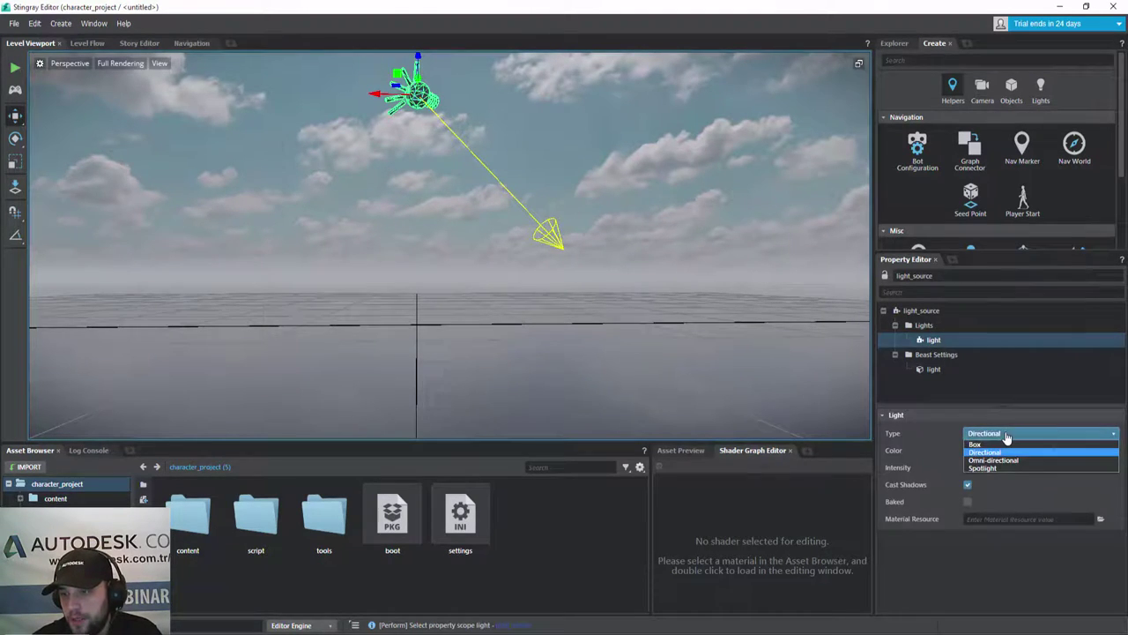
{"action": "left_click", "coordinate": [1018, 494]}
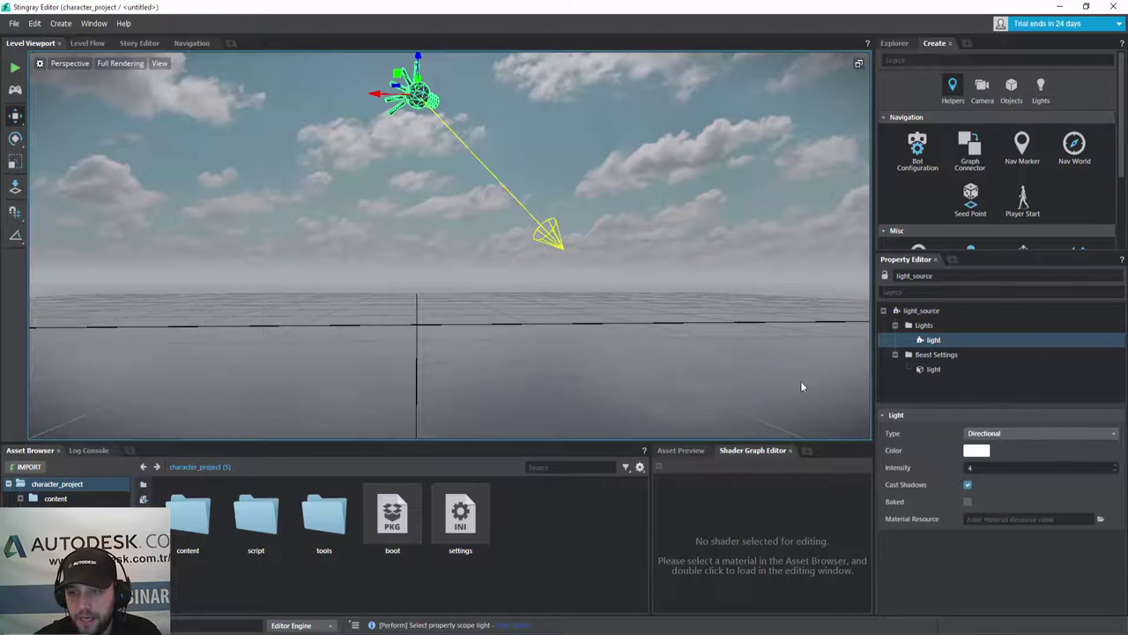
{"action": "left_click", "coordinate": [938, 370]}
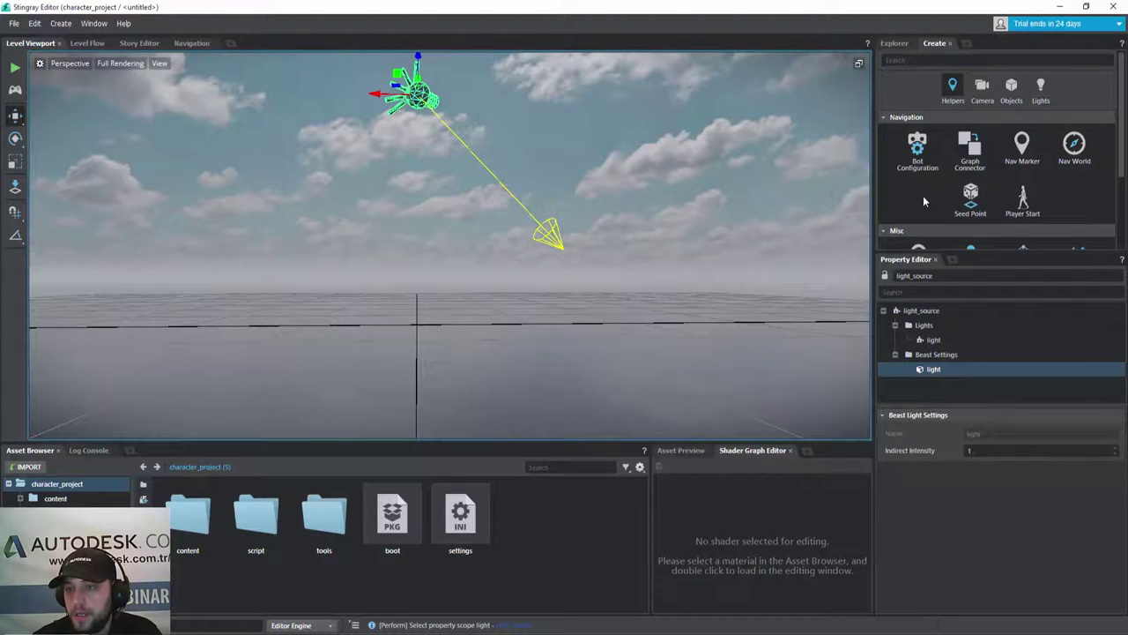
{"action": "left_click", "coordinate": [650, 319]}
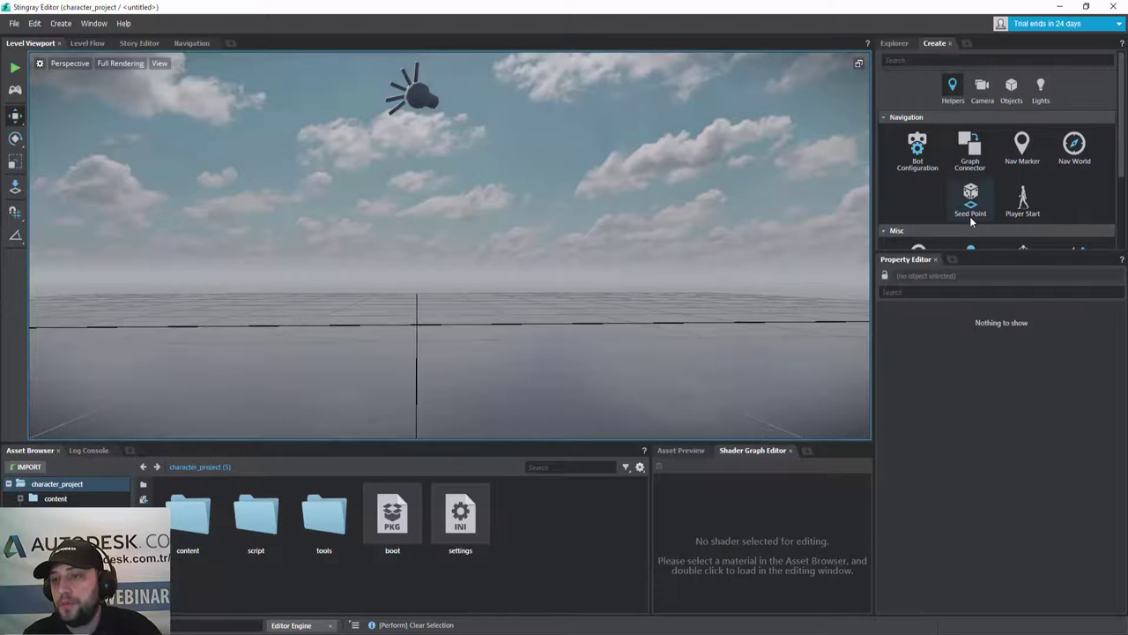
- Browse the Camera, Objects and Lights categories, ending on the Objects primitives list
{"action": "left_click", "coordinate": [983, 97]}
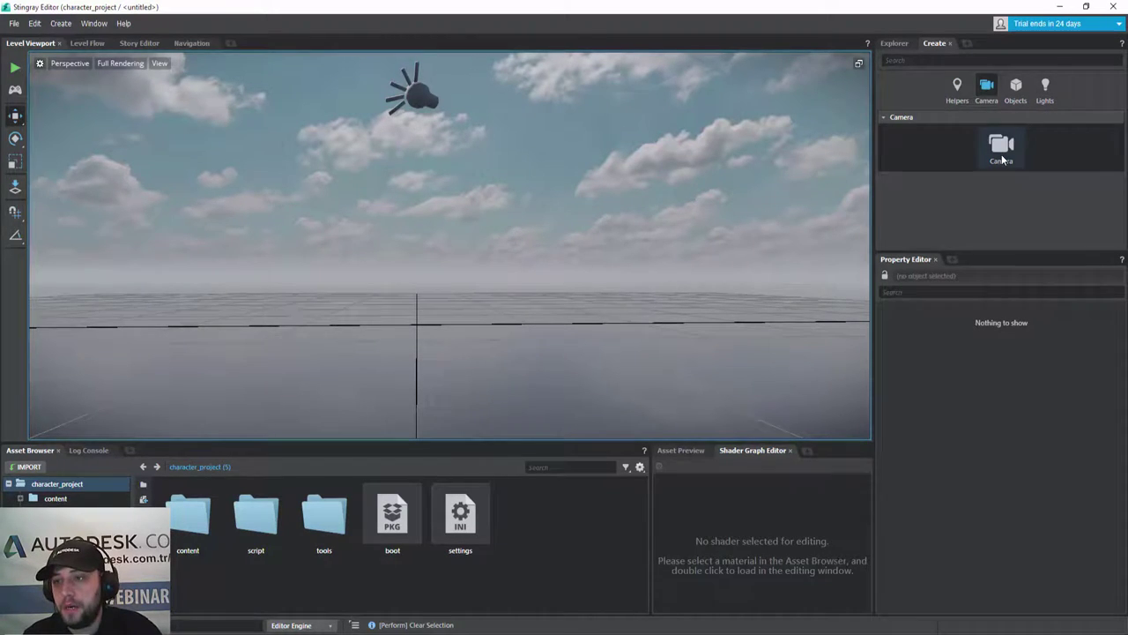
{"action": "left_click", "coordinate": [1016, 85]}
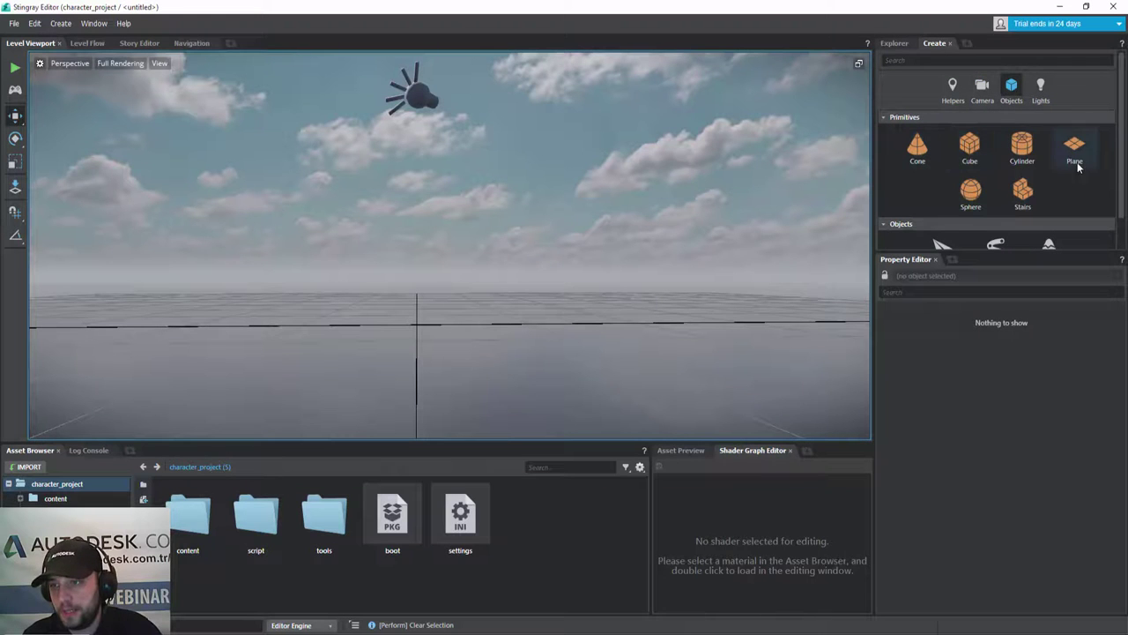
{"action": "left_click", "coordinate": [1040, 99]}
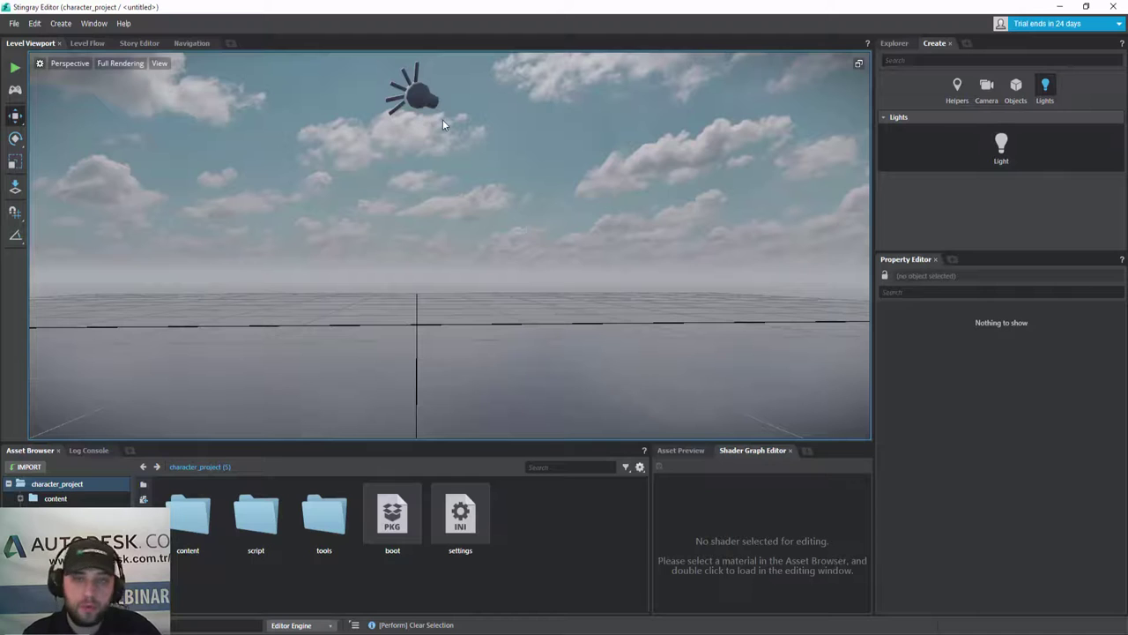
{"action": "left_click", "coordinate": [1016, 86]}
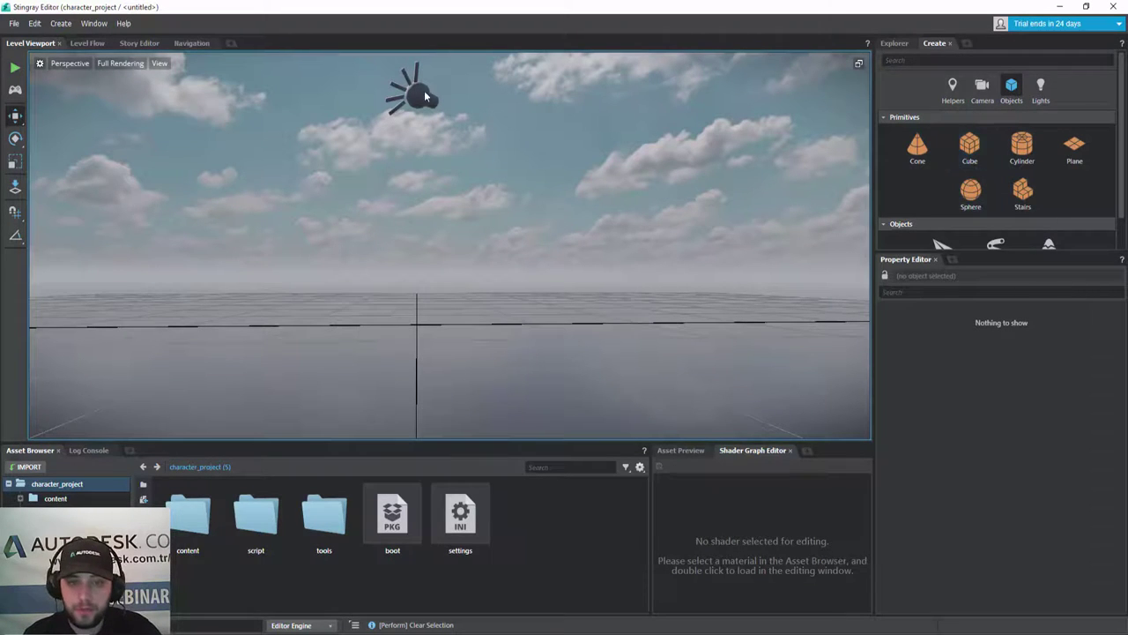
{"action": "right_click_drag", "start_coordinate": [409, 319], "coordinate": [392, 318]}
- Place a cube left of centre, a cone right of centre and a cylinder near the centre
{"action": "left_click", "coordinate": [972, 149]}
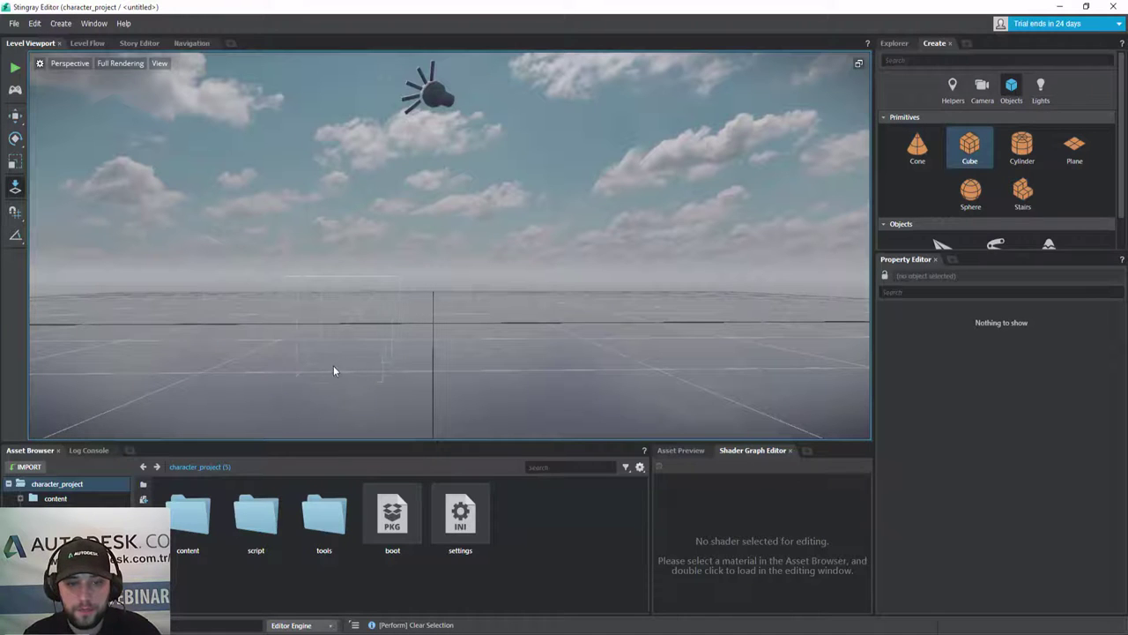
{"action": "left_click", "coordinate": [236, 339]}
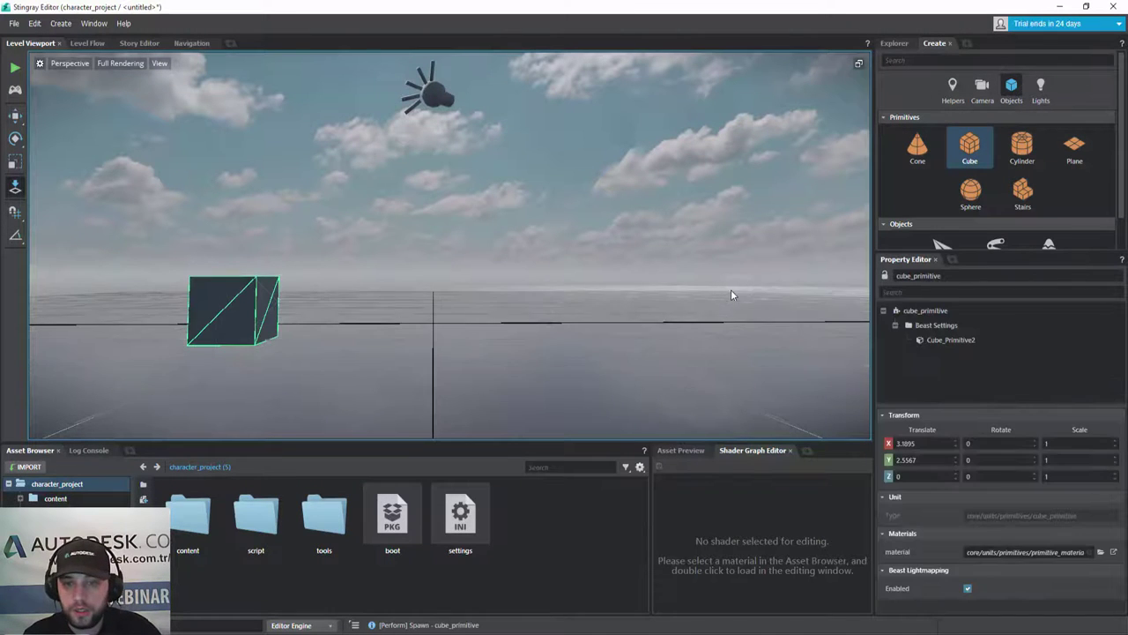
{"action": "key", "text": "w"}
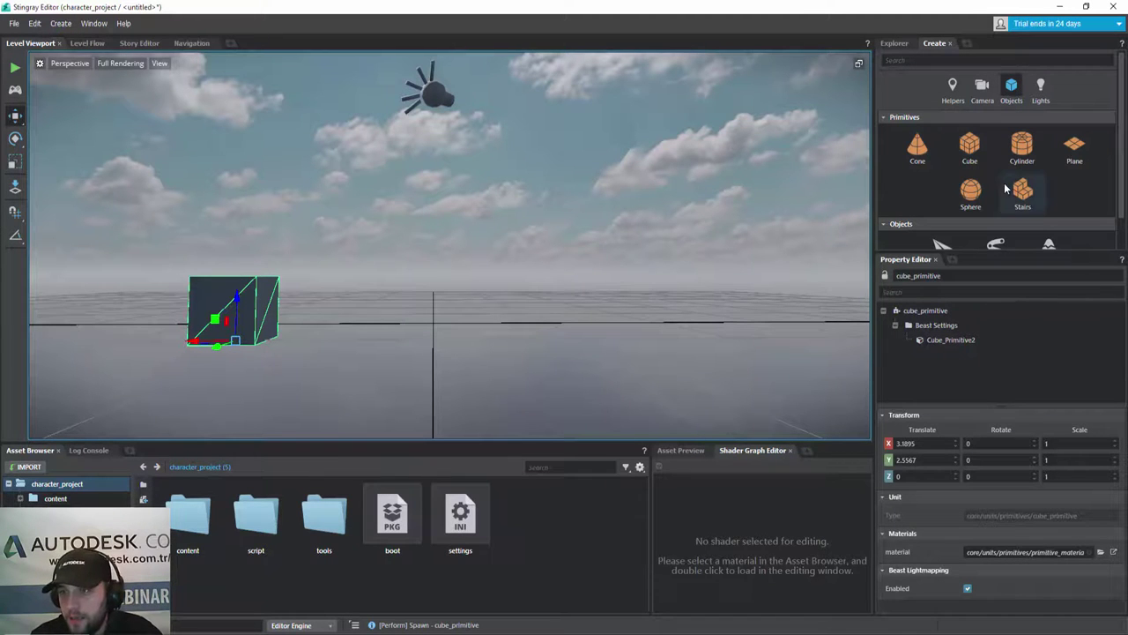
{"action": "left_click", "coordinate": [919, 155]}
{"action": "left_click", "coordinate": [612, 315]}
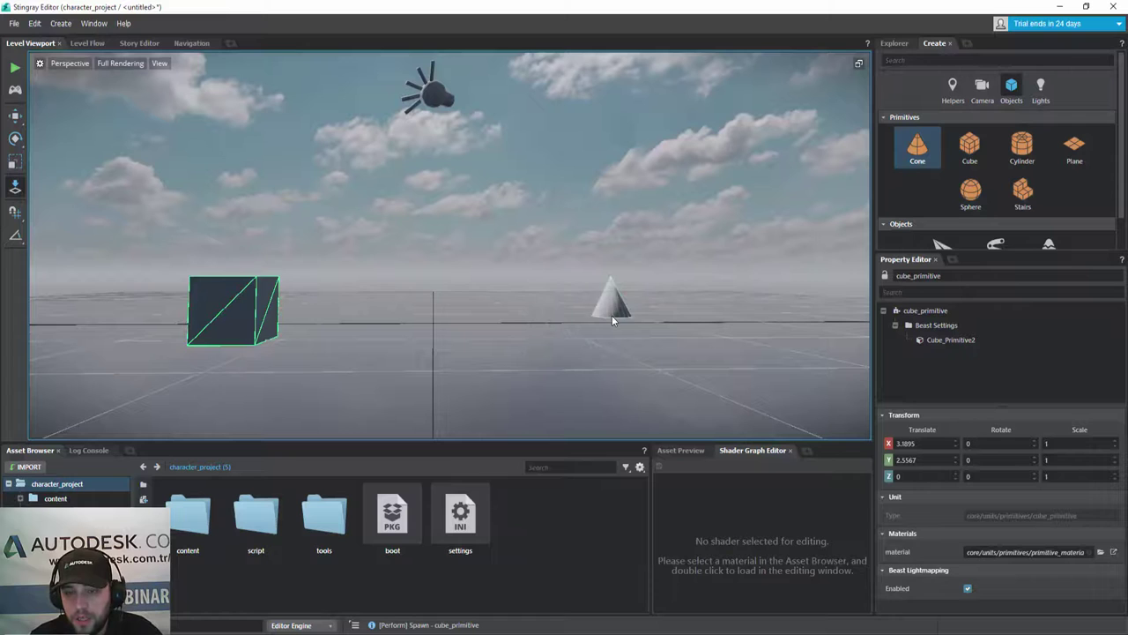
{"action": "left_click", "coordinate": [1030, 157]}
{"action": "left_click", "coordinate": [441, 309]}
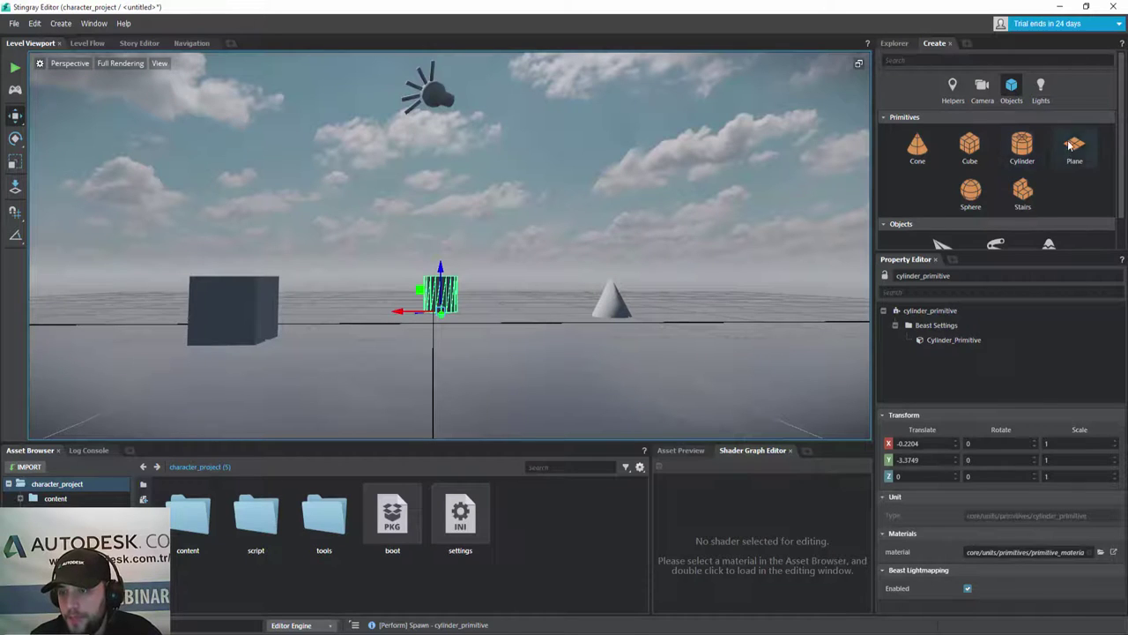
- Add a sphere to the right of the cone and stairs in front of the grid centre
{"action": "left_click", "coordinate": [970, 194]}
{"action": "left_click", "coordinate": [686, 348]}
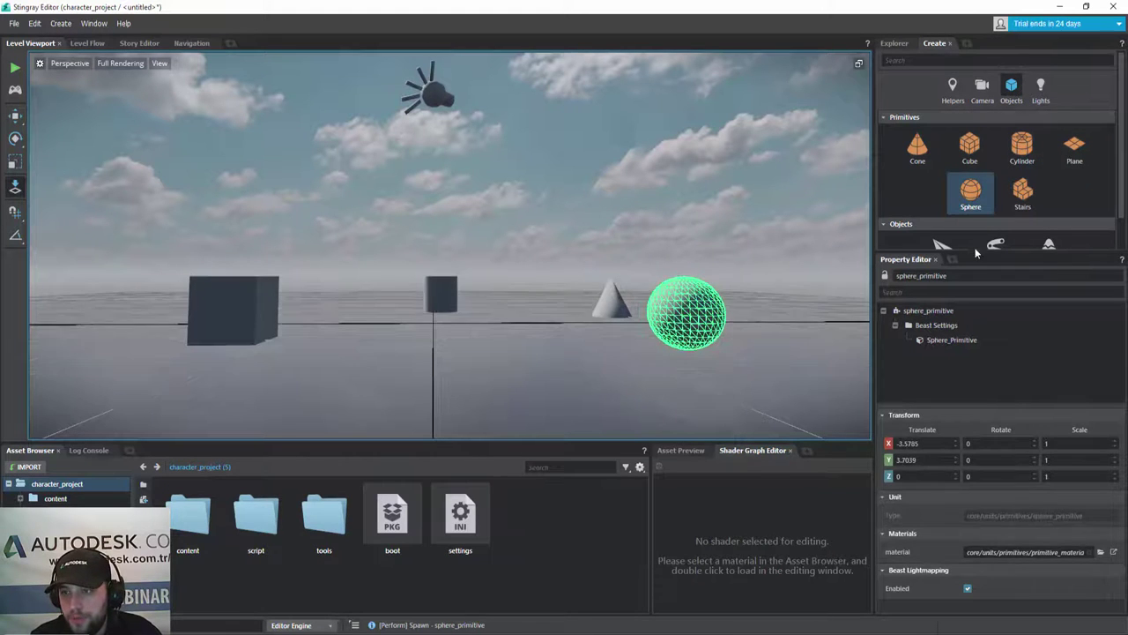
{"action": "left_click", "coordinate": [1022, 194]}
{"action": "left_click", "coordinate": [486, 378]}
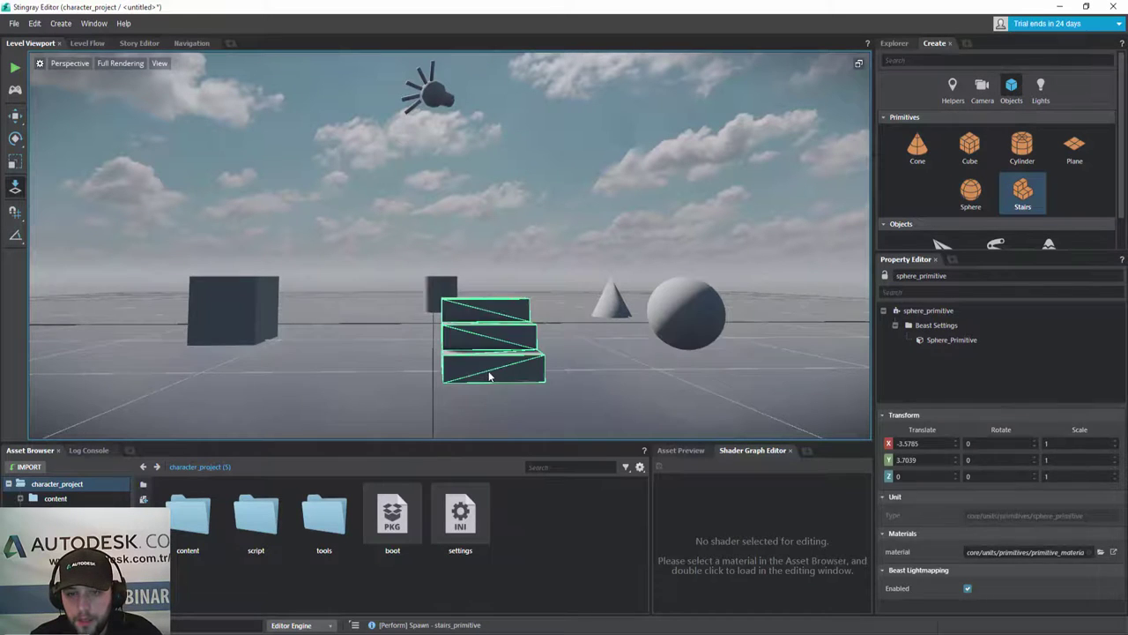
{"action": "key", "text": "w"}
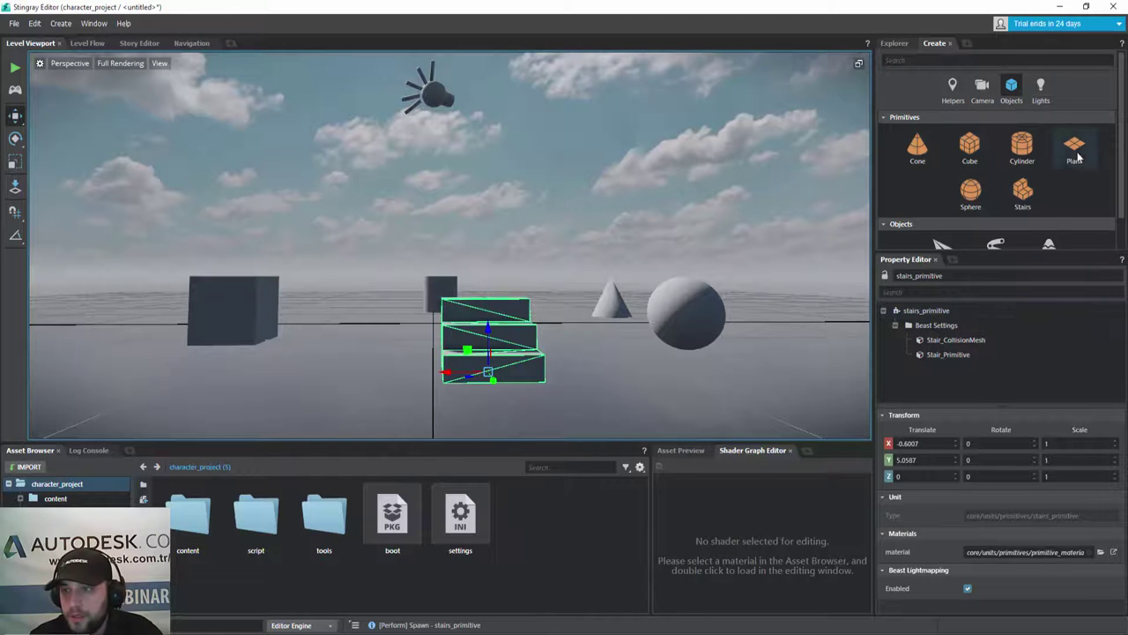
{"action": "left_click", "coordinate": [953, 86]}
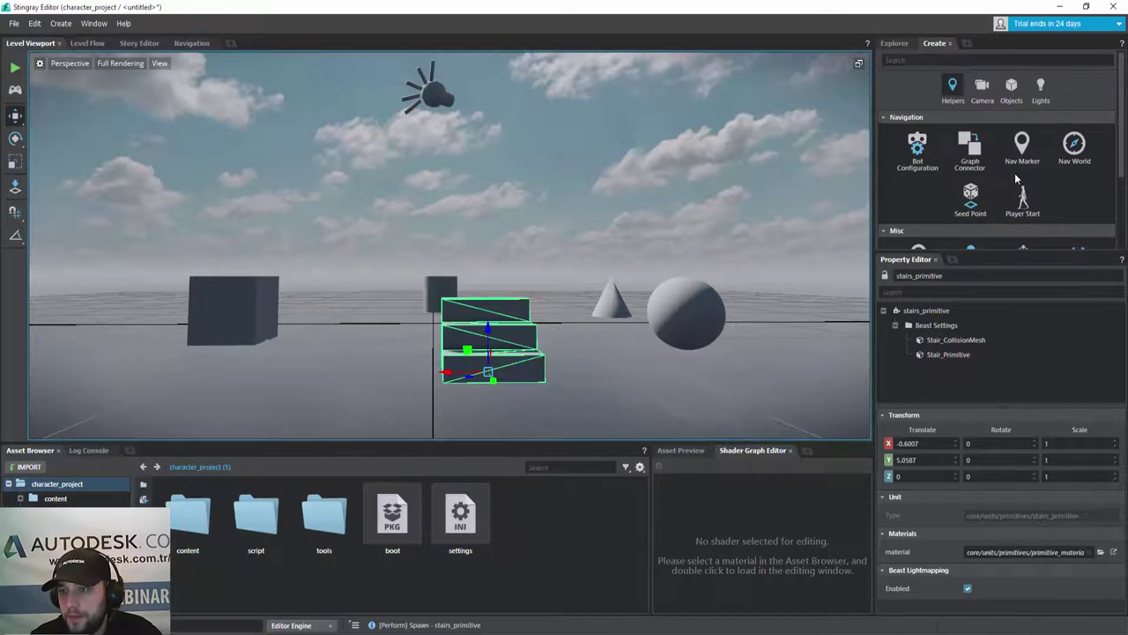
- Place a Player Start and move it beside the cube, at 0.9614, 5.8334, 0
{"action": "left_click", "coordinate": [1022, 201]}
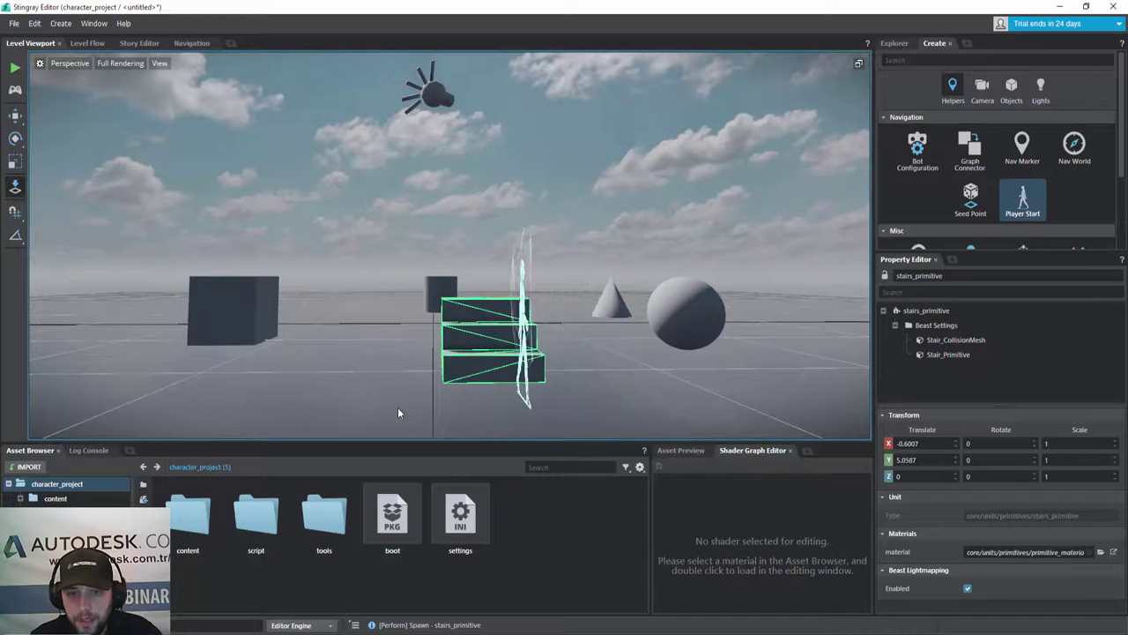
{"action": "left_click", "coordinate": [324, 391]}
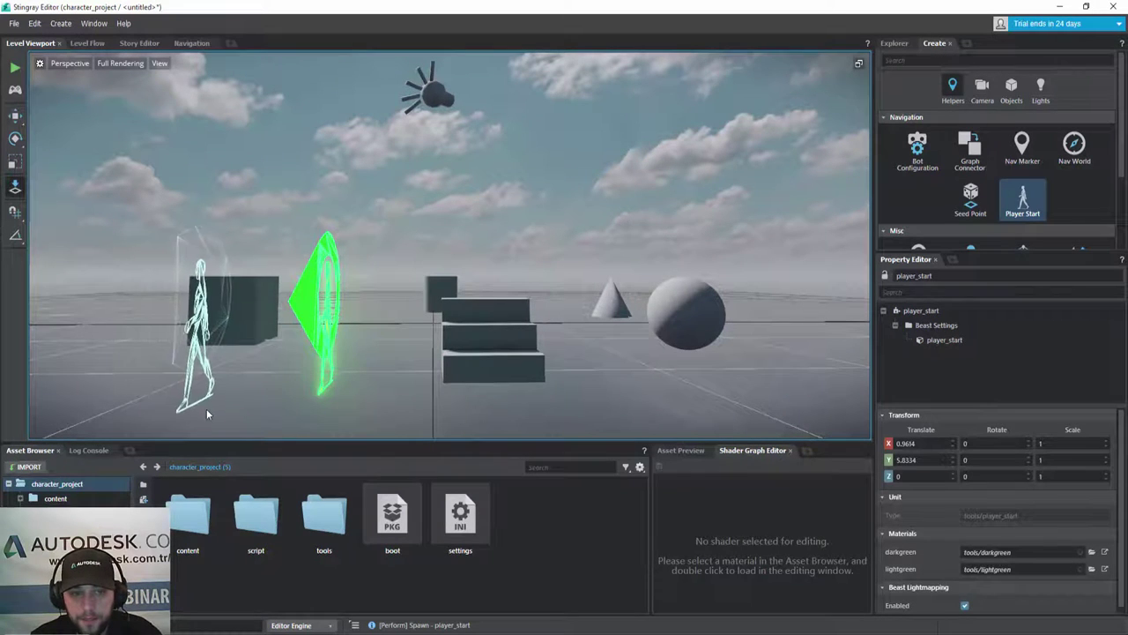
{"action": "key", "text": "w"}
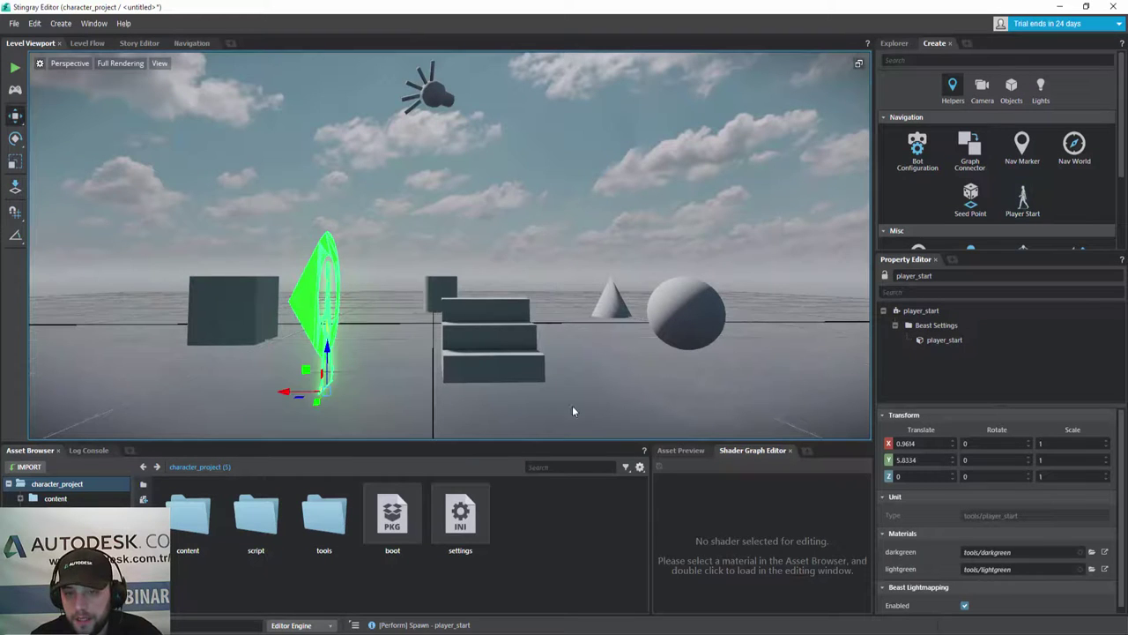
{"action": "left_click_drag", "start_coordinate": [294, 370], "coordinate": [252, 336]}
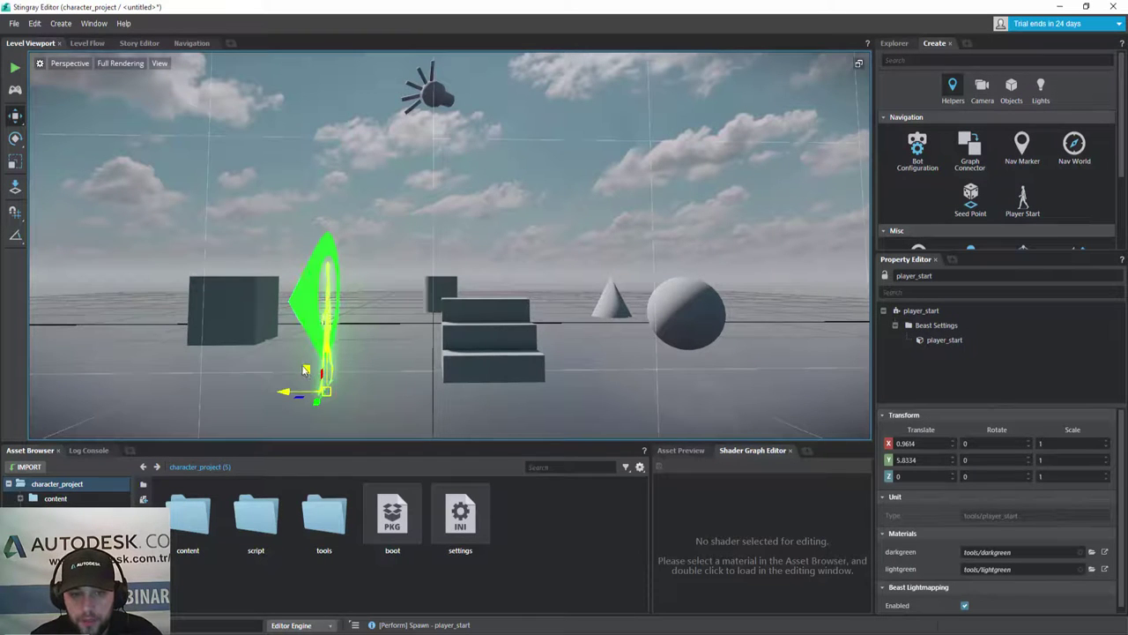
{"action": "left_click_drag", "start_coordinate": [253, 336], "coordinate": [318, 384]}
{"action": "scroll", "coordinate": [374, 342], "scroll_direction": "down", "scroll_amount": 5}
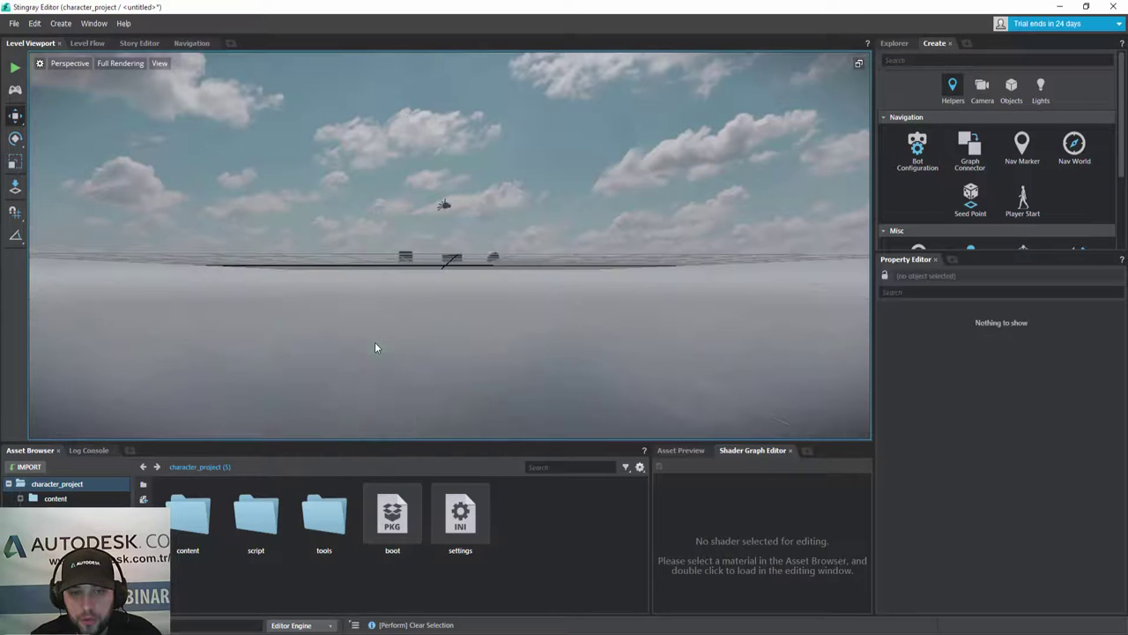
{"action": "scroll", "coordinate": [401, 345], "scroll_direction": "up", "scroll_amount": 4}
{"action": "middle_click_drag", "start_coordinate": [465, 313], "coordinate": [453, 300]}
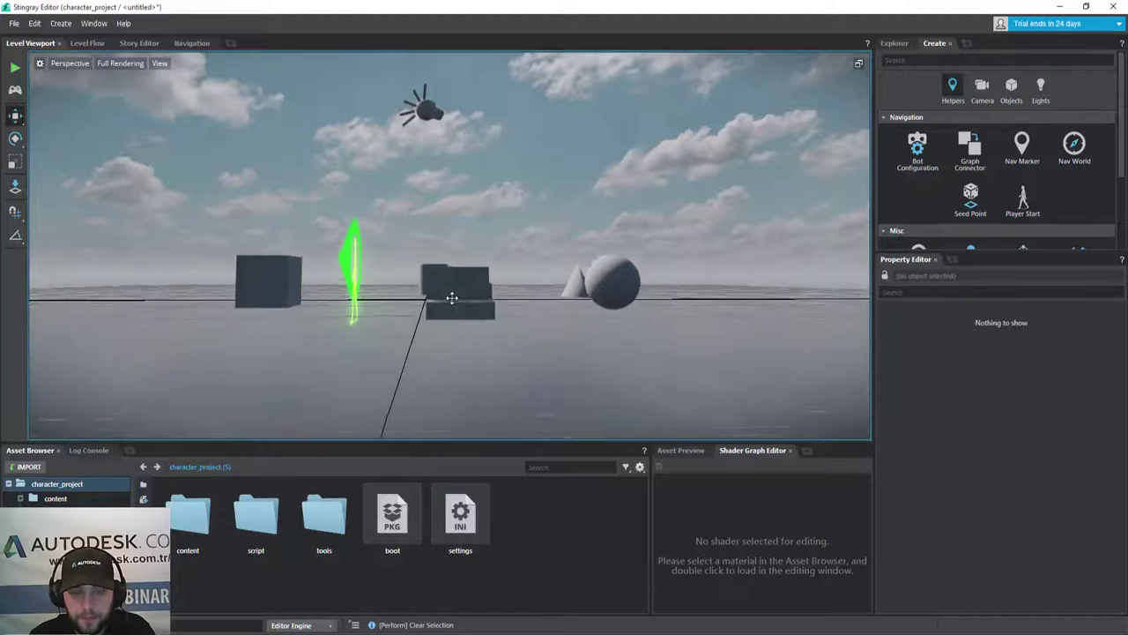
{"action": "middle_click_drag", "start_coordinate": [453, 301], "coordinate": [464, 287]}
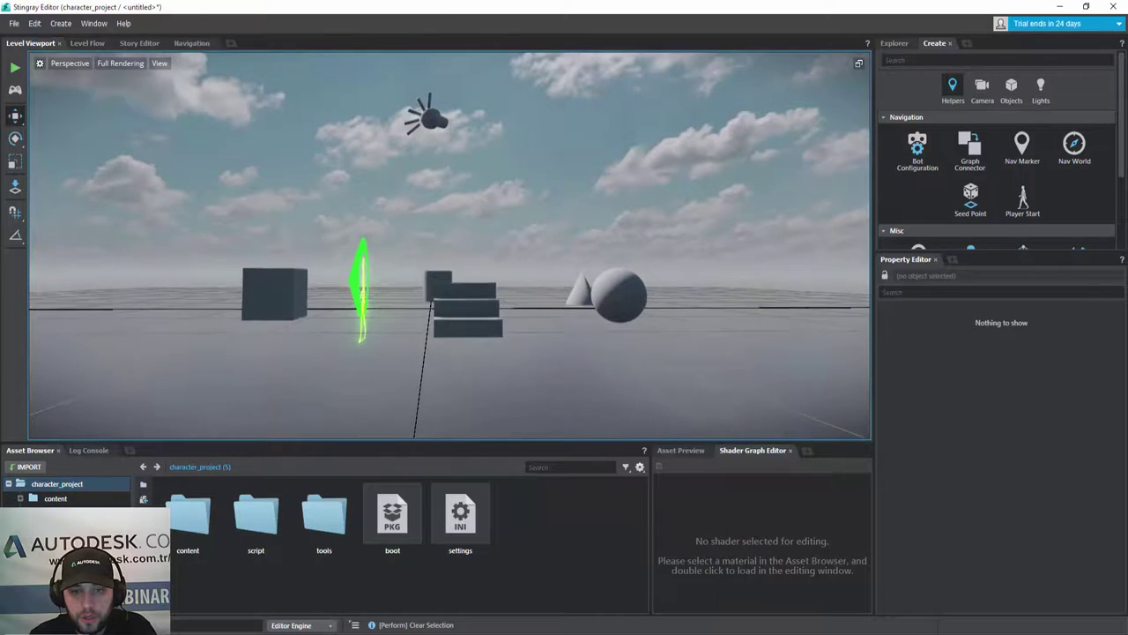
{"action": "right_click_drag", "start_coordinate": [464, 282], "coordinate": [465, 370]}
{"action": "mouse_move", "coordinate": [503, 91]}
{"action": "middle_mouse_down"}
{"action": "mouse_move", "coordinate": [491, 331]}
{"action": "mouse_move", "coordinate": [410, 352]}
{"action": "middle_mouse_up"}
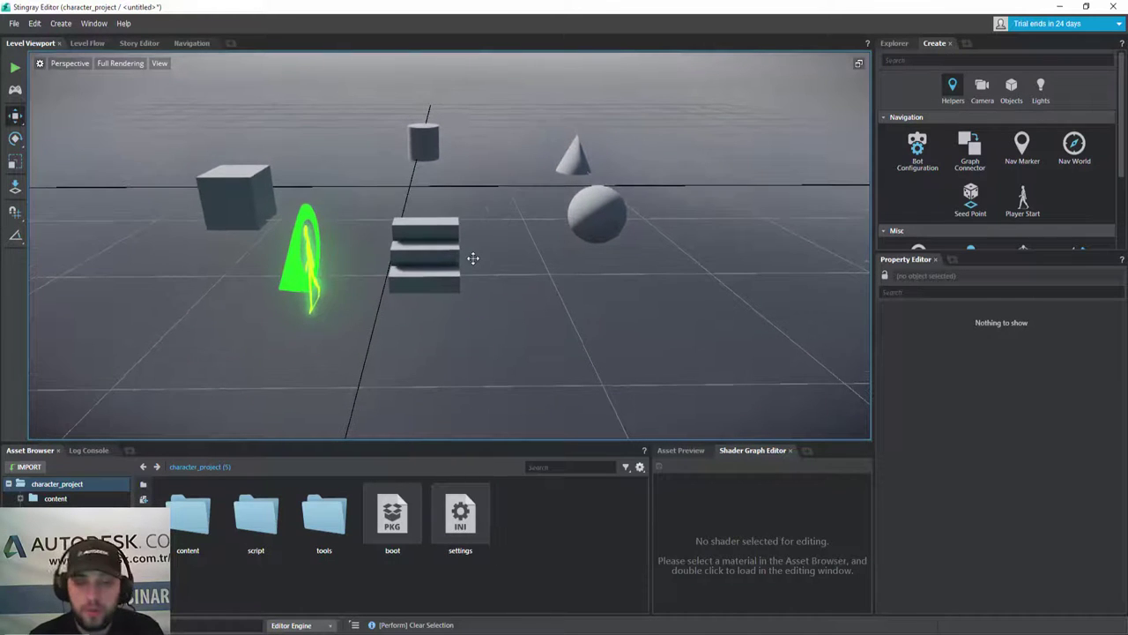
{"action": "middle_click_drag", "start_coordinate": [460, 247], "coordinate": [500, 264]}
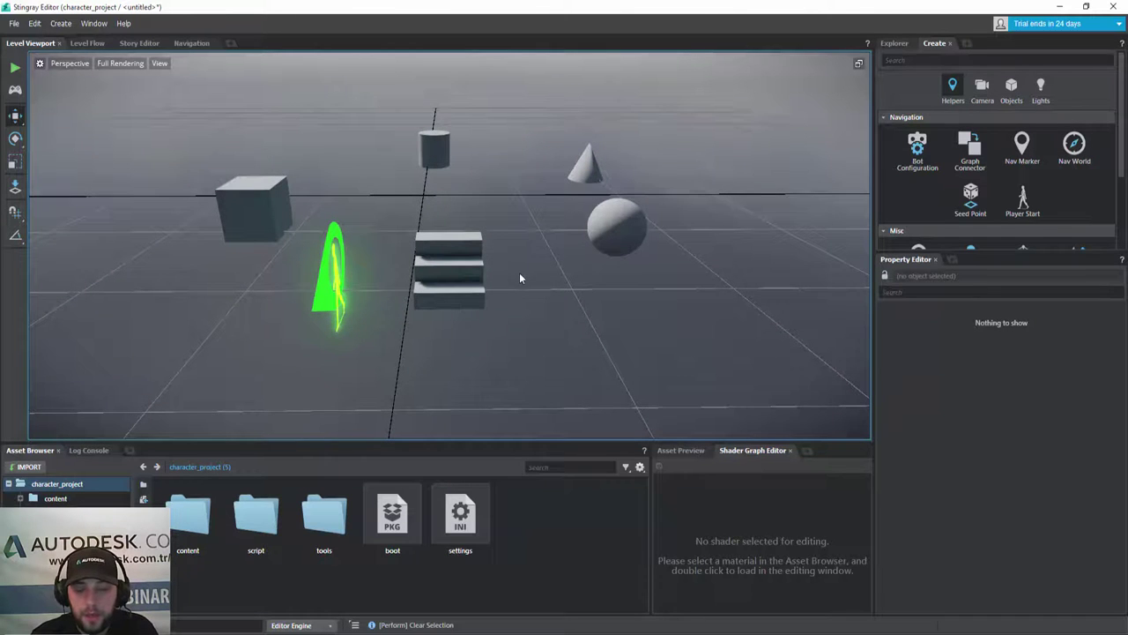
{"action": "left_click_drag", "start_coordinate": [517, 270], "coordinate": [617, 273], "text": "alt"}
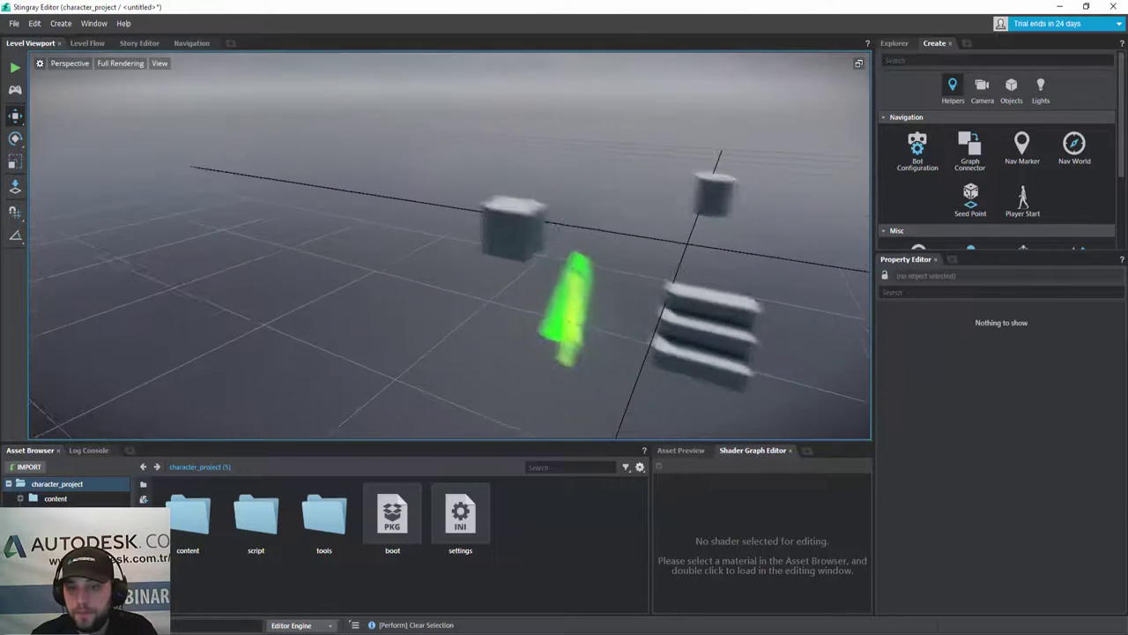
{"action": "left_click_drag", "start_coordinate": [696, 333], "coordinate": [203, 212], "text": "alt"}
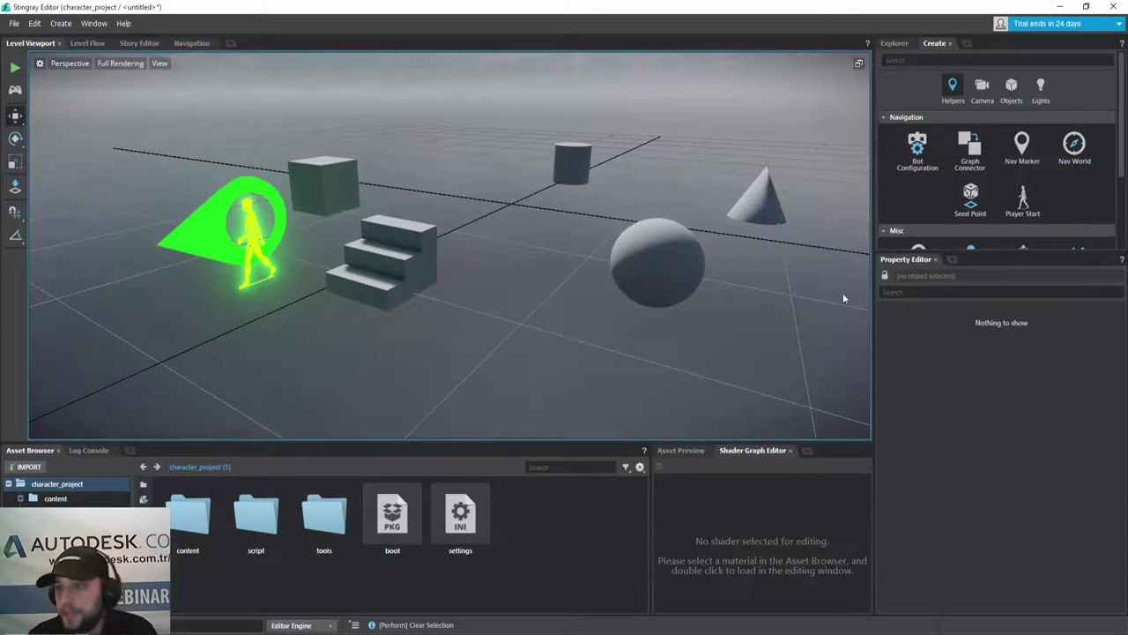
- Place a new camera from the Create panel into the level and raise it along Z
{"action": "left_click", "coordinate": [975, 101]}
{"action": "mouse_move", "coordinate": [988, 163]}
{"action": "left_mouse_down"}
{"action": "mouse_move", "coordinate": [503, 163]}
{"action": "mouse_move", "coordinate": [685, 154]}
{"action": "mouse_move", "coordinate": [640, 163]}
{"action": "left_mouse_up"}
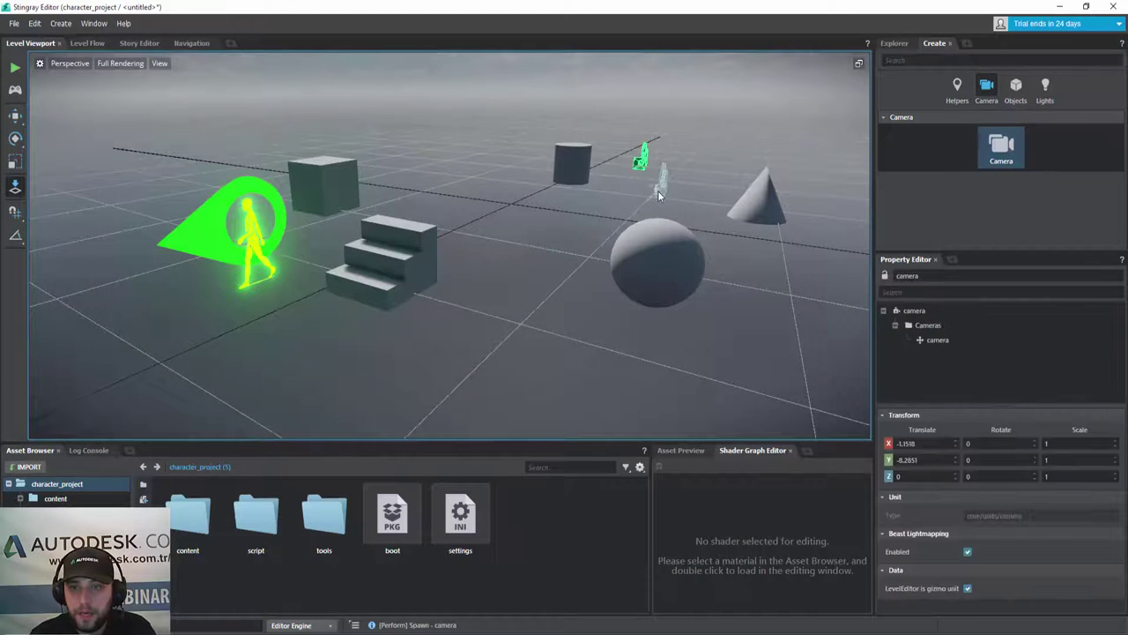
{"action": "left_click_drag", "start_coordinate": [642, 133], "coordinate": [652, 83]}
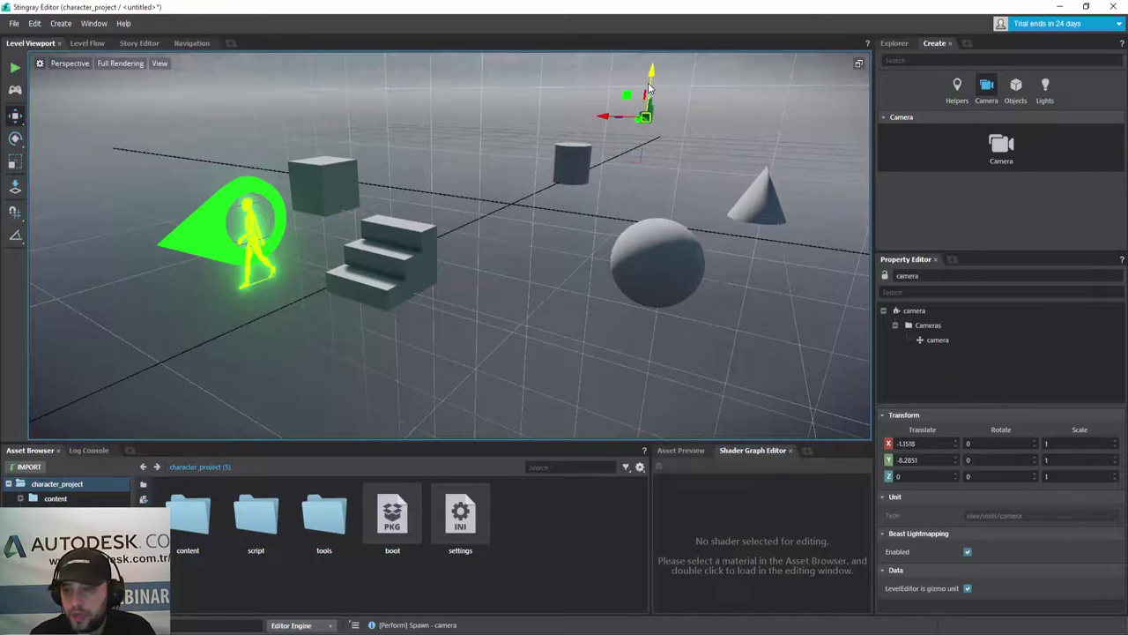
- Try orthographic projection on the camera, then set it back to perspective
{"action": "left_click", "coordinate": [939, 340]}
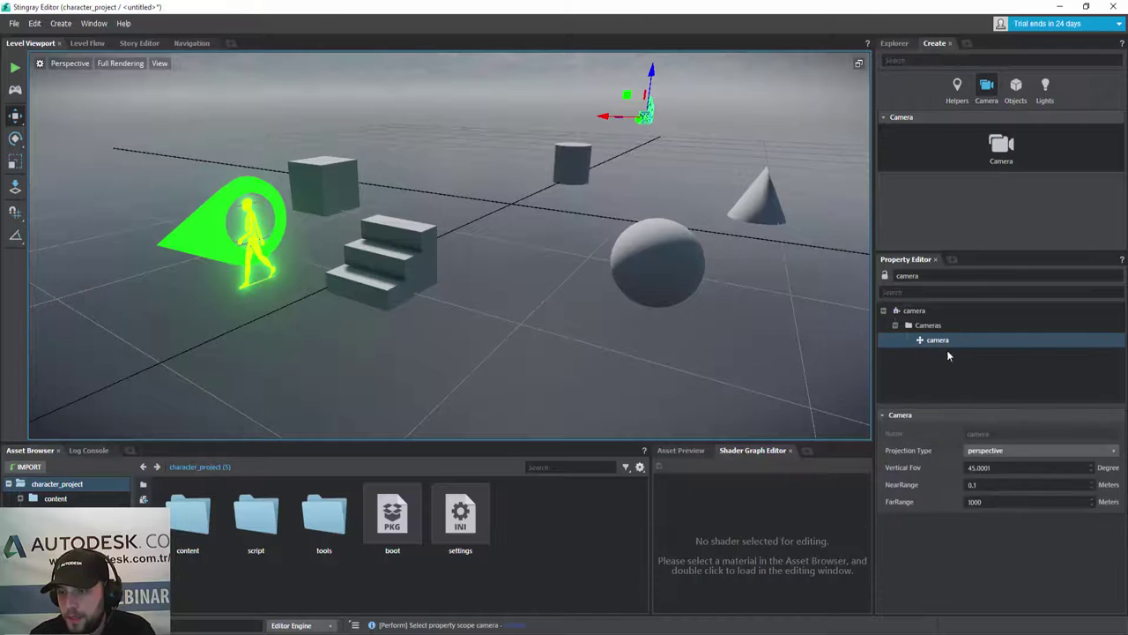
{"action": "left_click", "coordinate": [1009, 454]}
{"action": "left_click", "coordinate": [1019, 463]}
{"action": "left_click", "coordinate": [1015, 454]}
{"action": "left_click", "coordinate": [1009, 468]}
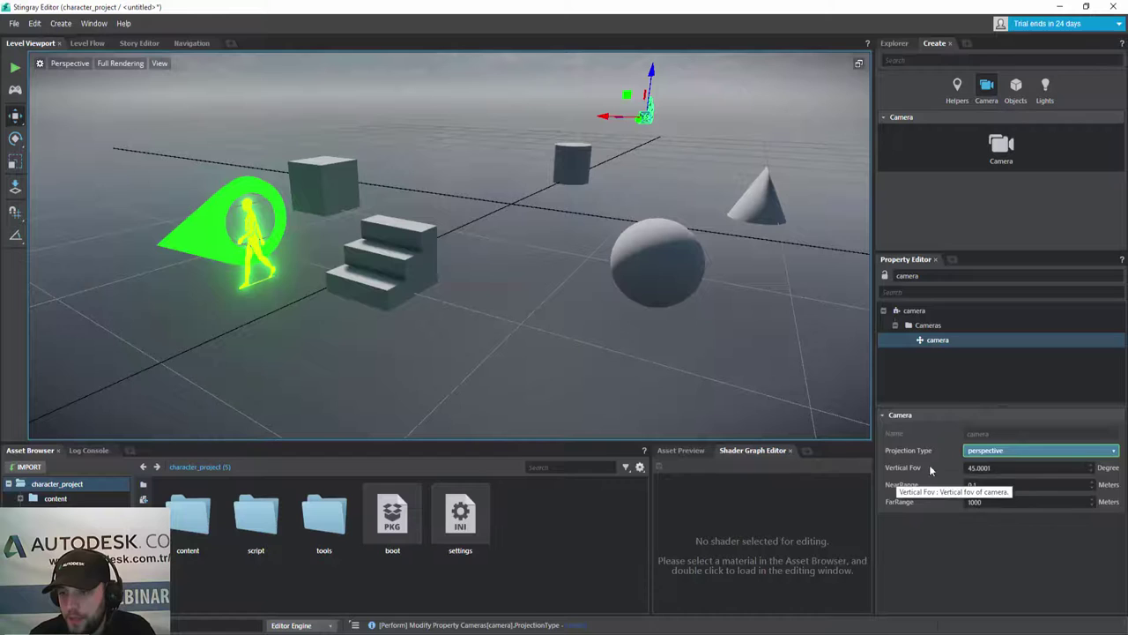
- Switch the viewport to look through the new camera
{"action": "left_click", "coordinate": [67, 64]}
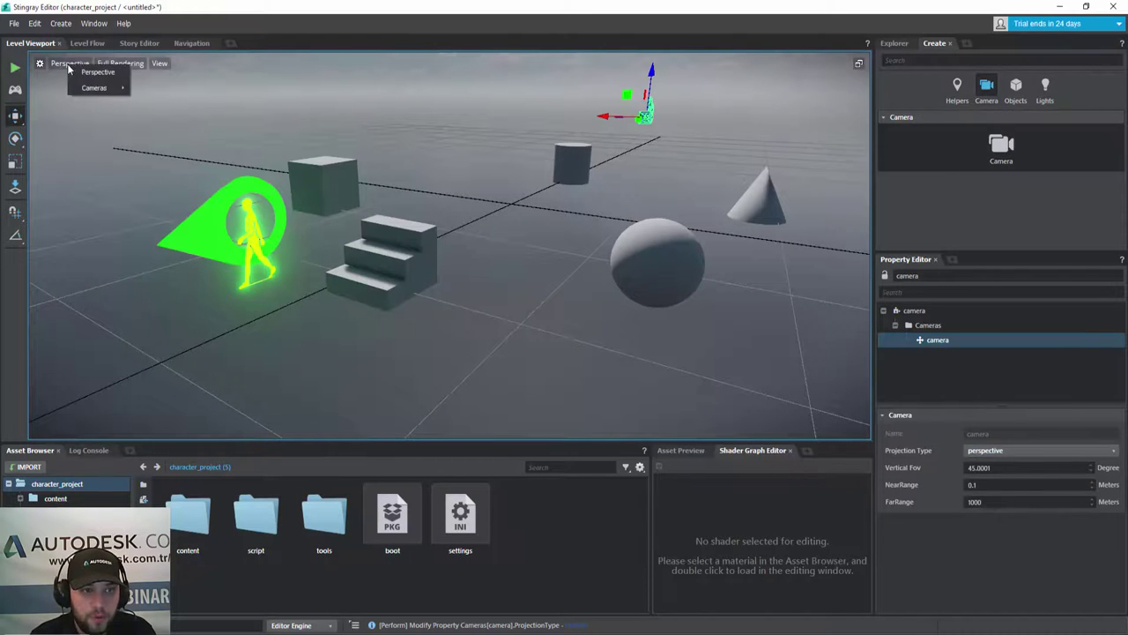
{"action": "mouse_move", "coordinate": [102, 90]}
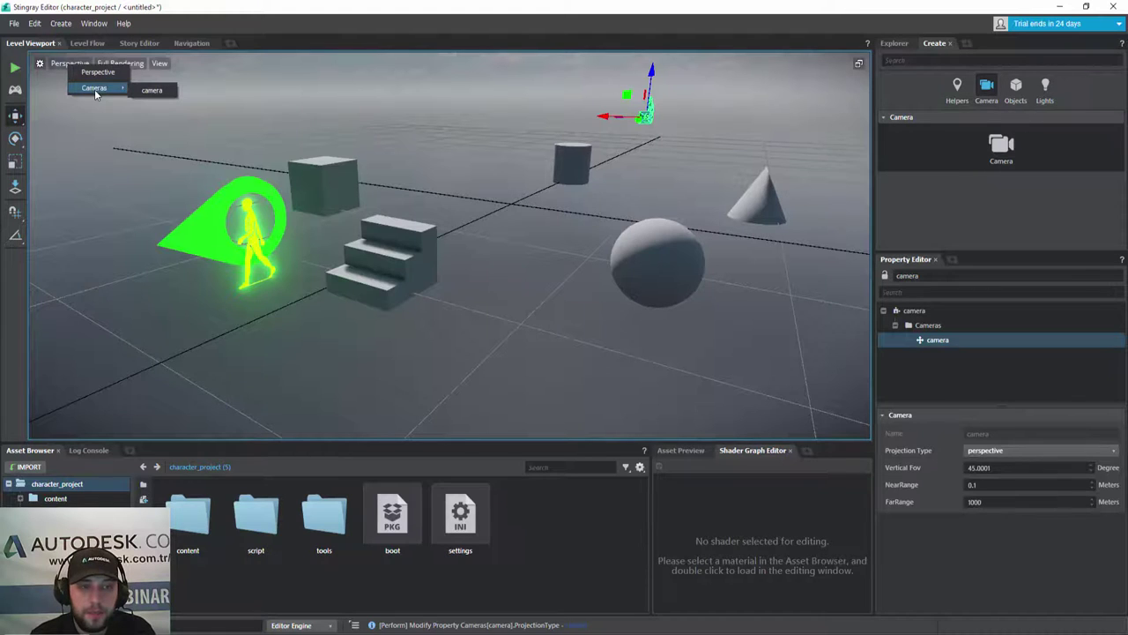
{"action": "left_click", "coordinate": [150, 90]}
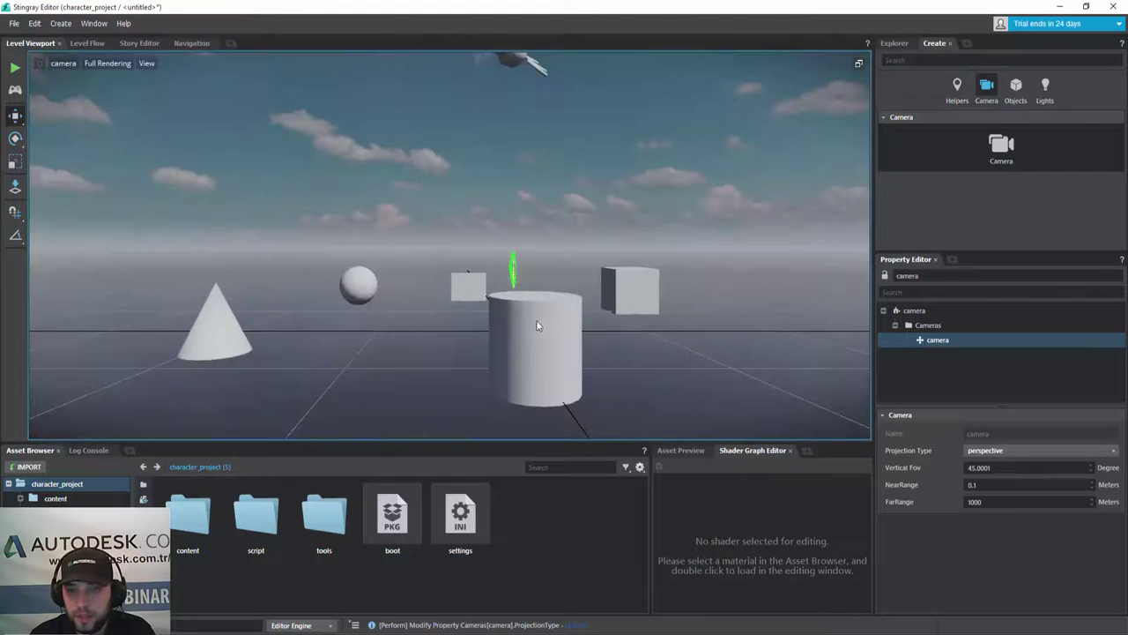
- Reframe the camera on the cone, sphere, cylinder and cubes, then view the empty Level Flow graph
{"action": "mouse_move", "coordinate": [437, 277]}
{"action": "left_mouse_down", "text": "alt"}
{"action": "mouse_move", "coordinate": [529, 309]}
{"action": "mouse_move", "coordinate": [582, 291]}
{"action": "left_mouse_up", "text": "alt"}
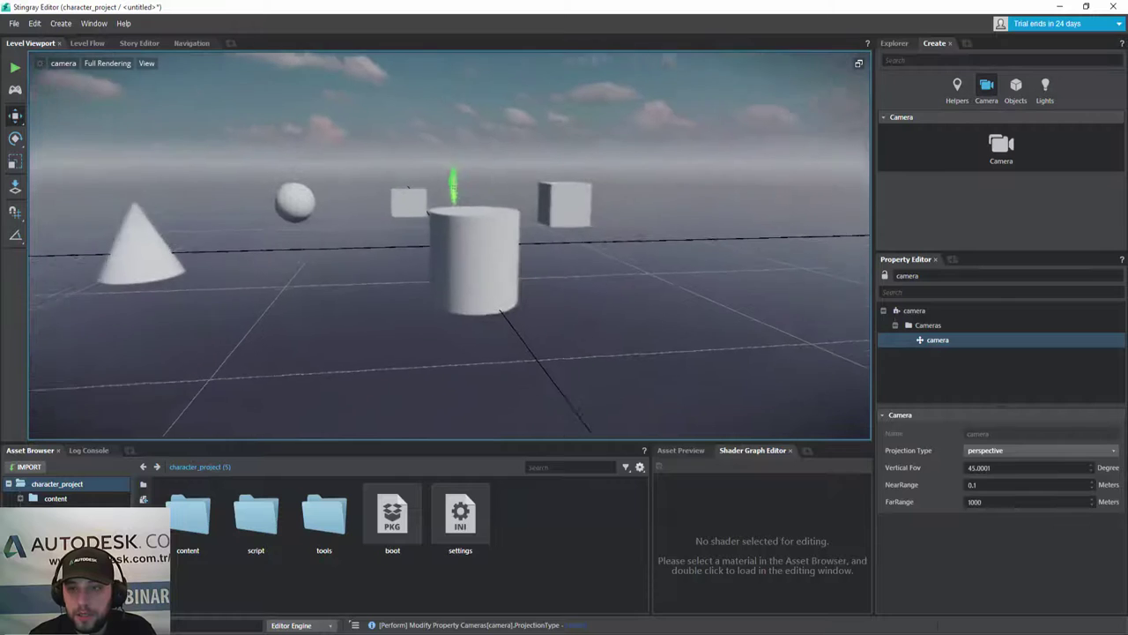
{"action": "left_click_drag", "start_coordinate": [582, 291], "coordinate": [439, 274], "text": "alt"}
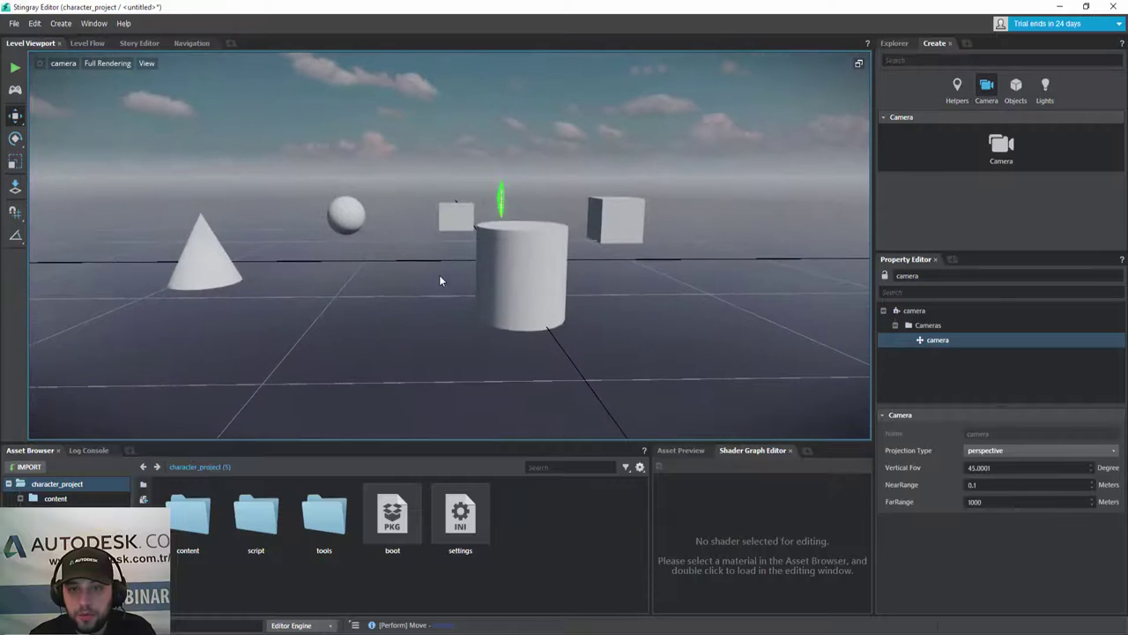
{"action": "scroll", "coordinate": [441, 281], "scroll_direction": "down", "scroll_amount": 3}
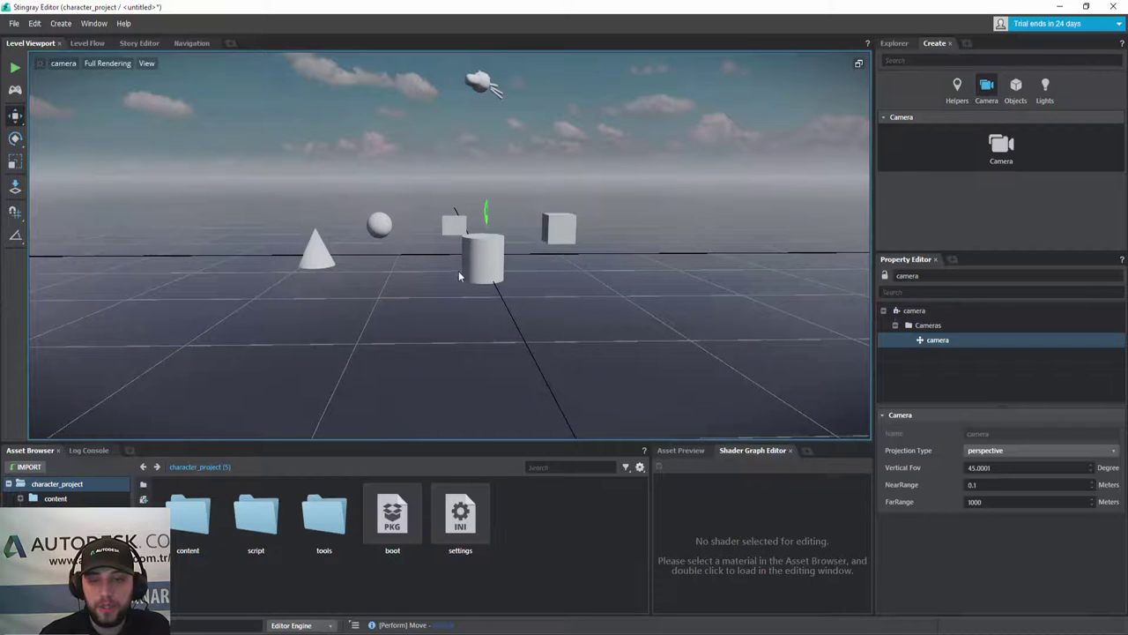
{"action": "mouse_move", "coordinate": [463, 265]}
{"action": "middle_mouse_down"}
{"action": "mouse_move", "coordinate": [369, 181]}
{"action": "mouse_move", "coordinate": [413, 276]}
{"action": "middle_mouse_up"}
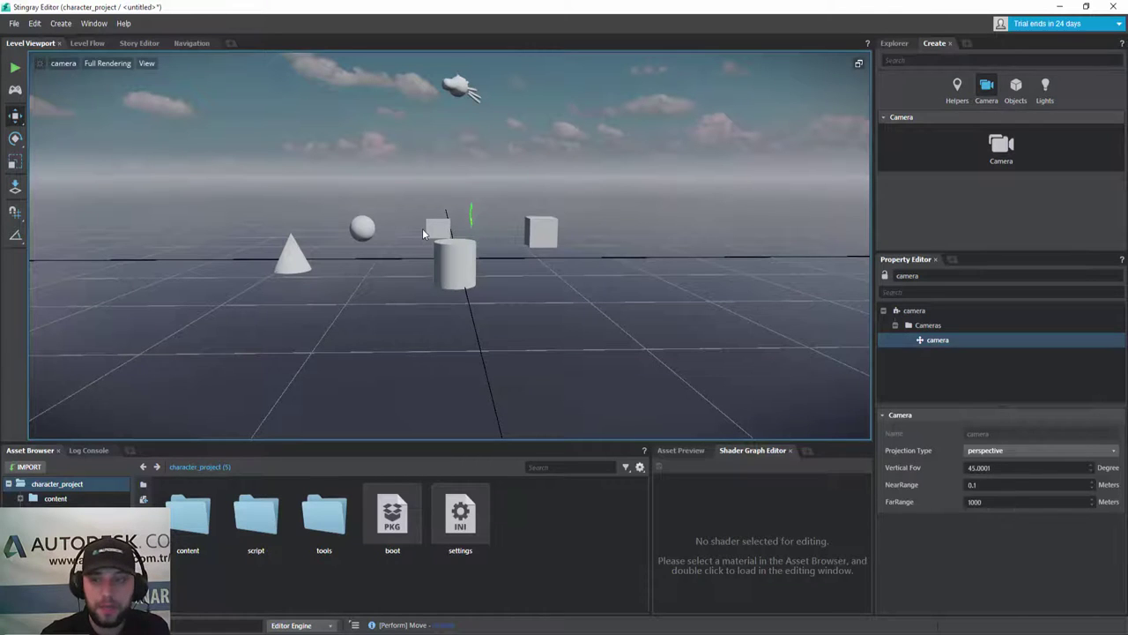
{"action": "left_click", "coordinate": [87, 42]}
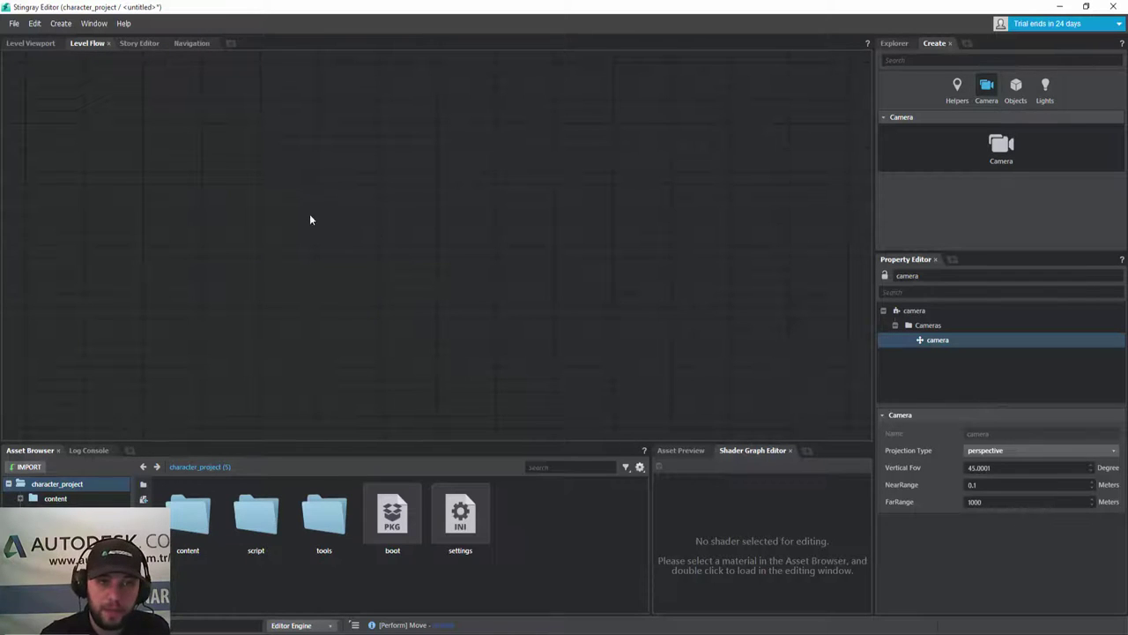
- Check the Story Editor, then enable Consume physics in Navigation settings, keeping Unexcluded Units
{"action": "left_click", "coordinate": [137, 44]}
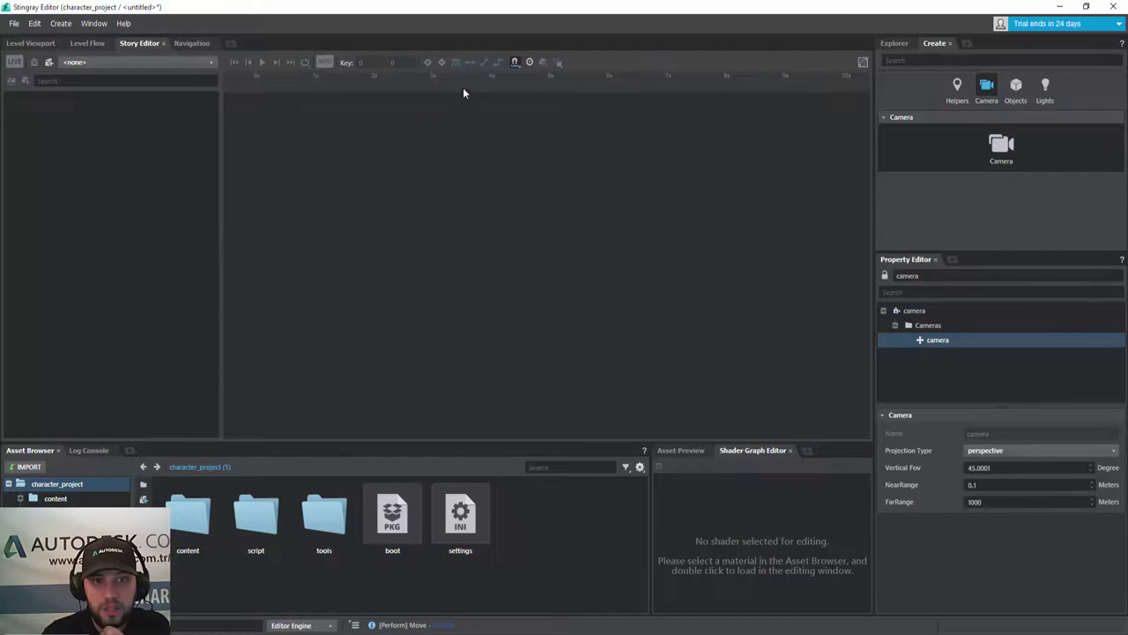
{"action": "left_click", "coordinate": [188, 43]}
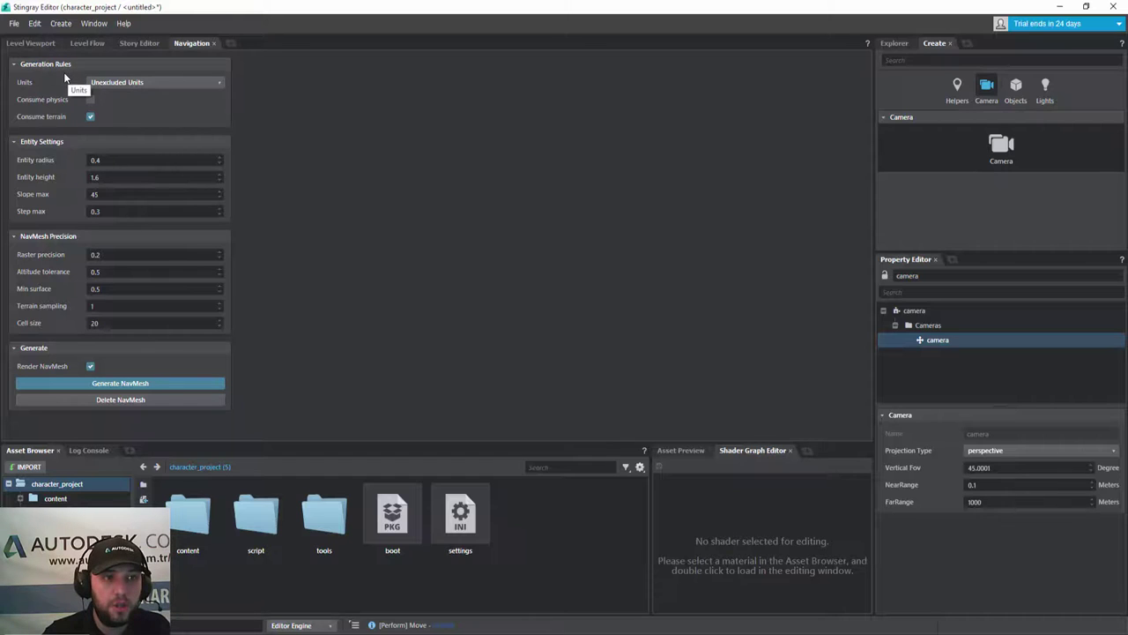
{"action": "left_click", "coordinate": [141, 84]}
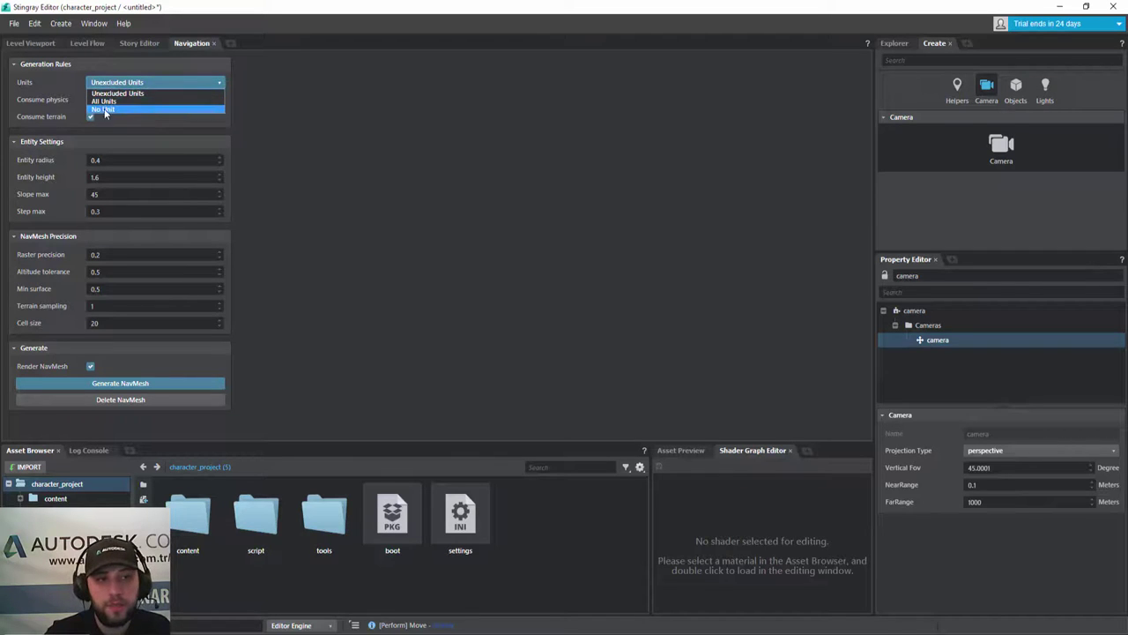
{"action": "left_click", "coordinate": [130, 126]}
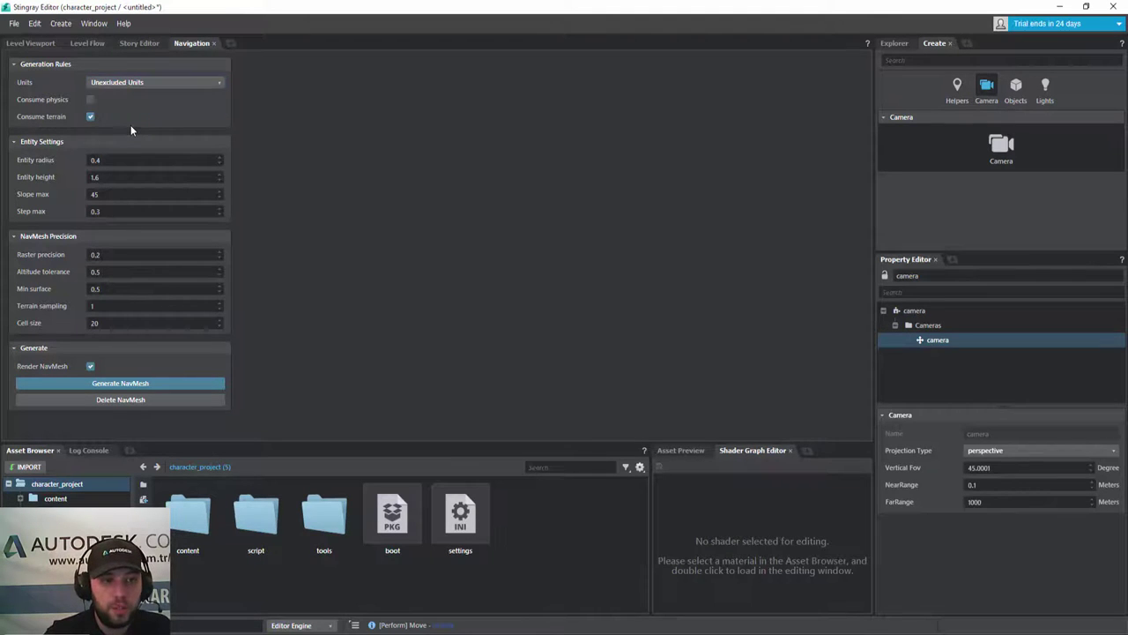
{"action": "left_click", "coordinate": [92, 101]}
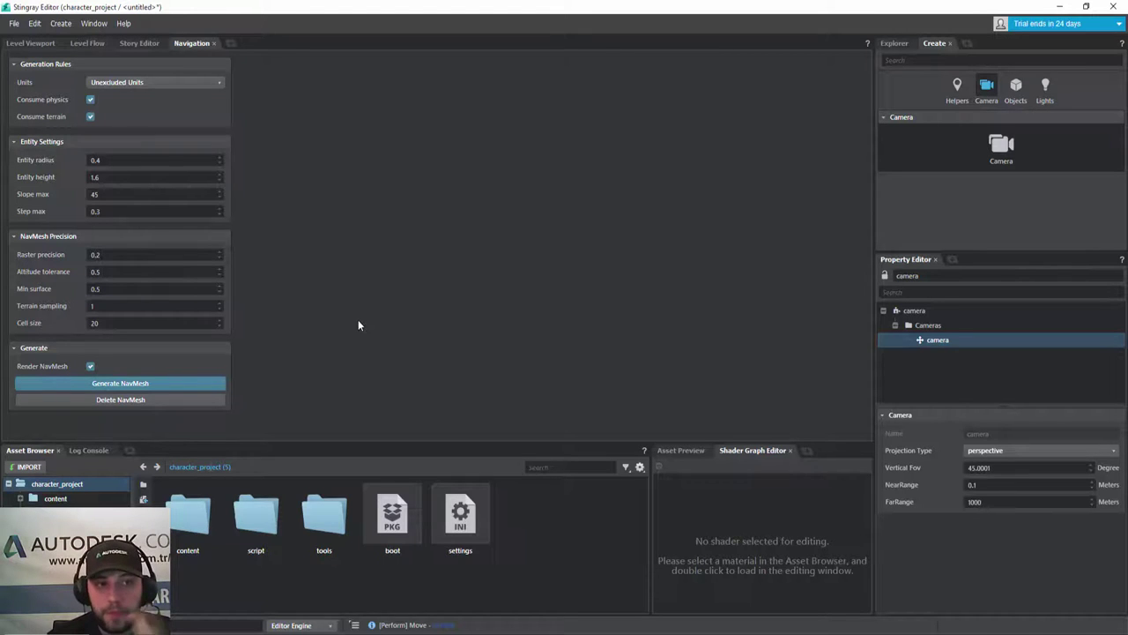
- Cycle through the Navigation, Story Editor and Level Flow tabs, ending back on the Level Viewport
{"action": "left_click", "coordinate": [40, 48]}
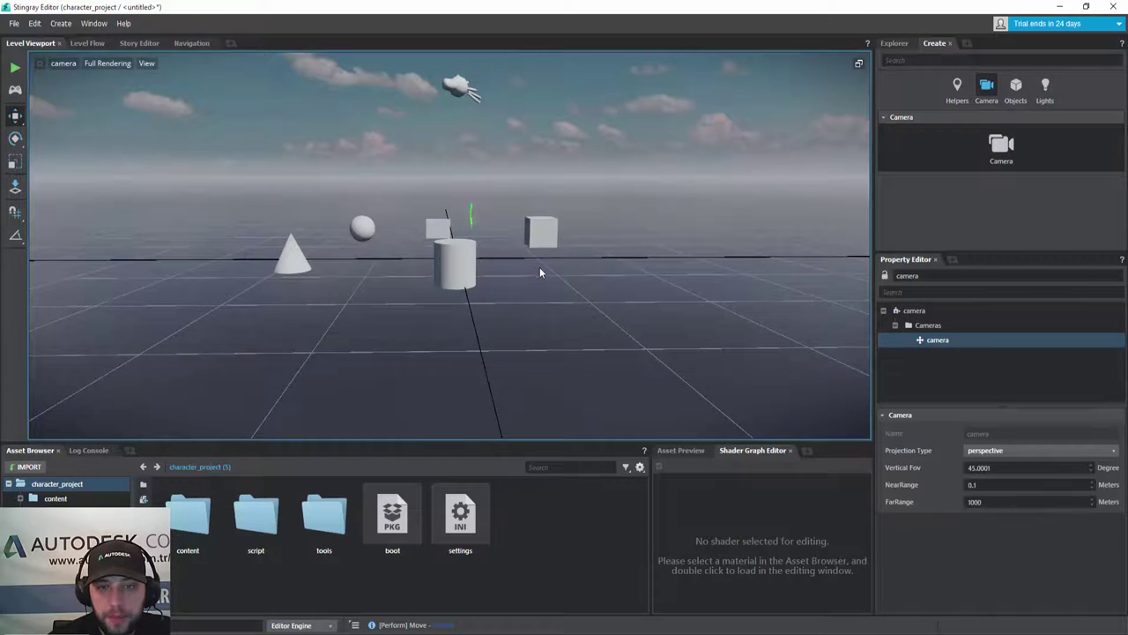
{"action": "scroll", "coordinate": [483, 238], "scroll_direction": "up", "scroll_amount": 3}
{"action": "scroll", "coordinate": [483, 238], "scroll_direction": "down", "scroll_amount": 3}
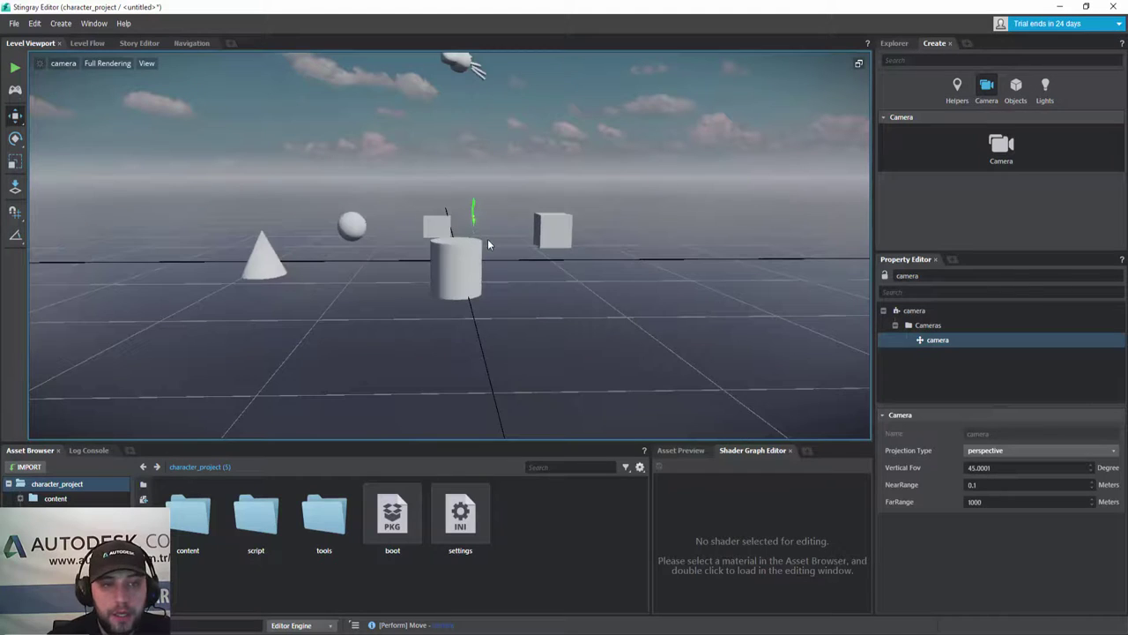
{"action": "left_click", "coordinate": [195, 43]}
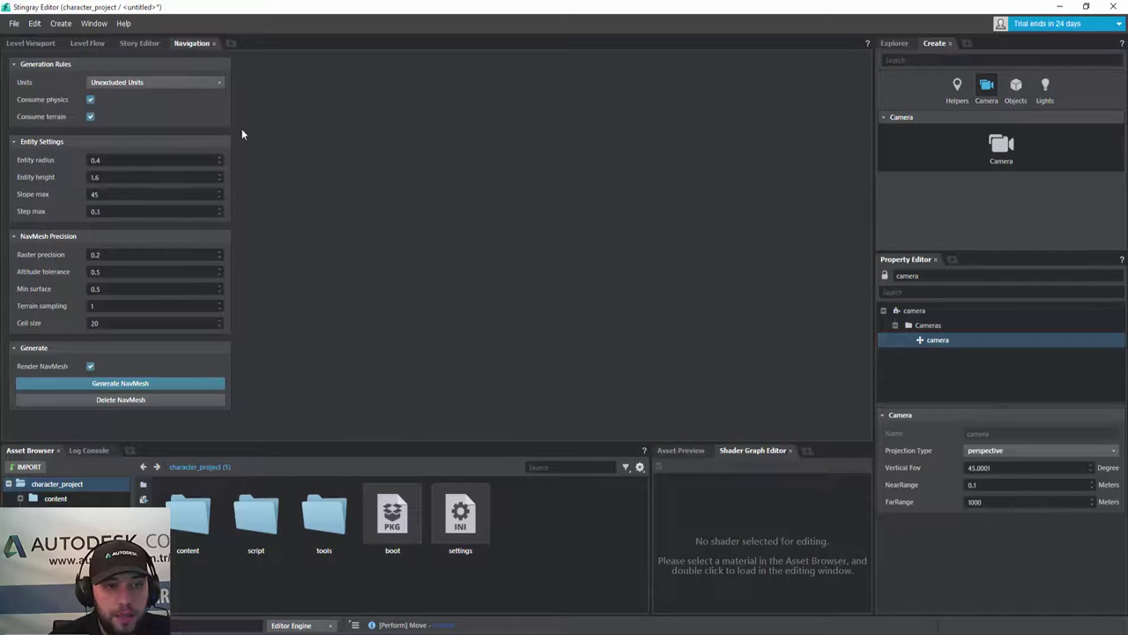
{"action": "left_click", "coordinate": [138, 44]}
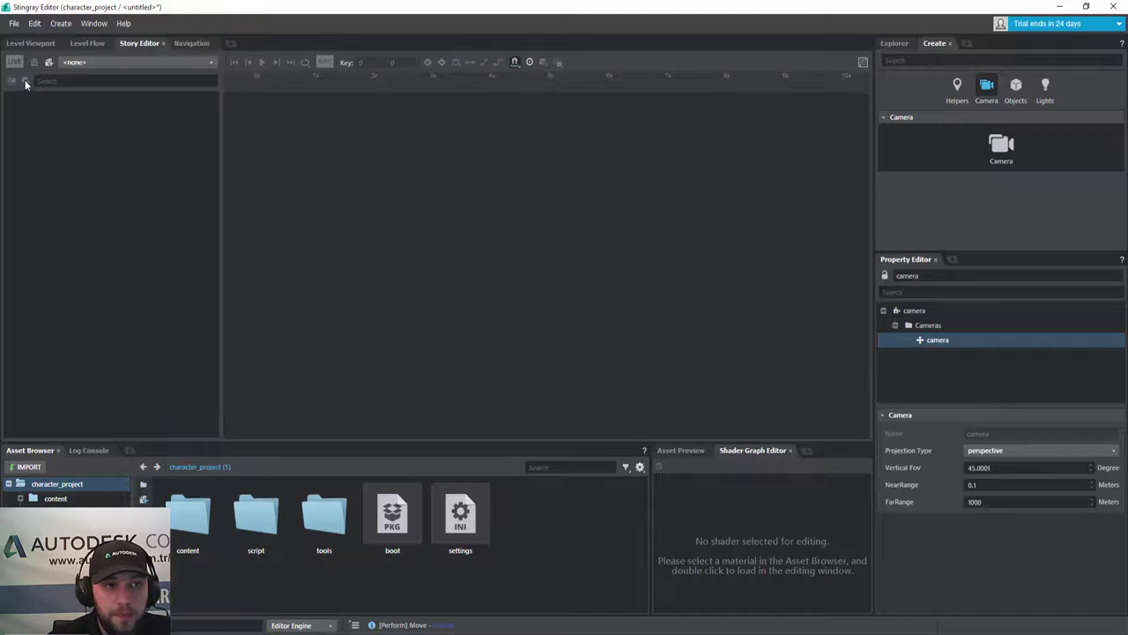
{"action": "left_click", "coordinate": [87, 44]}
{"action": "left_click", "coordinate": [35, 43]}
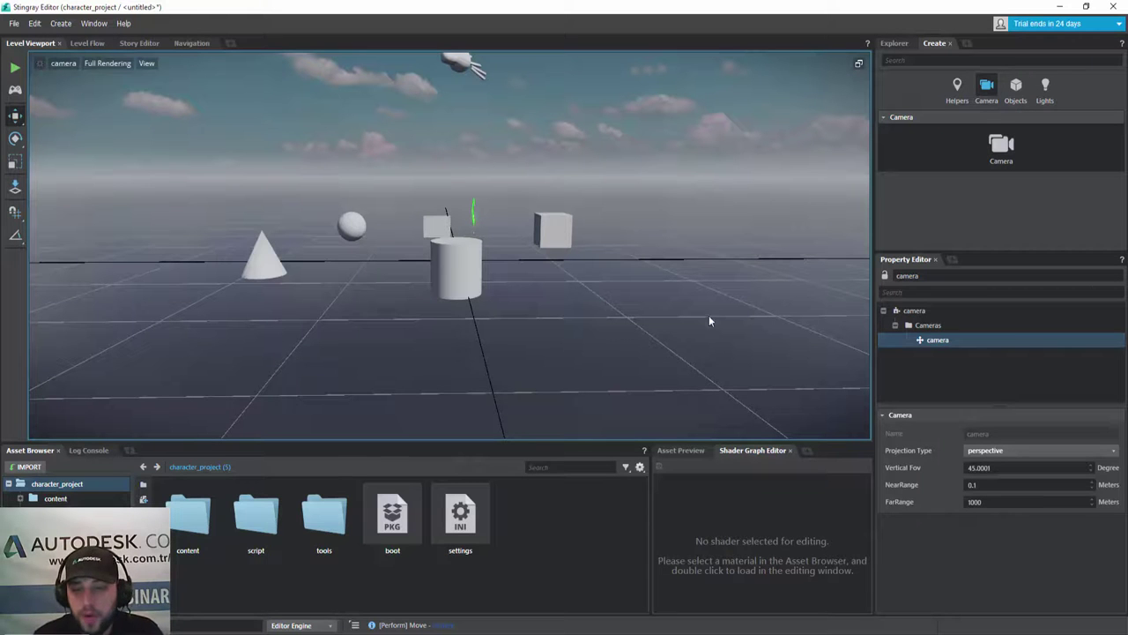
- Pan the camera view so the primitives sit more centrally, then bring up the File menu
{"action": "mouse_move", "coordinate": [680, 342]}
{"action": "middle_mouse_down", "text": "alt"}
{"action": "mouse_move", "coordinate": [719, 284]}
{"action": "mouse_move", "coordinate": [503, 270]}
{"action": "middle_mouse_up", "text": "alt"}
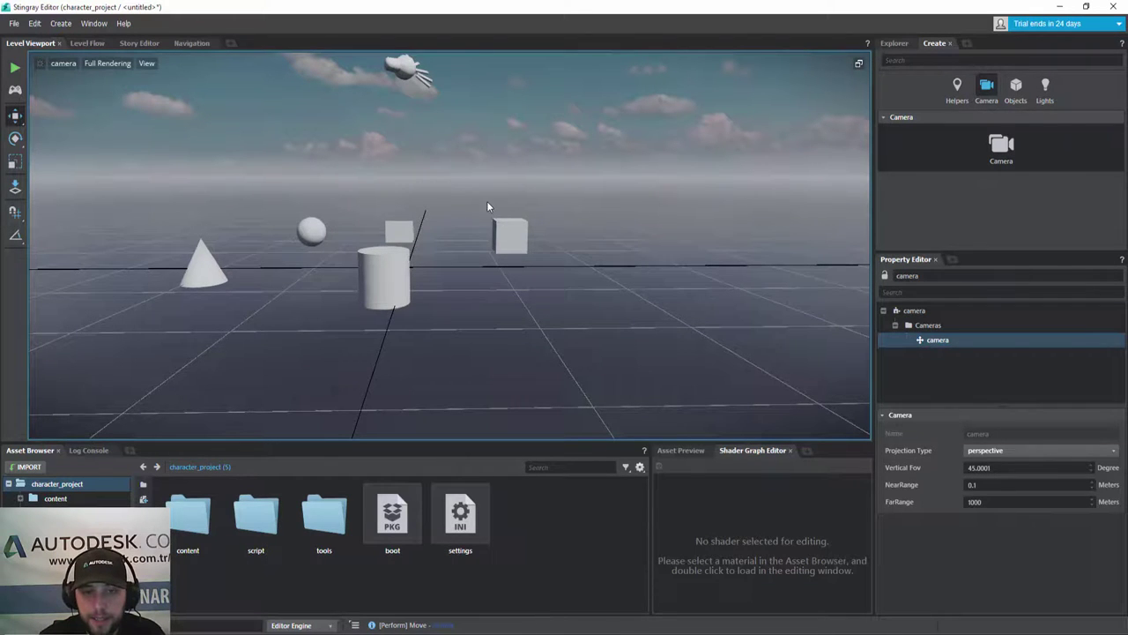
{"action": "middle_click_drag", "start_coordinate": [487, 206], "coordinate": [617, 229]}
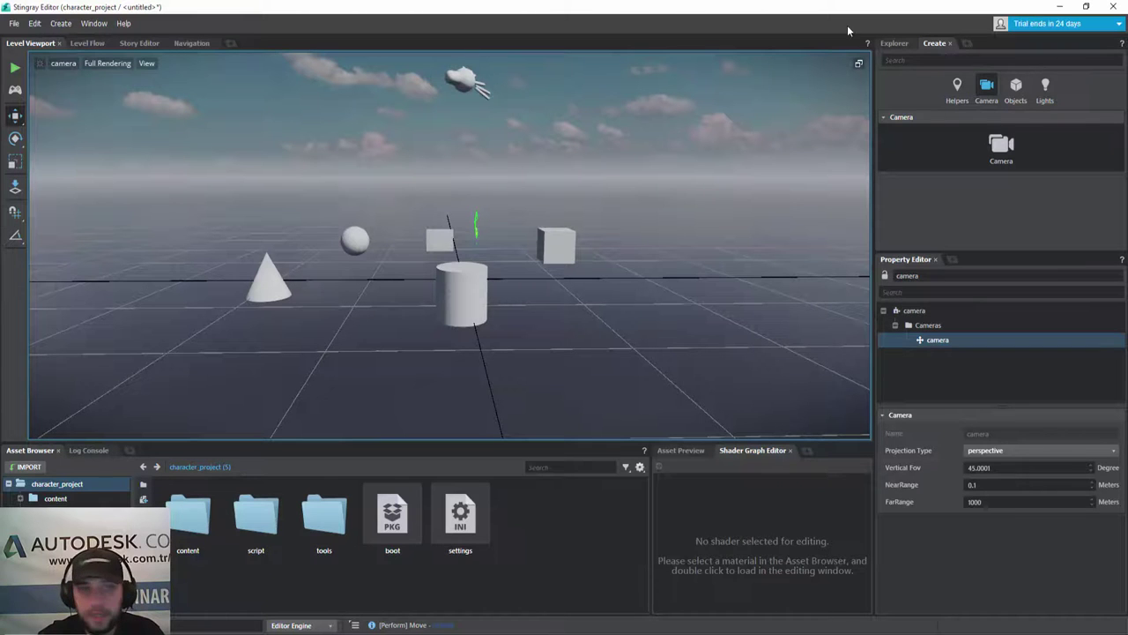
{"action": "left_click", "coordinate": [14, 24]}
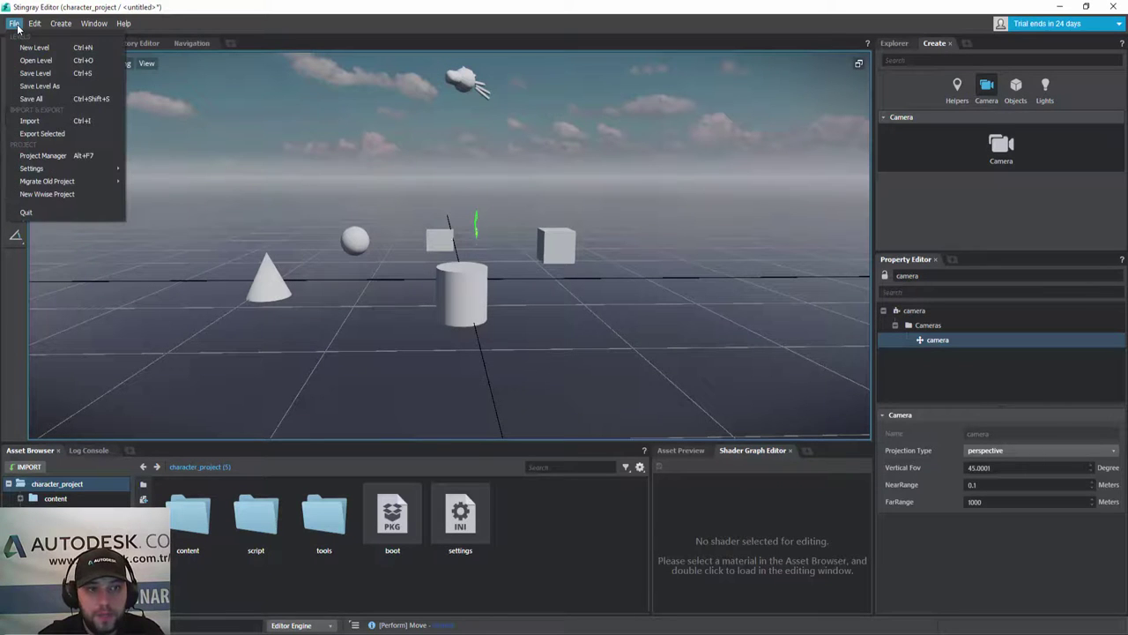
- Quit the editor, discarding changes to the untitled level
{"action": "left_click", "coordinate": [31, 212]}
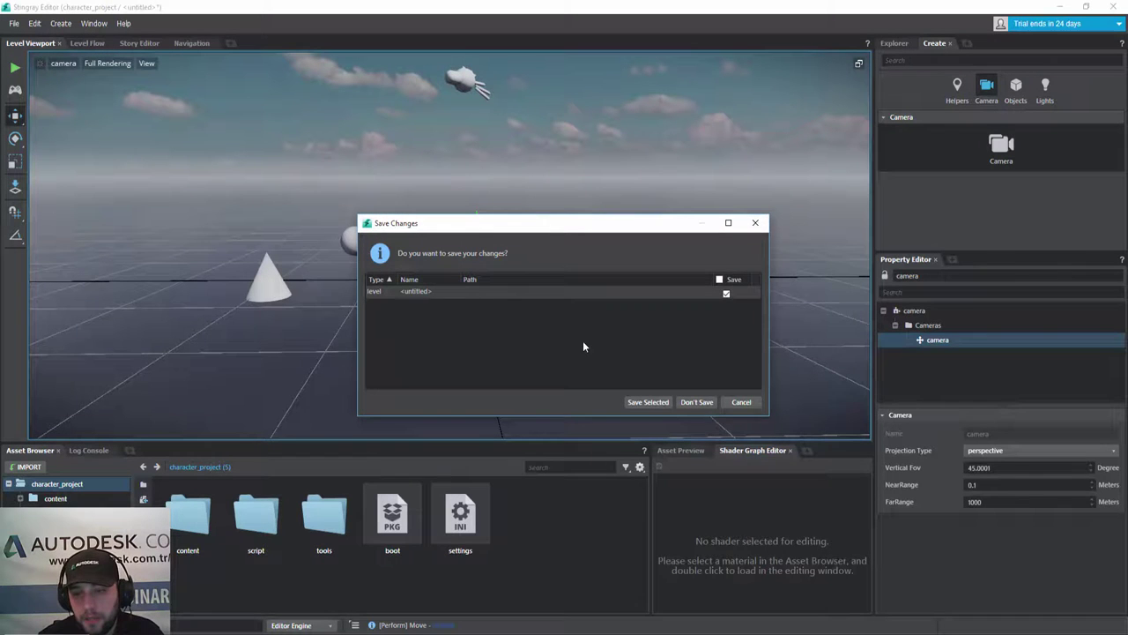
{"action": "left_click", "coordinate": [697, 402]}
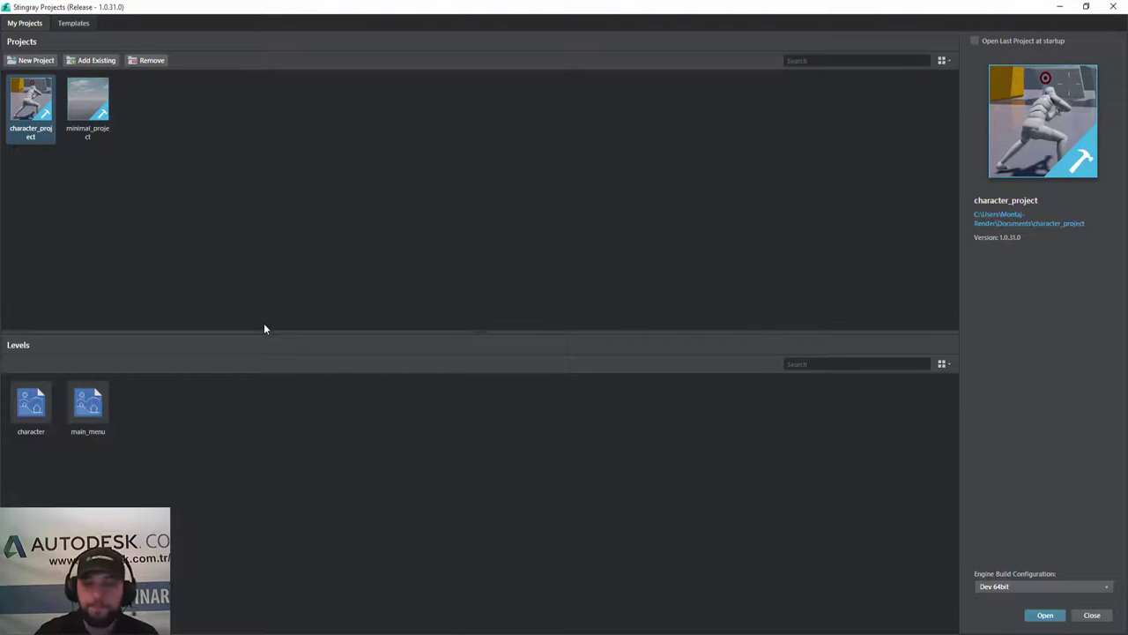
- Create a project named vehicle_project from the vehicle template
{"action": "left_click", "coordinate": [74, 24]}
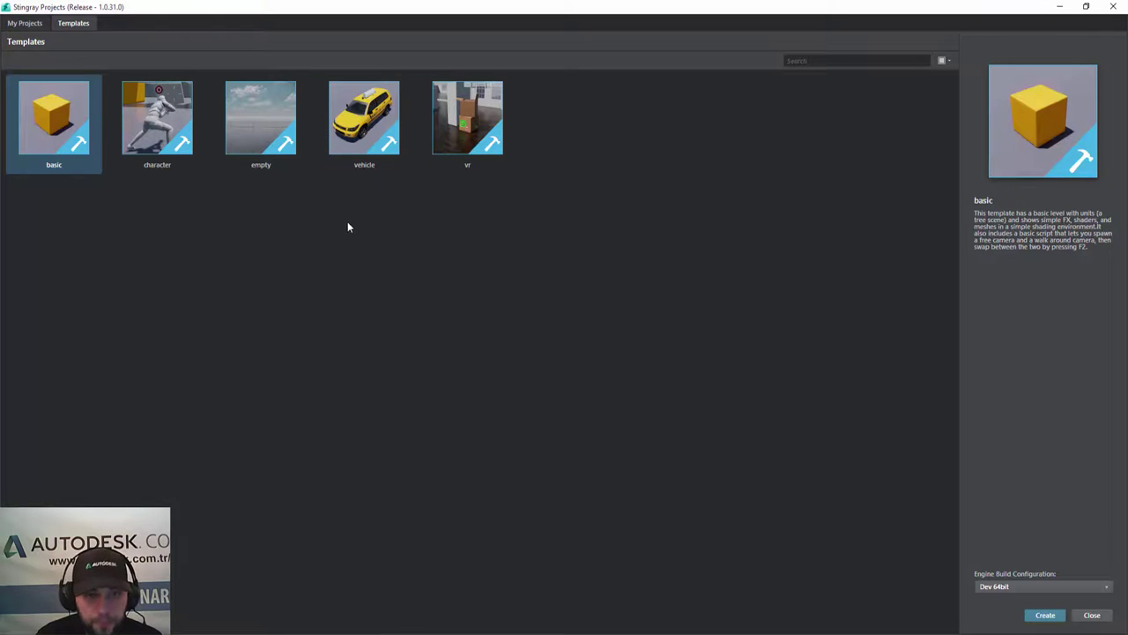
{"action": "left_click", "coordinate": [366, 132]}
{"action": "double_click", "coordinate": [367, 132]}
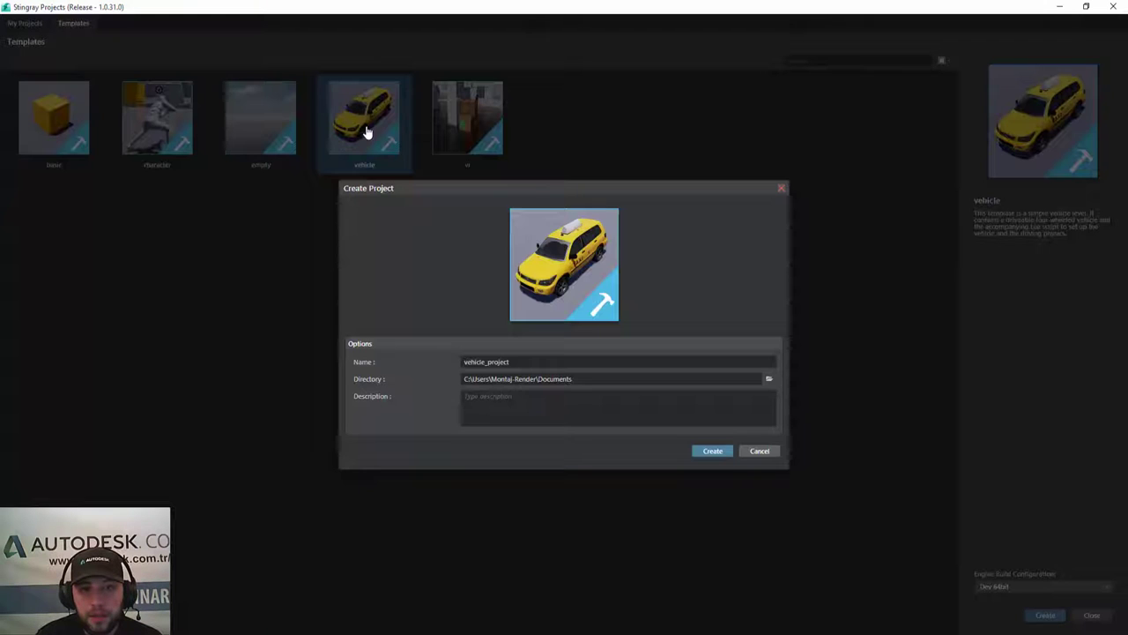
{"action": "left_click", "coordinate": [712, 452]}
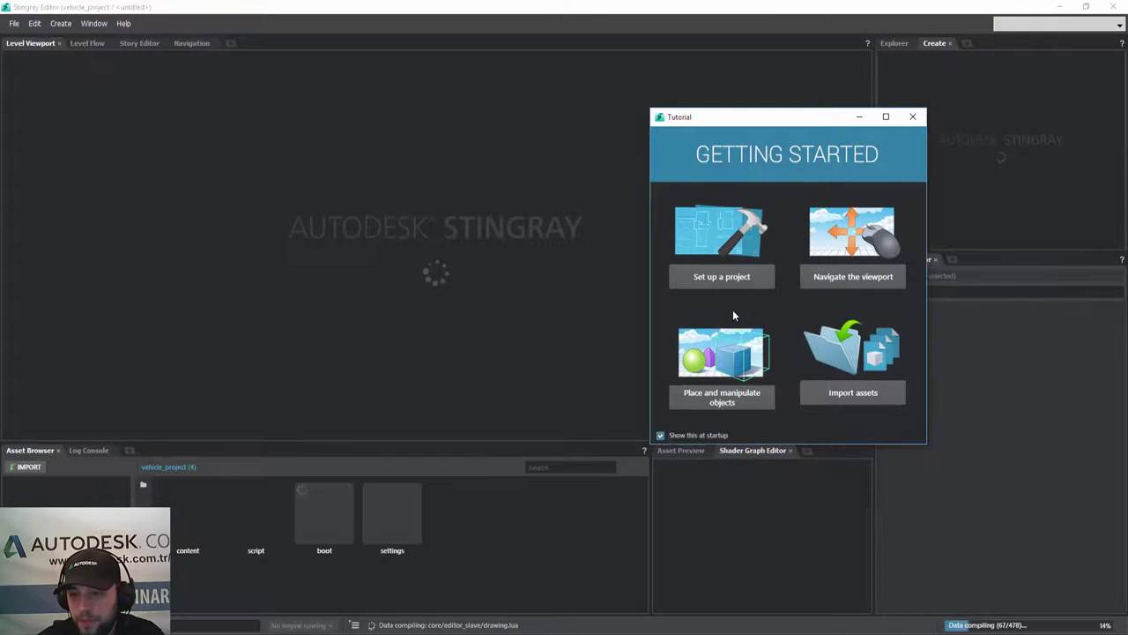
- Close the Getting Started tutorial and let vehicle_project finish compiling and loading
{"action": "left_click", "coordinate": [859, 117]}
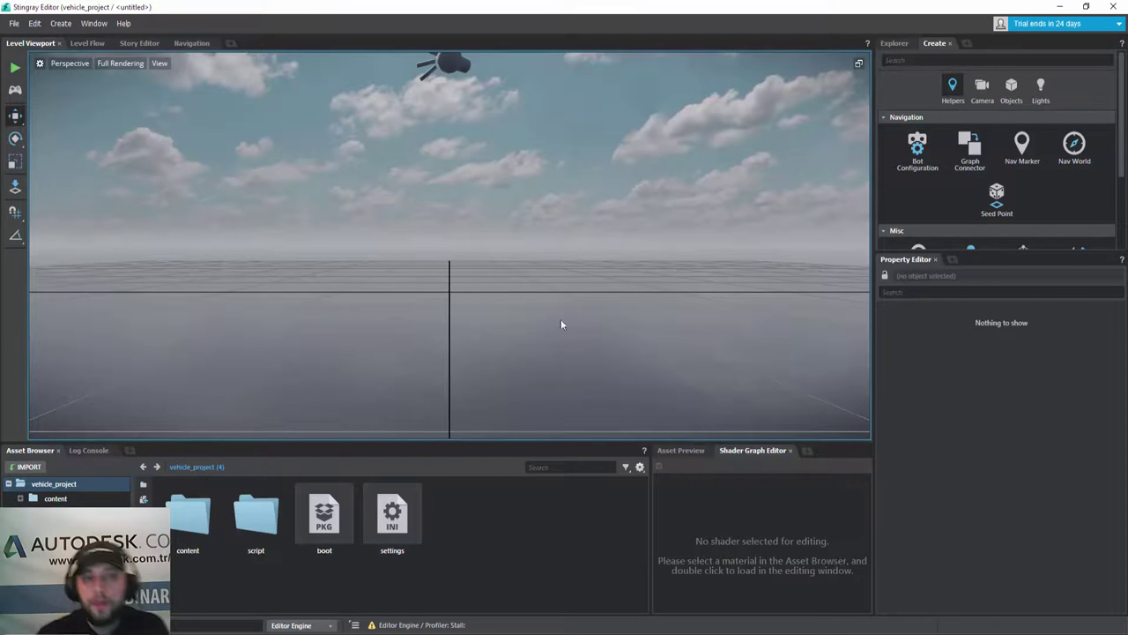
- Tilt the viewport view, then browse into content, models and 4wheel in the Asset Browser
{"action": "mouse_move", "coordinate": [497, 301]}
{"action": "right_mouse_down"}
{"action": "mouse_move", "coordinate": [459, 291]}
{"action": "mouse_move", "coordinate": [467, 317]}
{"action": "mouse_move", "coordinate": [481, 291]}
{"action": "right_mouse_up"}
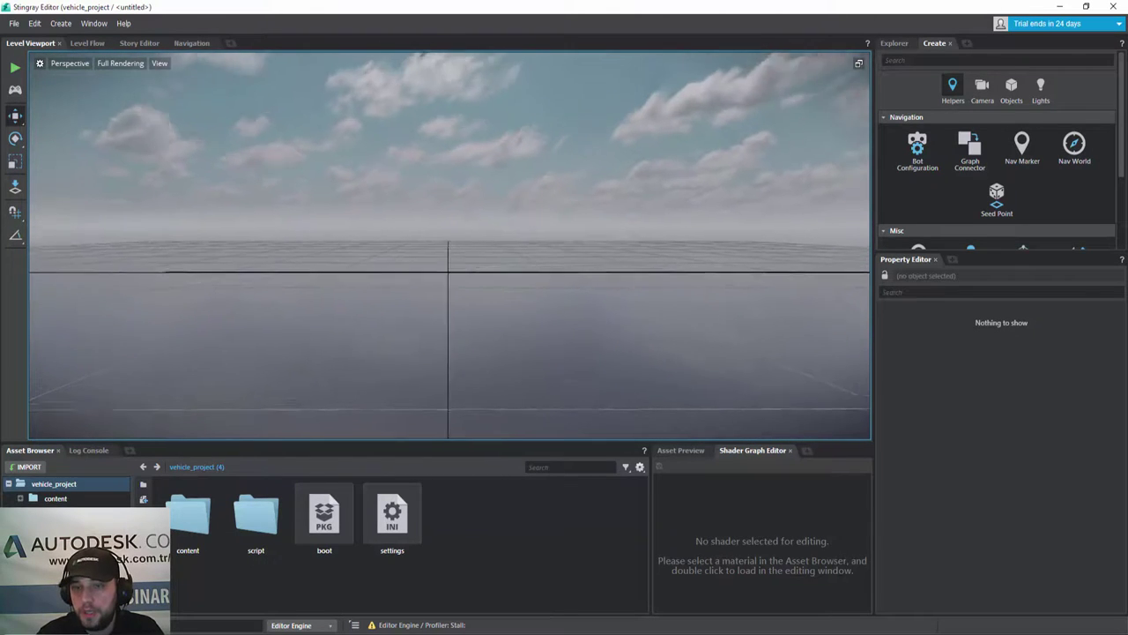
{"action": "right_click_drag", "start_coordinate": [481, 291], "coordinate": [496, 292]}
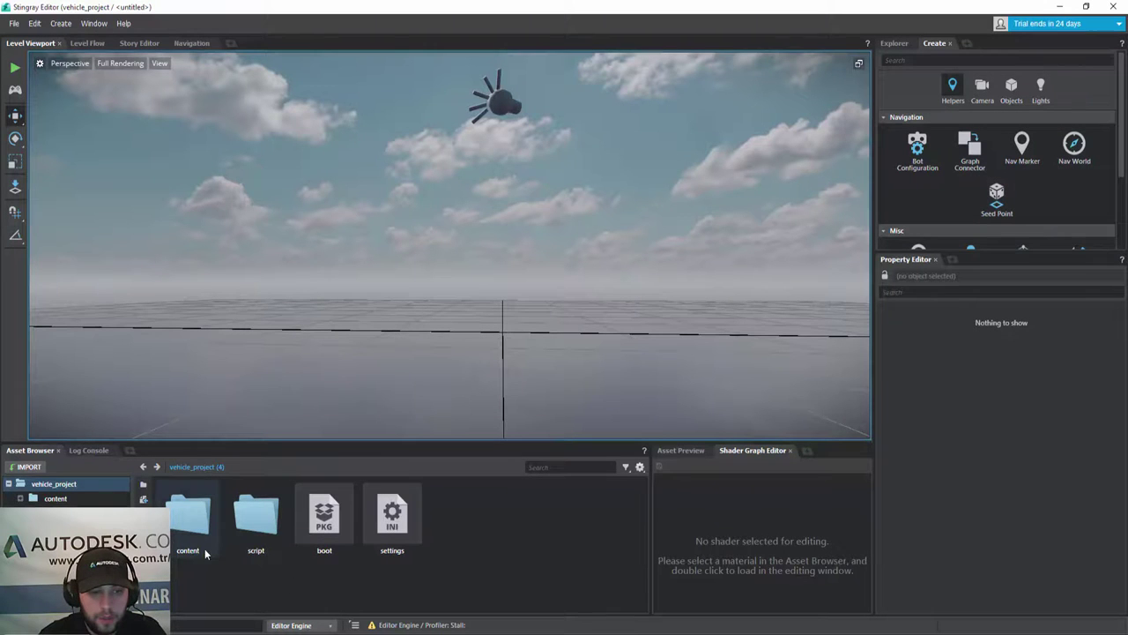
{"action": "double_click", "coordinate": [187, 525]}
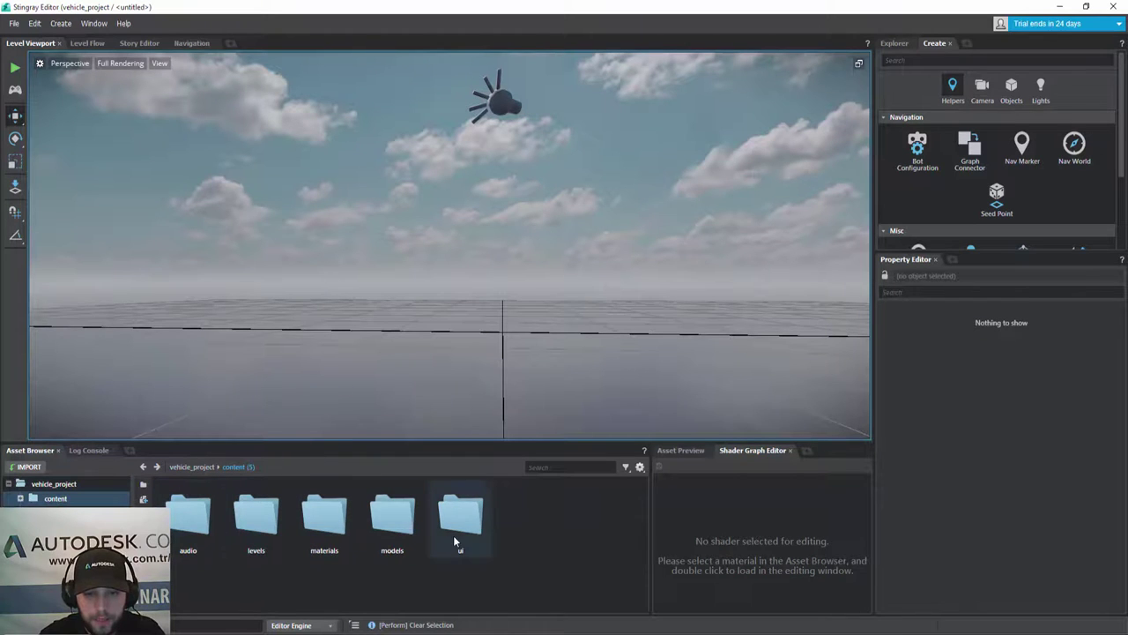
{"action": "double_click", "coordinate": [385, 536]}
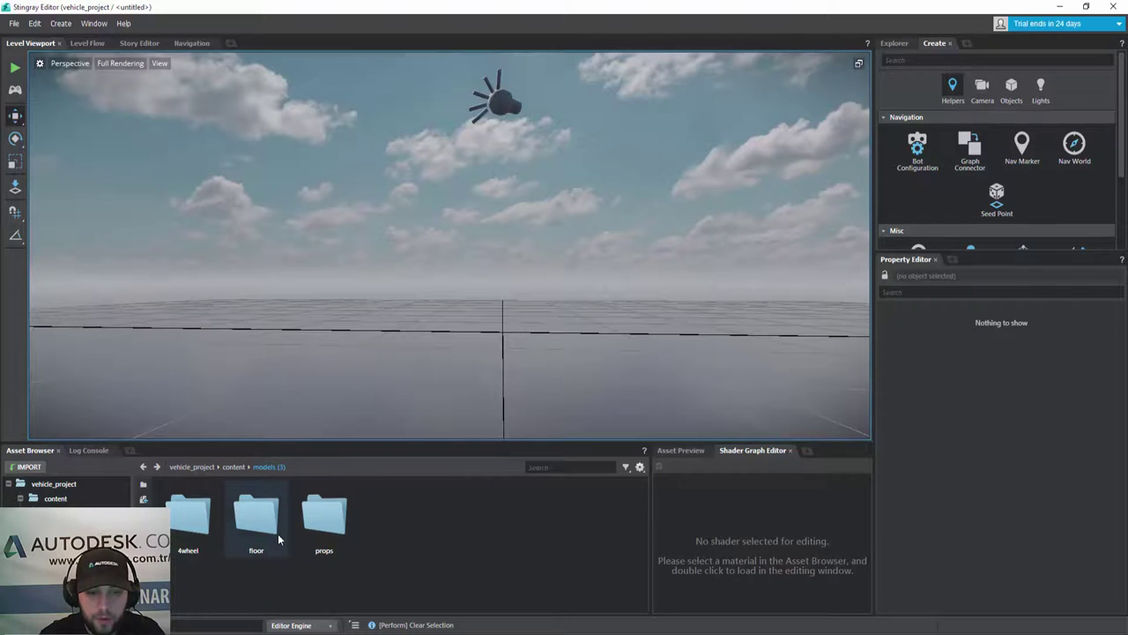
{"action": "double_click", "coordinate": [196, 528]}
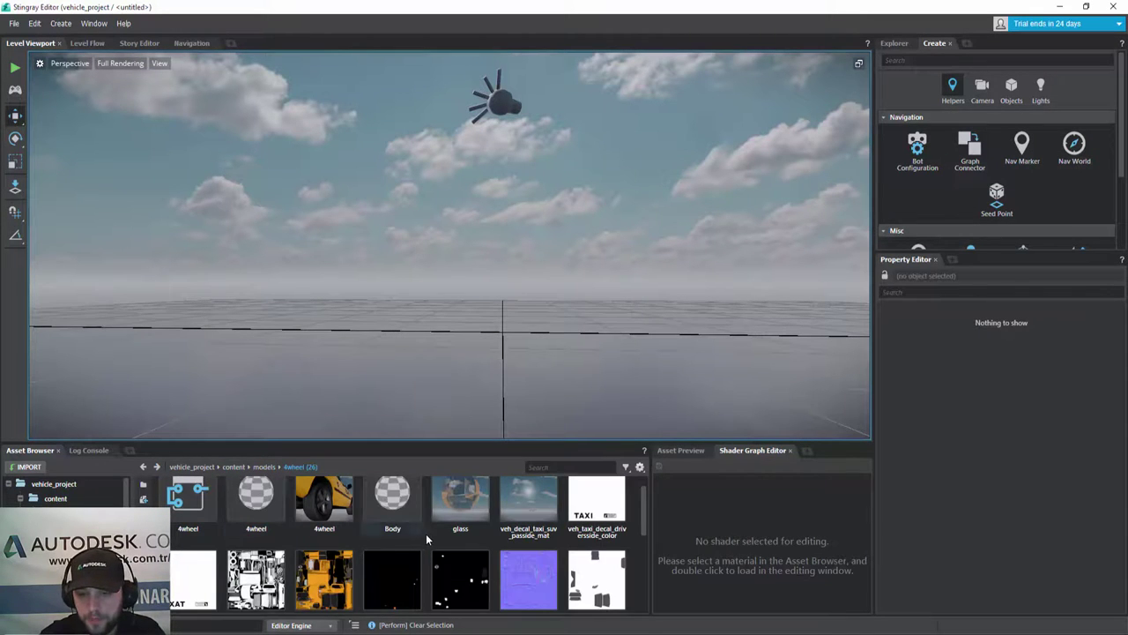
- Scroll to the 4wheel unit and open it in the Unit Editor
{"action": "scroll", "coordinate": [481, 534], "scroll_direction": "down", "scroll_amount": 2}
{"action": "scroll", "coordinate": [482, 534], "scroll_direction": "down", "scroll_amount": 1}
{"action": "scroll", "coordinate": [481, 534], "scroll_direction": "down", "scroll_amount": 2}
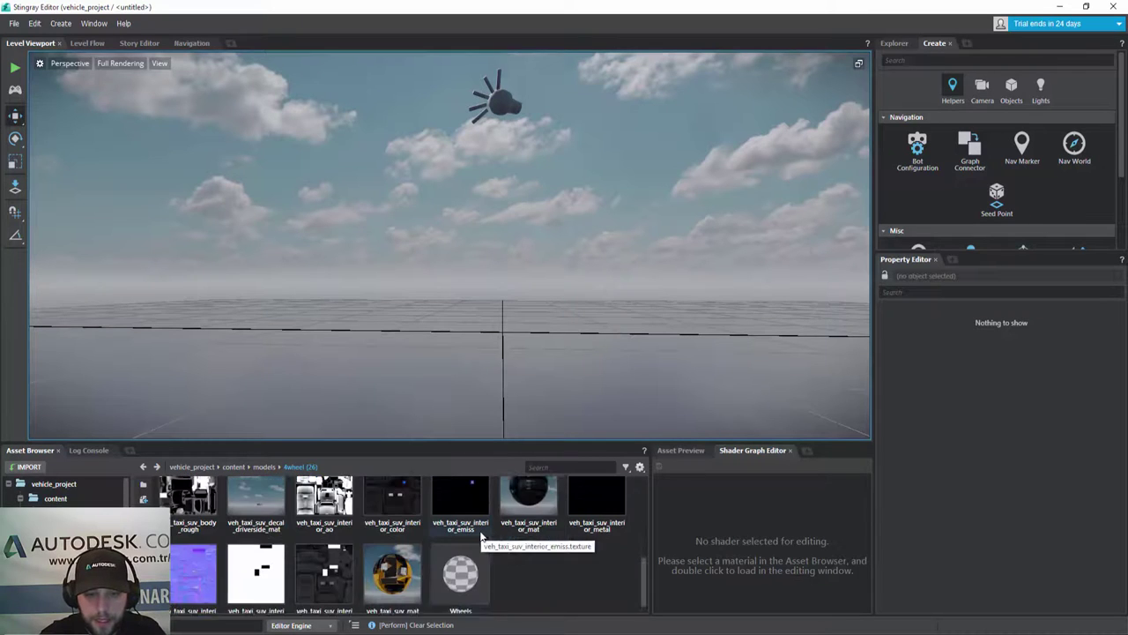
{"action": "scroll", "coordinate": [482, 534], "scroll_direction": "down", "scroll_amount": 1}
{"action": "scroll", "coordinate": [476, 533], "scroll_direction": "up", "scroll_amount": 5}
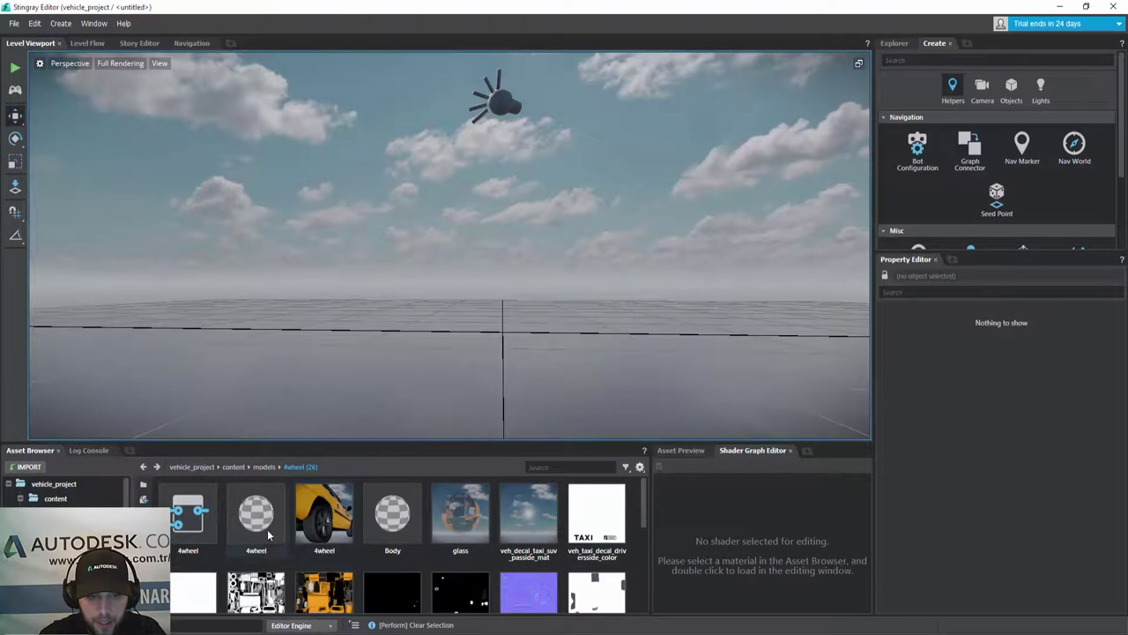
{"action": "double_click", "coordinate": [181, 533]}
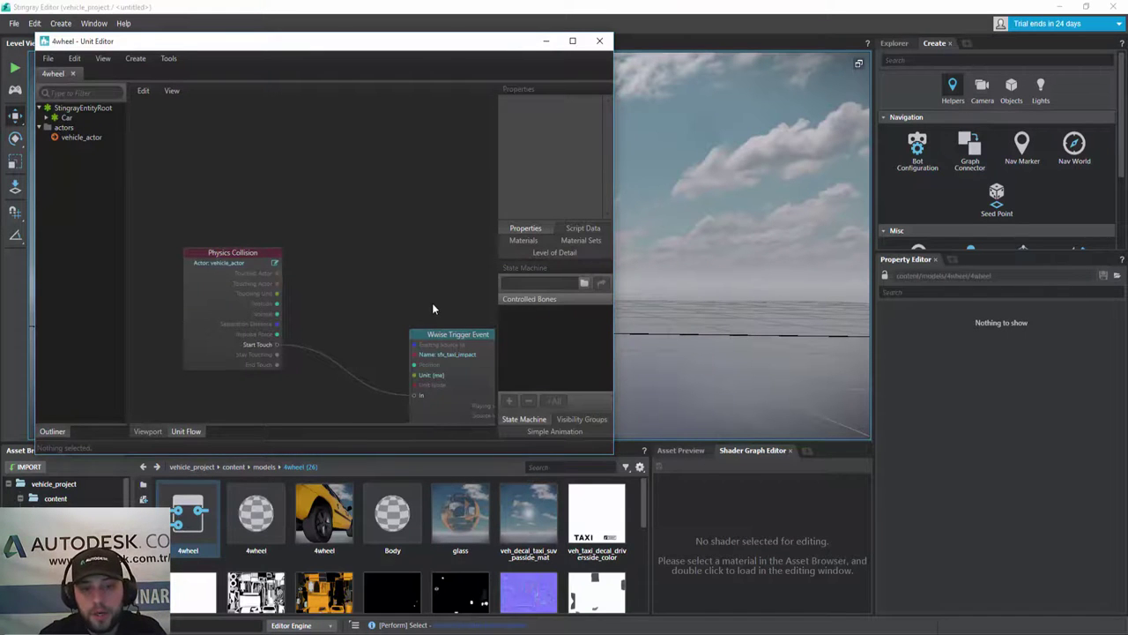
- Pan the unit flow graph and expand Car in the Outliner
{"action": "mouse_move", "coordinate": [456, 285]}
{"action": "middle_mouse_down"}
{"action": "mouse_move", "coordinate": [383, 161]}
{"action": "mouse_move", "coordinate": [401, 225]}
{"action": "middle_mouse_up"}
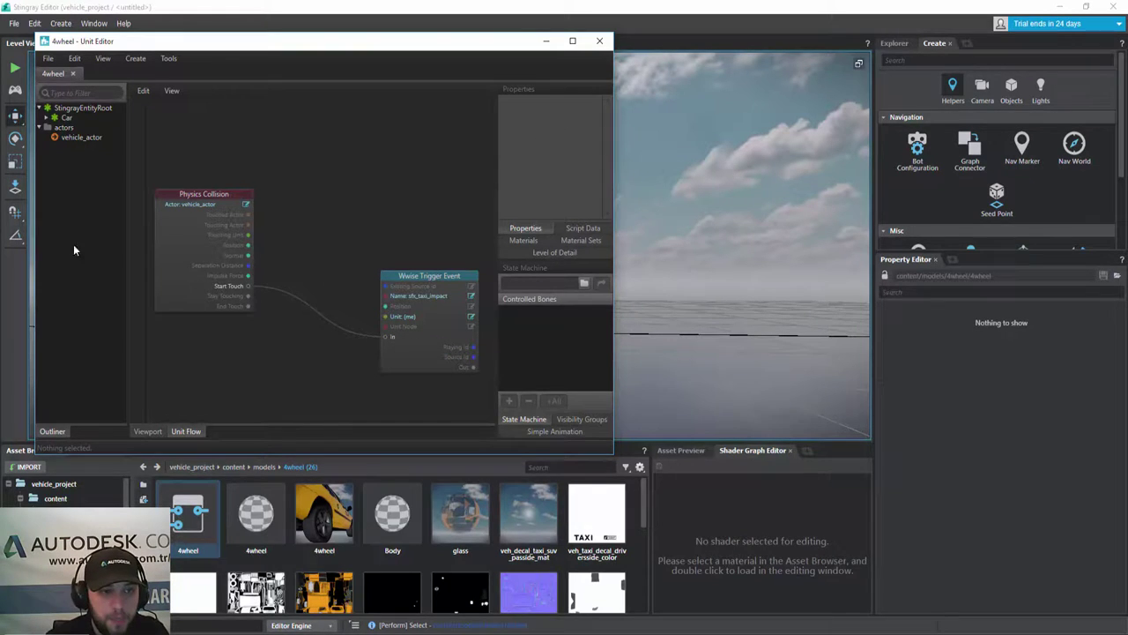
{"action": "left_click", "coordinate": [71, 117]}
{"action": "left_click", "coordinate": [46, 120]}
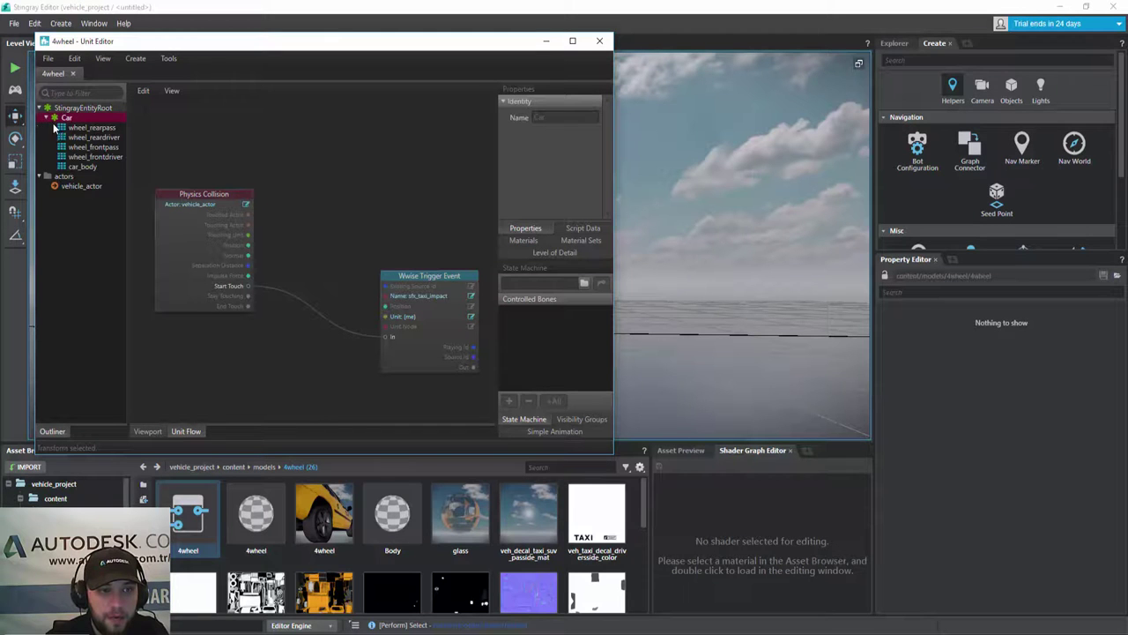
- Select wheel_rearpass, wheel_reardriver, wheel_frontpass, wheel_frontdriver and car_body, then close the Unit Editor
{"action": "left_click", "coordinate": [90, 128]}
{"action": "left_click", "coordinate": [88, 137]}
{"action": "left_click", "coordinate": [86, 147]}
{"action": "left_click", "coordinate": [86, 157]}
{"action": "left_click", "coordinate": [88, 167]}
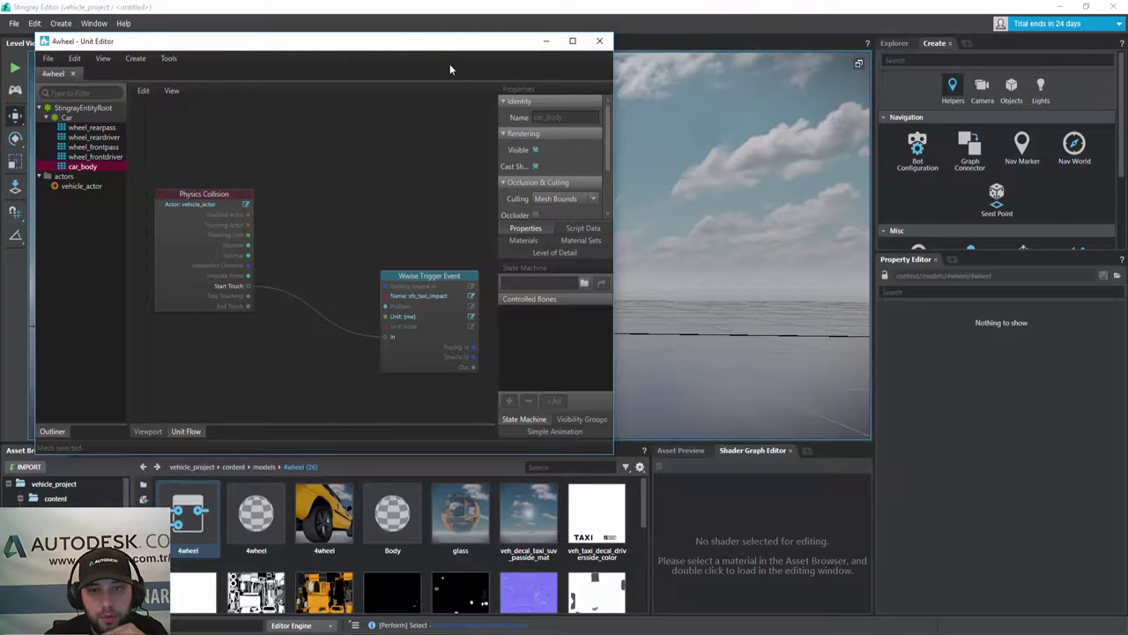
{"action": "left_click", "coordinate": [599, 40]}
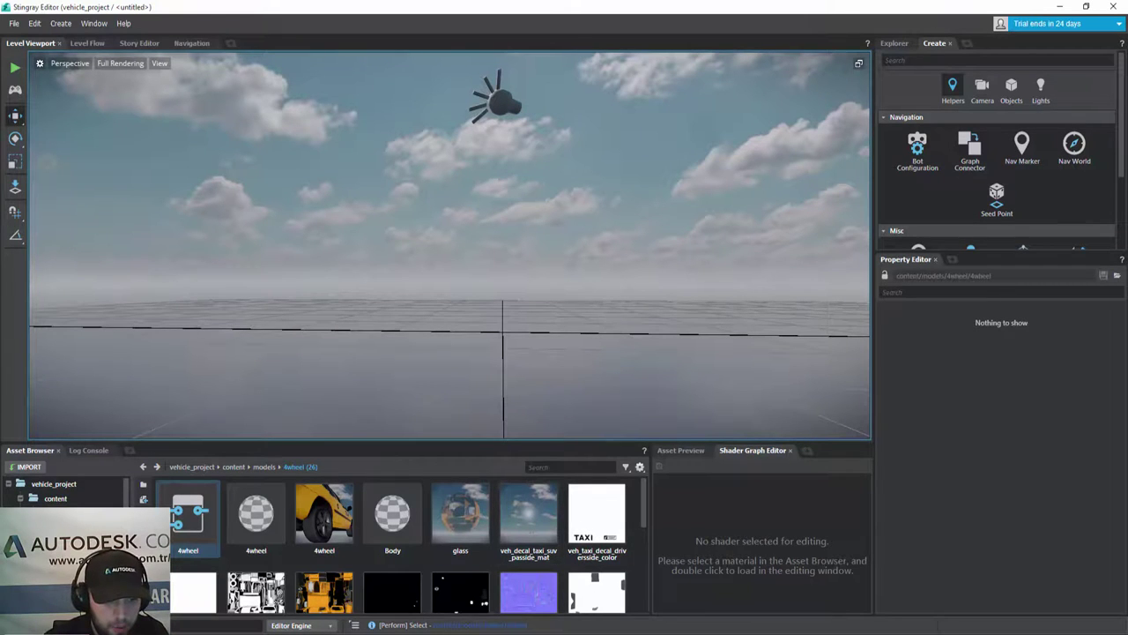
- Browse the floor models folder and the project's lua scripts folder
{"action": "scroll", "coordinate": [66, 492], "scroll_direction": "down", "scroll_amount": 1}
{"action": "left_click", "coordinate": [75, 547]}
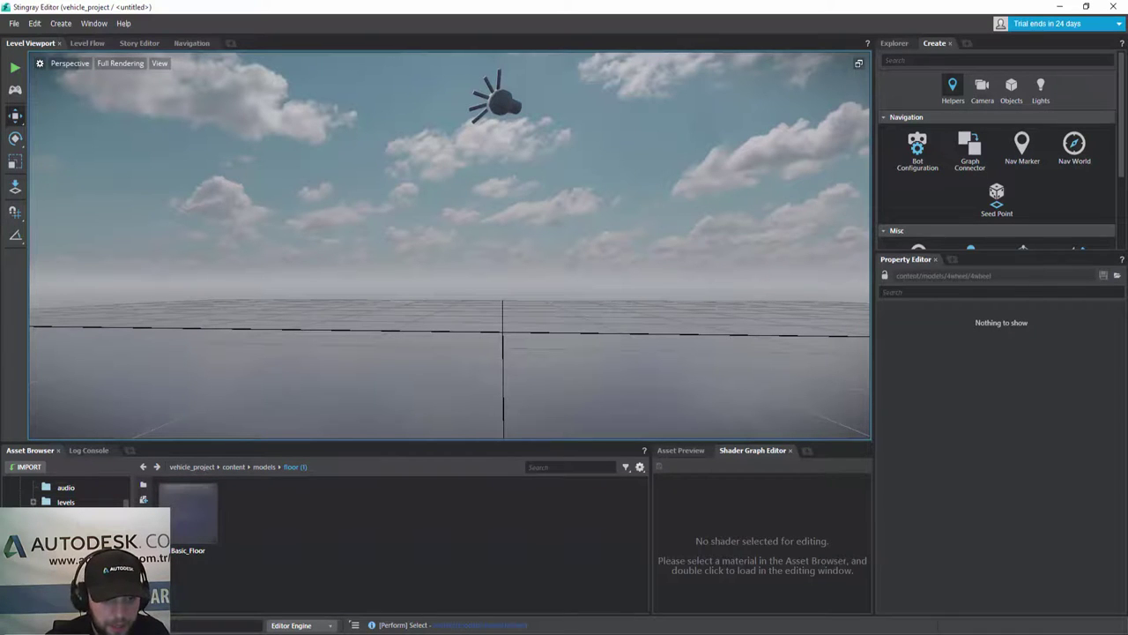
{"action": "left_click", "coordinate": [70, 564]}
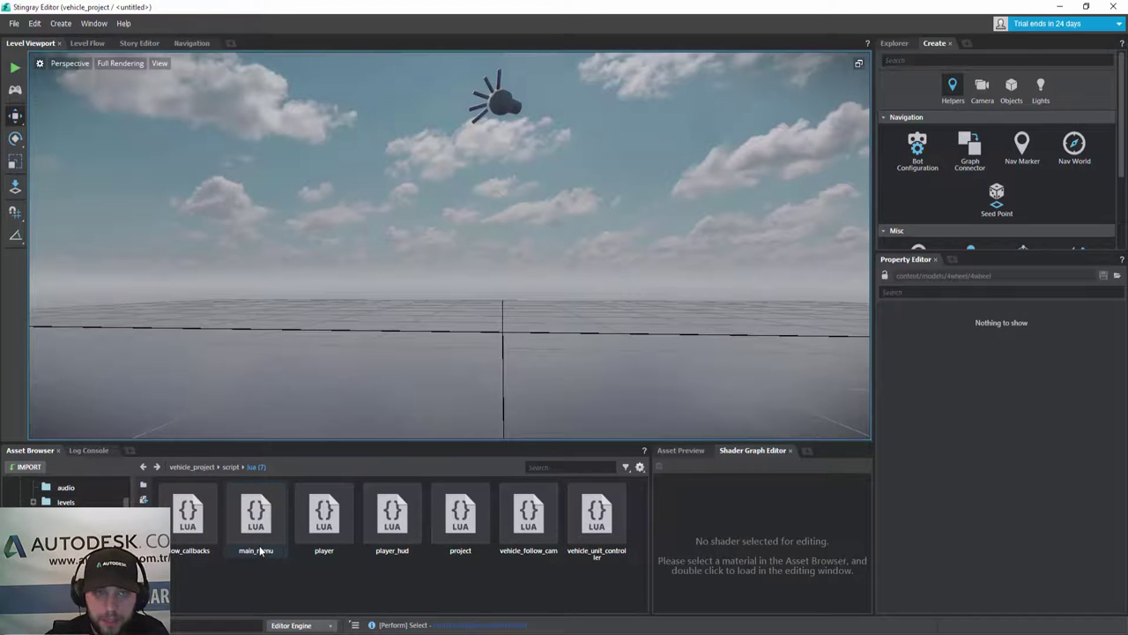
- Open the content/levels/vehicle level via File > Open Level
{"action": "left_click", "coordinate": [14, 23]}
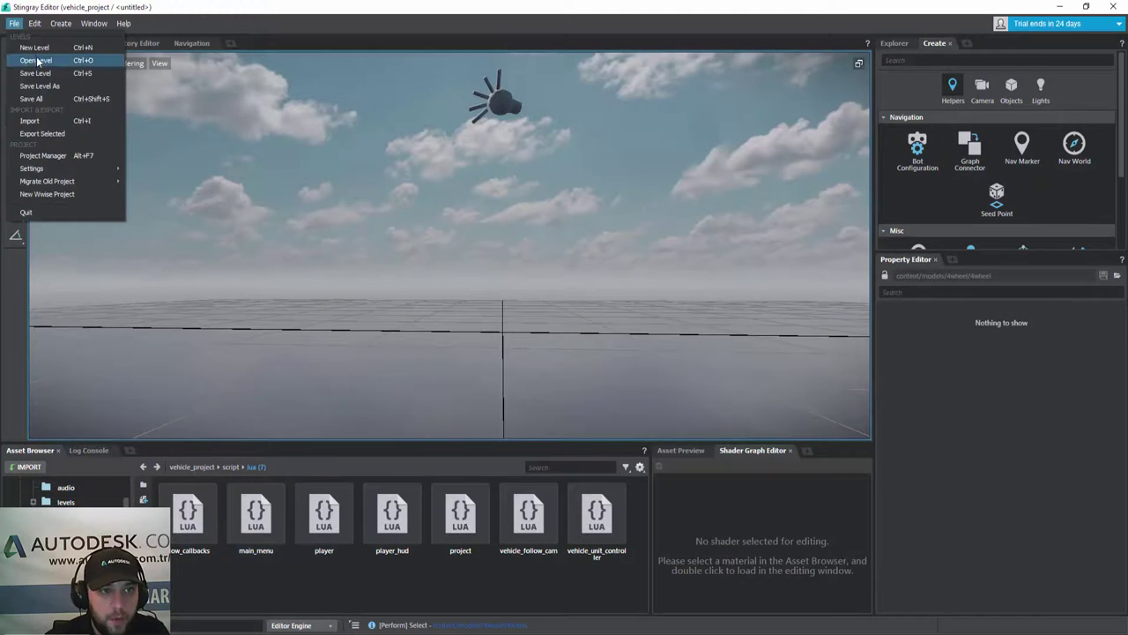
{"action": "left_click", "coordinate": [36, 61]}
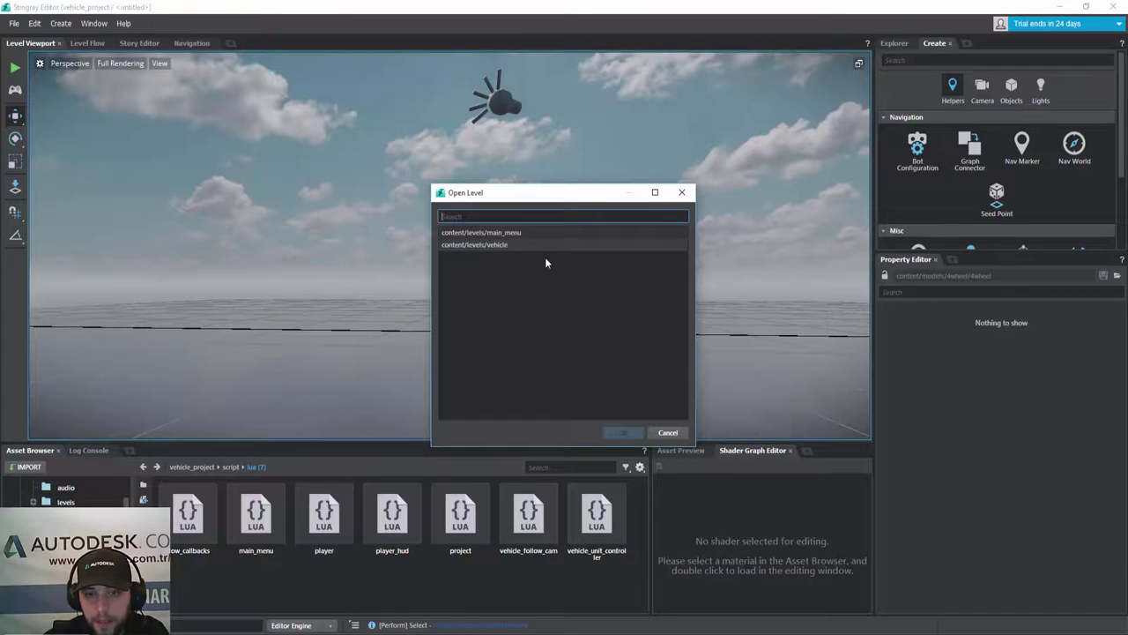
{"action": "double_click", "coordinate": [499, 244]}
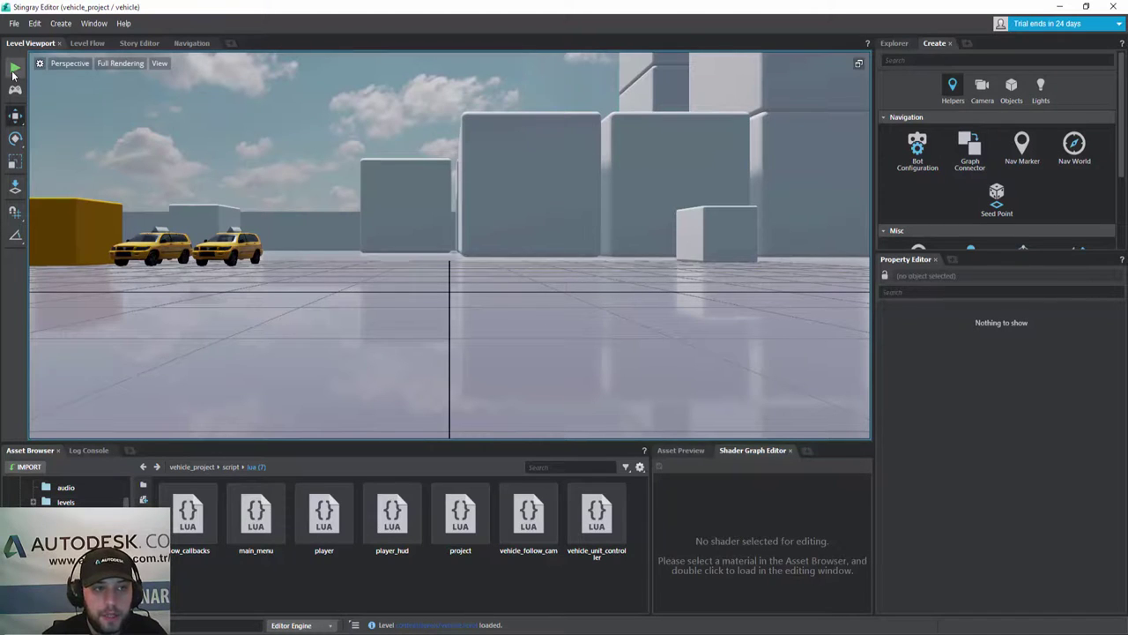
{"action": "key", "text": "F8"}
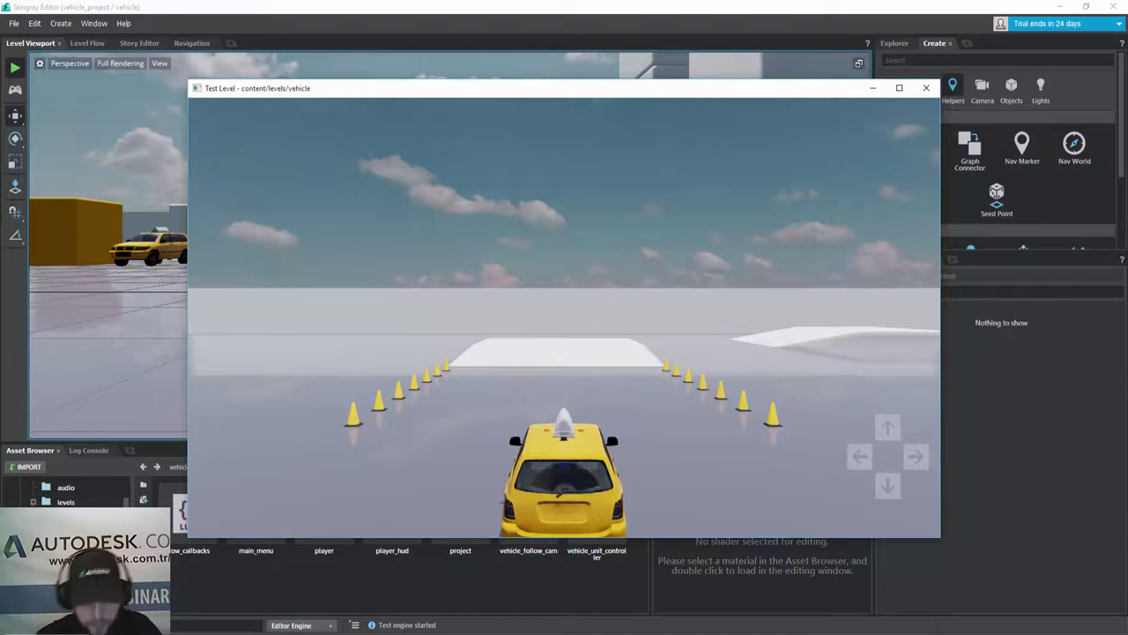
{"action": "key", "text": "Escape"}
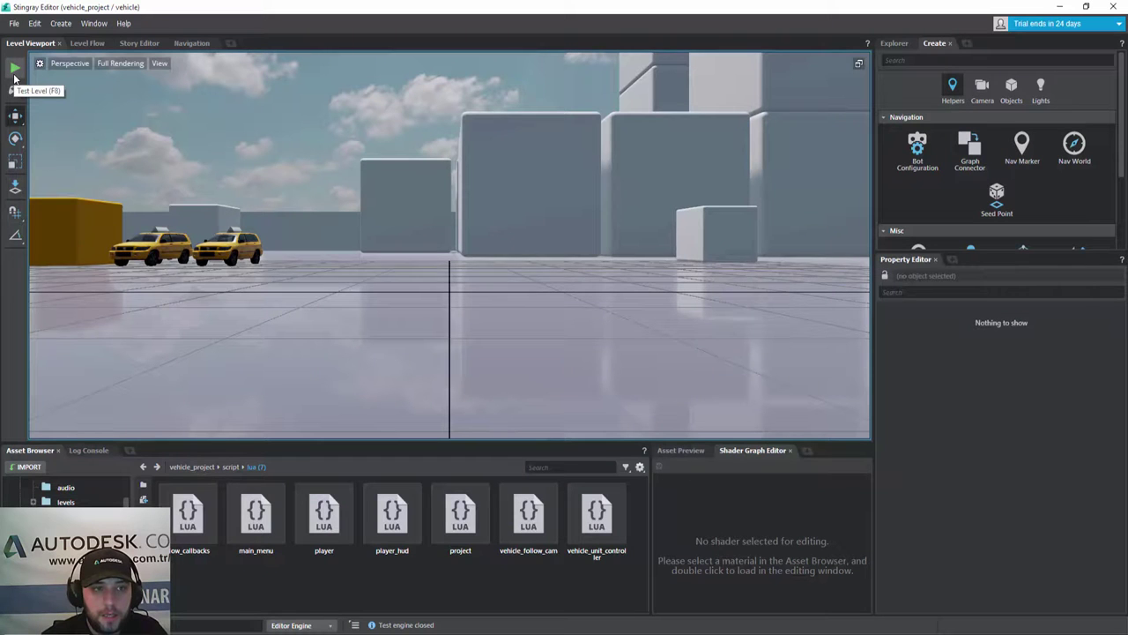
- Launch vehicle_project in its own game window and hit START on the main menu
{"action": "left_click", "coordinate": [14, 94]}
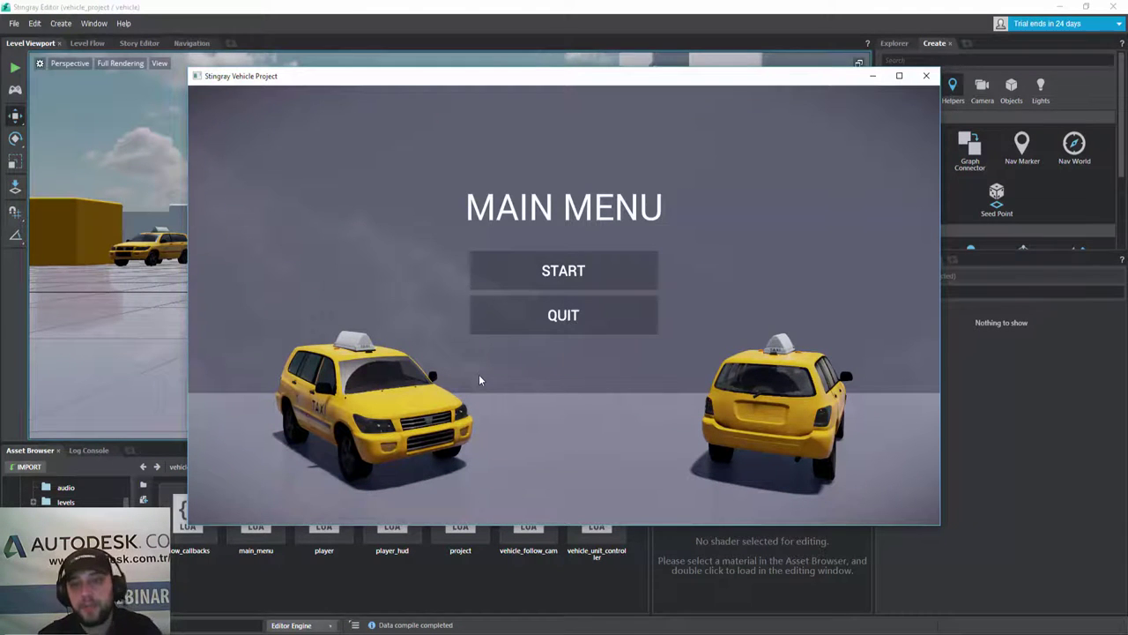
{"action": "left_click", "coordinate": [596, 271]}
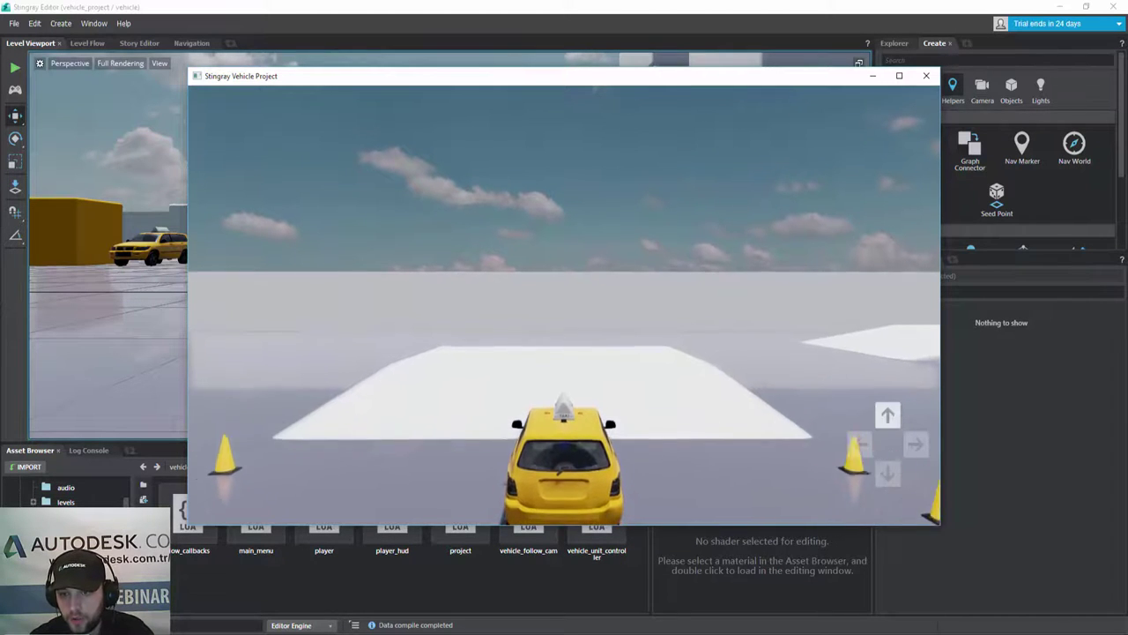
- Drive the taxi over the ramp, across the yellow pad and along the long wall
{"action": "key", "text": "Right"}
{"action": "key", "text": "Up"}
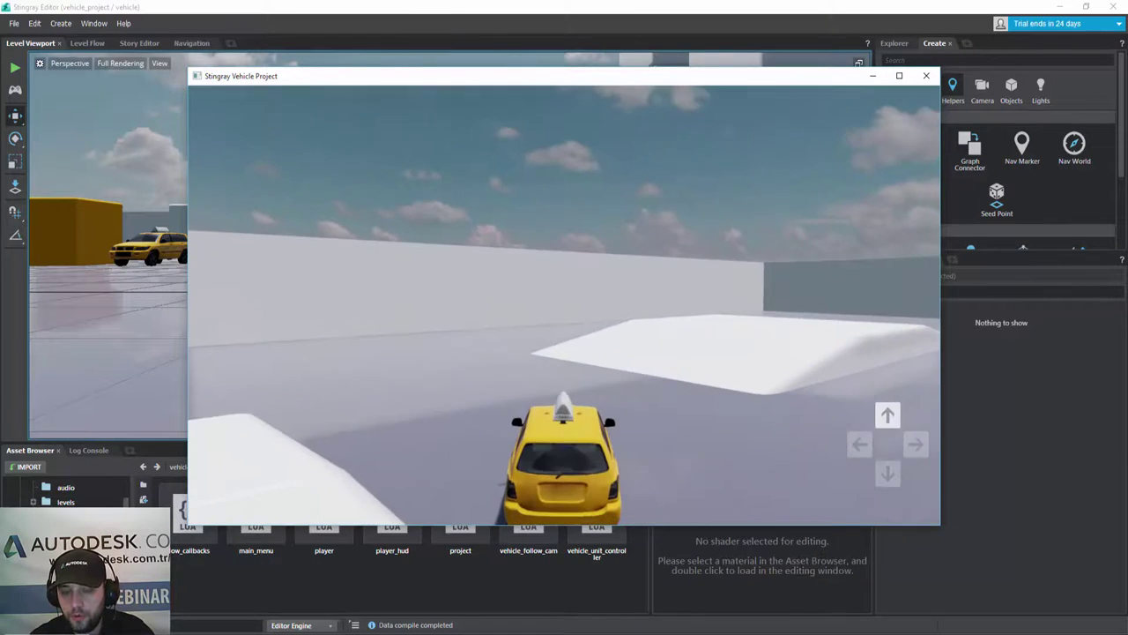
{"action": "key", "text": "Right"}
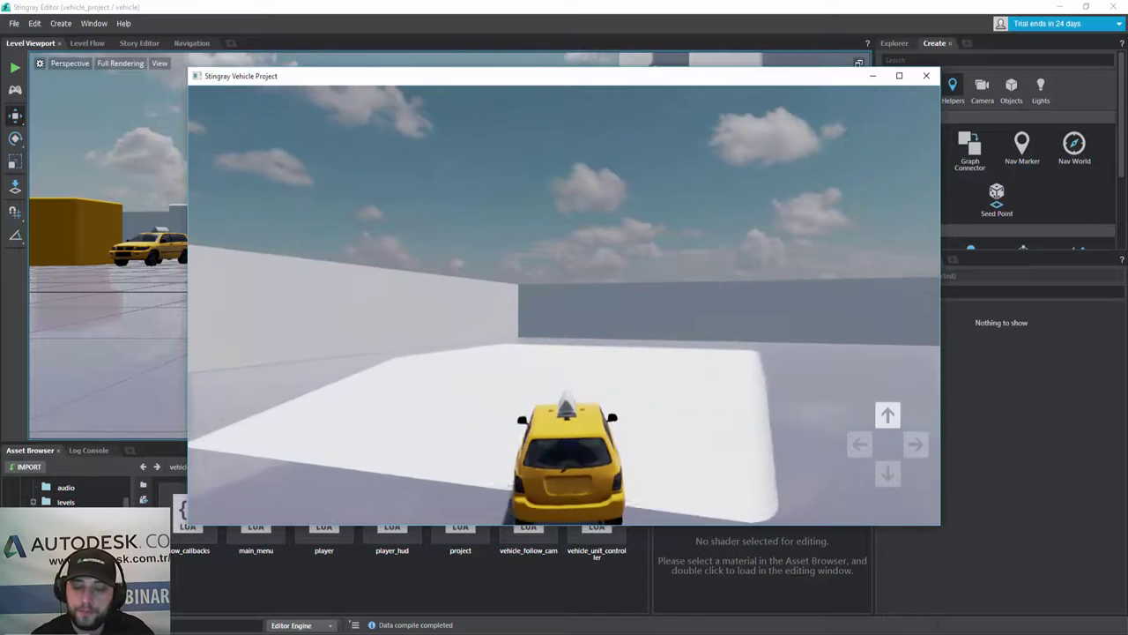
{"action": "key", "text": "Right"}
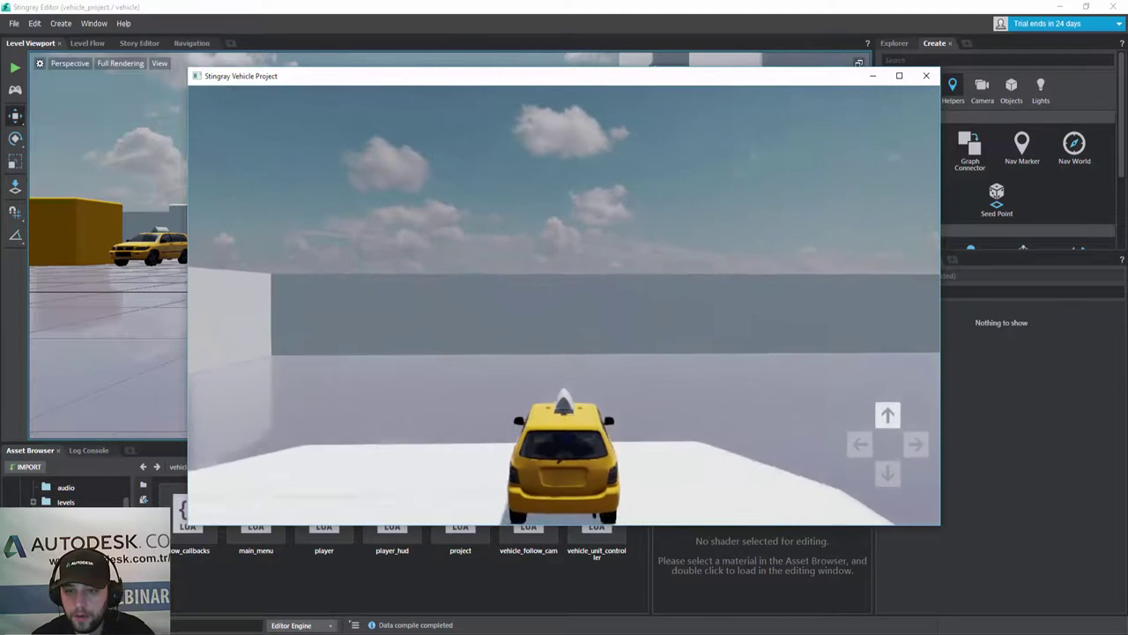
{"action": "key", "text": "Right"}
{"action": "key", "text": "Right"}
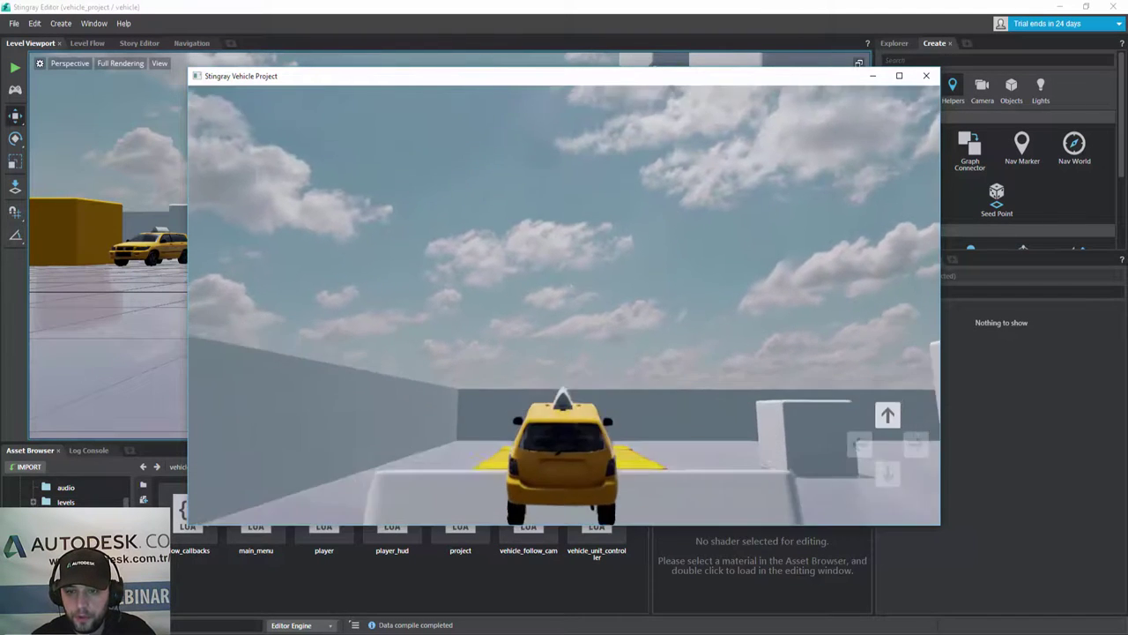
{"action": "key", "text": "Left"}
{"action": "key", "text": "Left"}
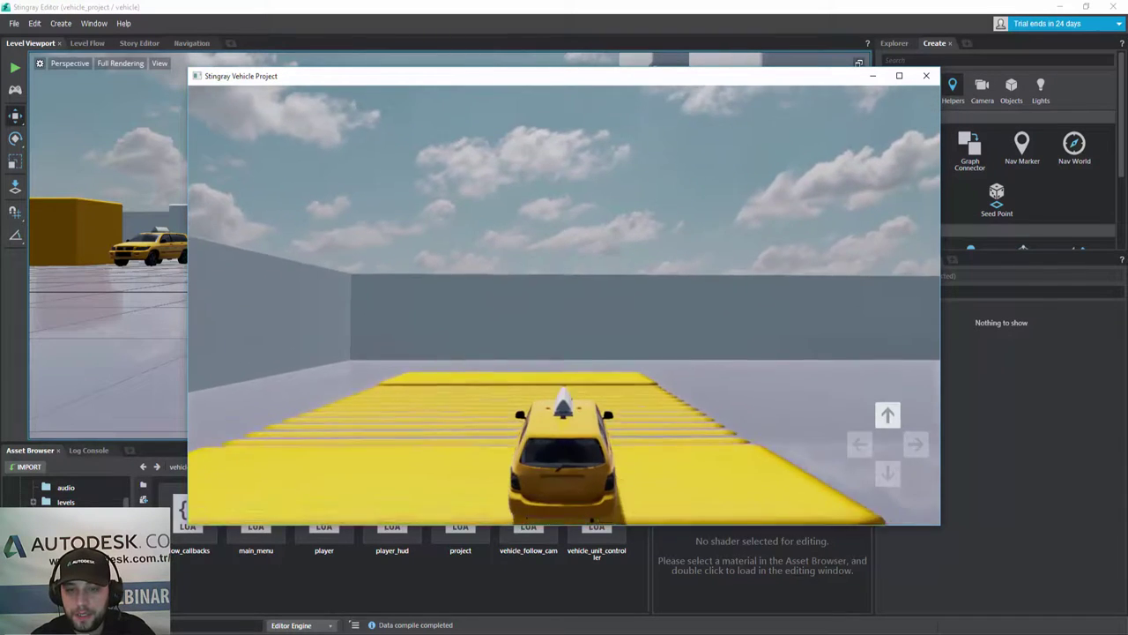
{"action": "key", "text": "Right"}
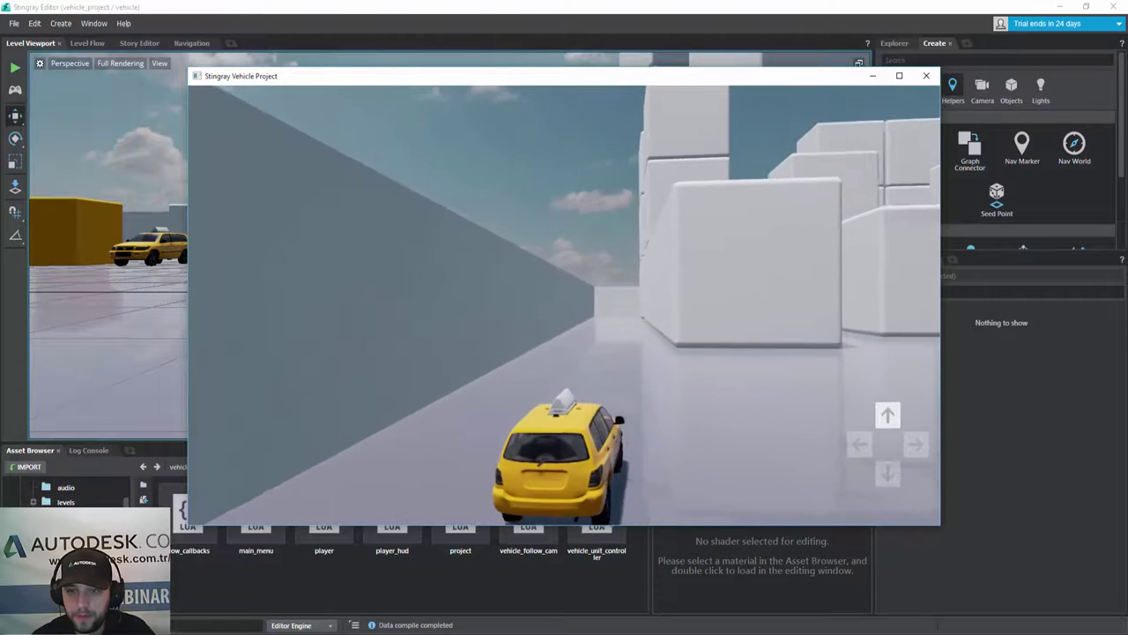
{"action": "key", "text": "Left"}
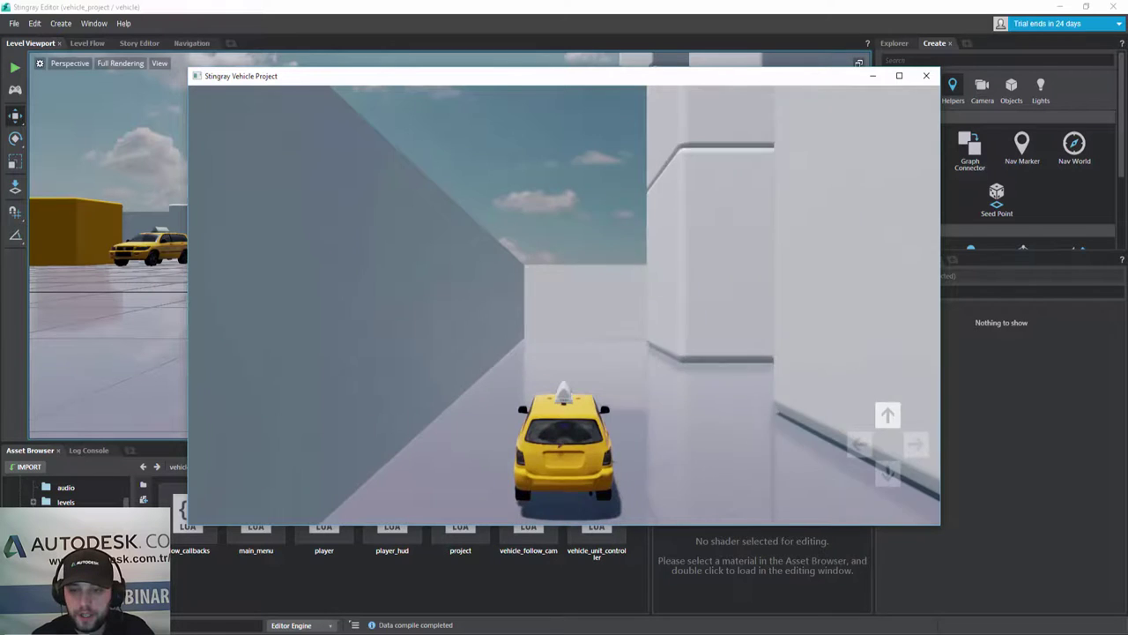
{"action": "key", "text": "Right"}
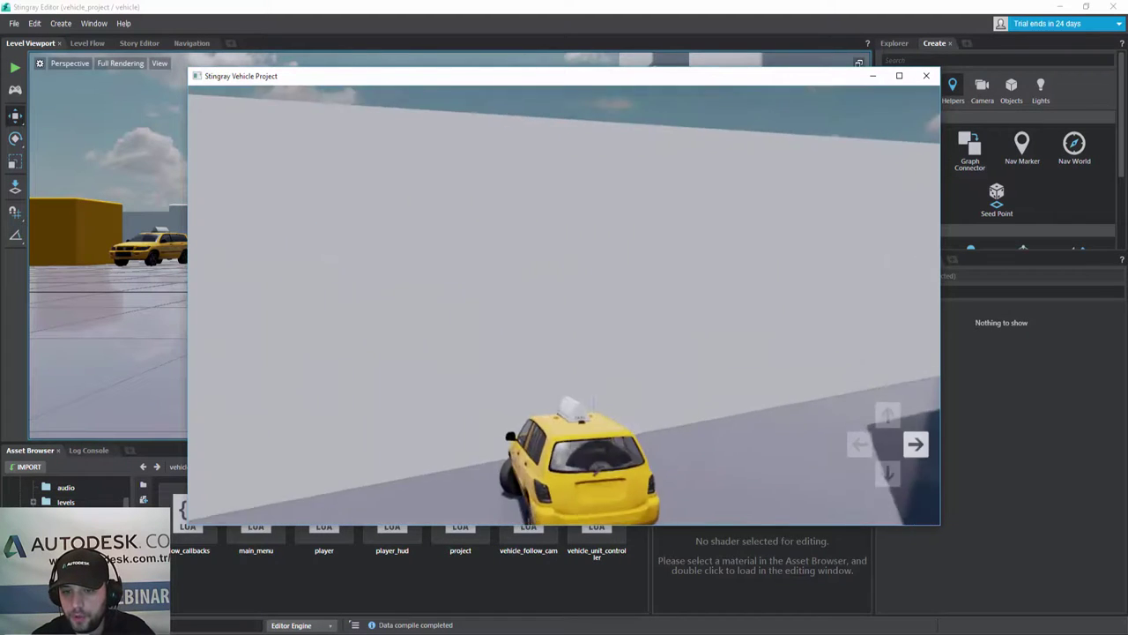
{"action": "key", "text": "Left"}
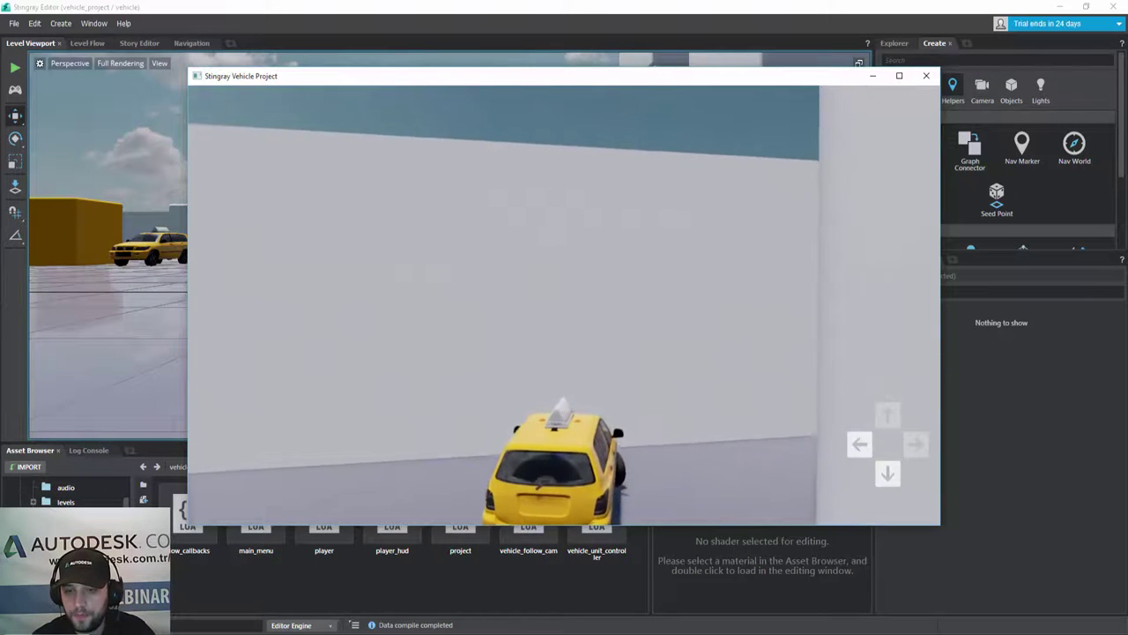
{"action": "key", "text": "Up"}
{"action": "key", "text": "Right"}
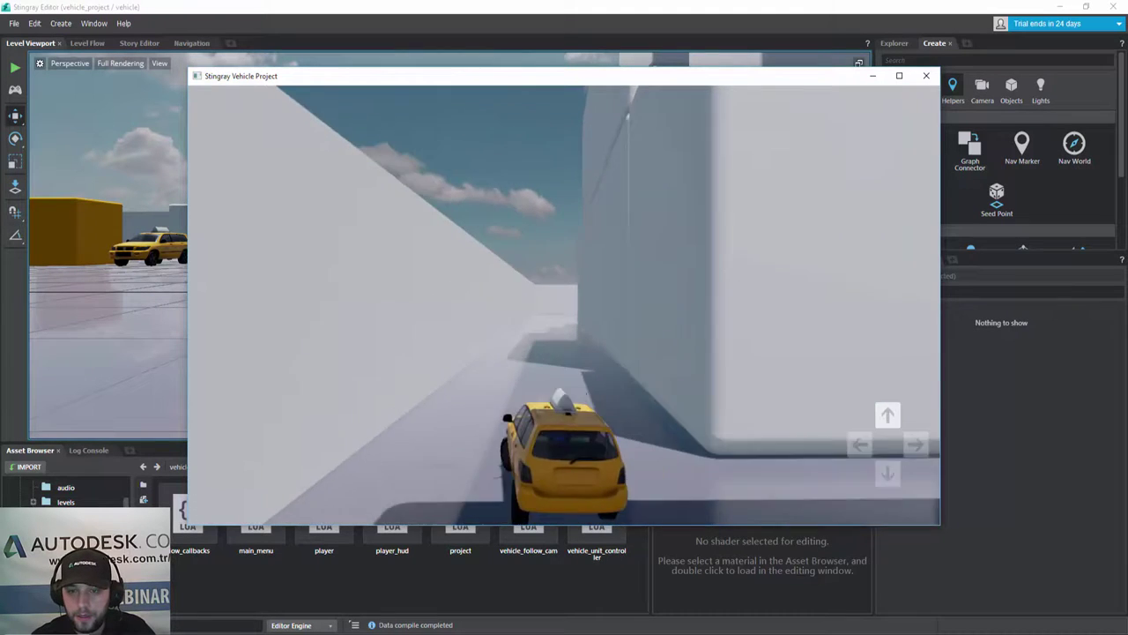
{"action": "key", "text": "Right"}
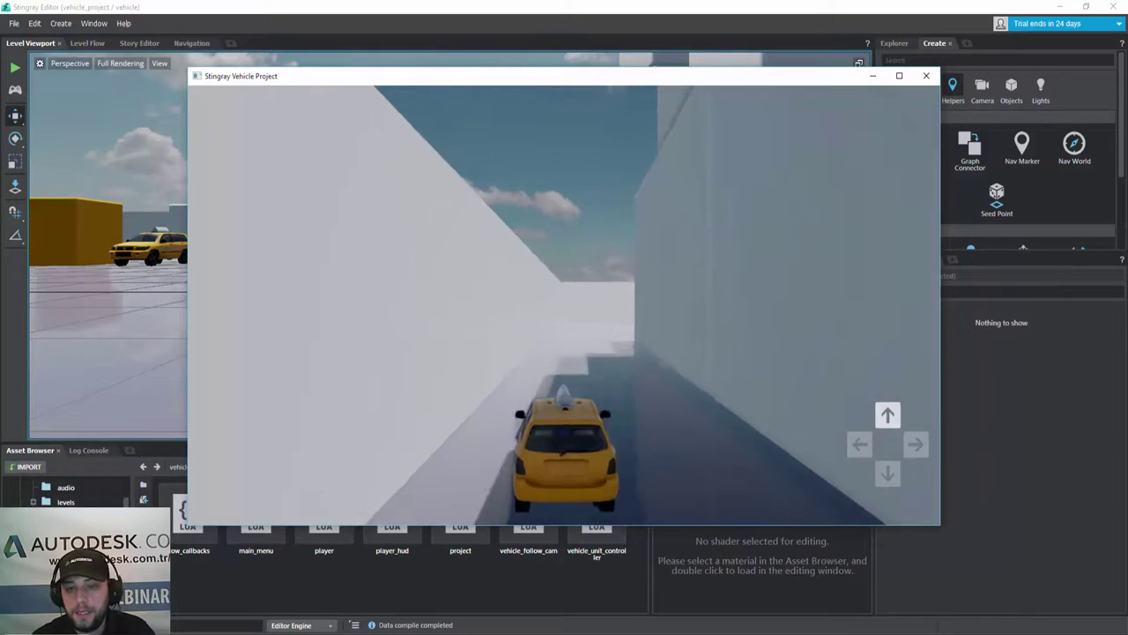
- Drive through the open area and cones, reverse from the parked taxis, then head for the yellow ramp
{"action": "key", "text": "Right"}
{"action": "key", "text": "Right"}
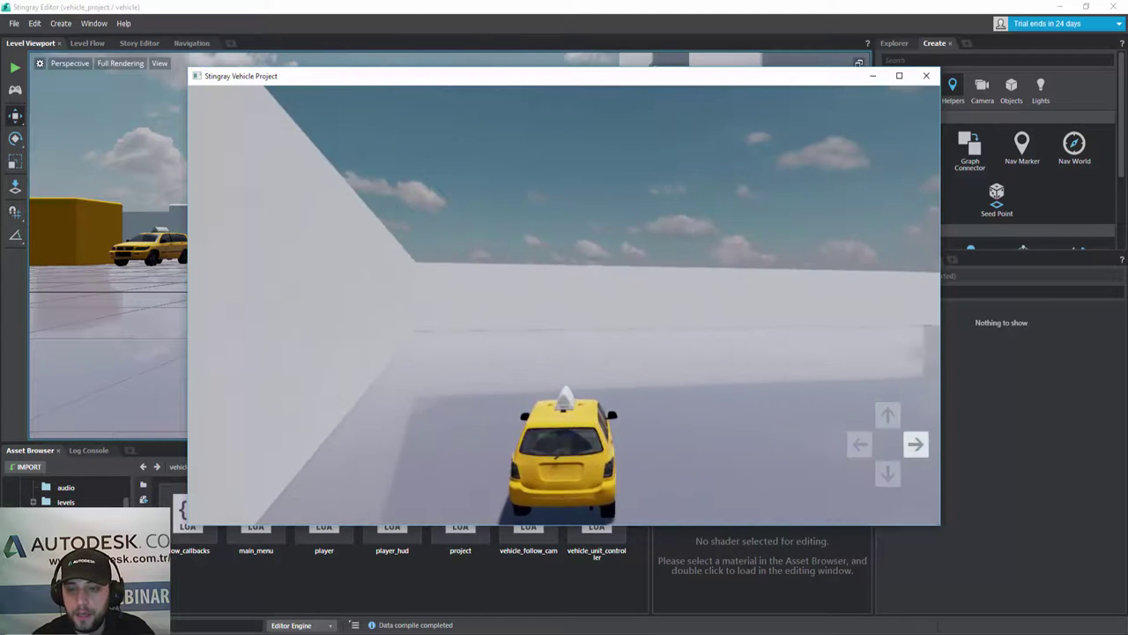
{"action": "key", "text": "Up"}
{"action": "key", "text": "Right"}
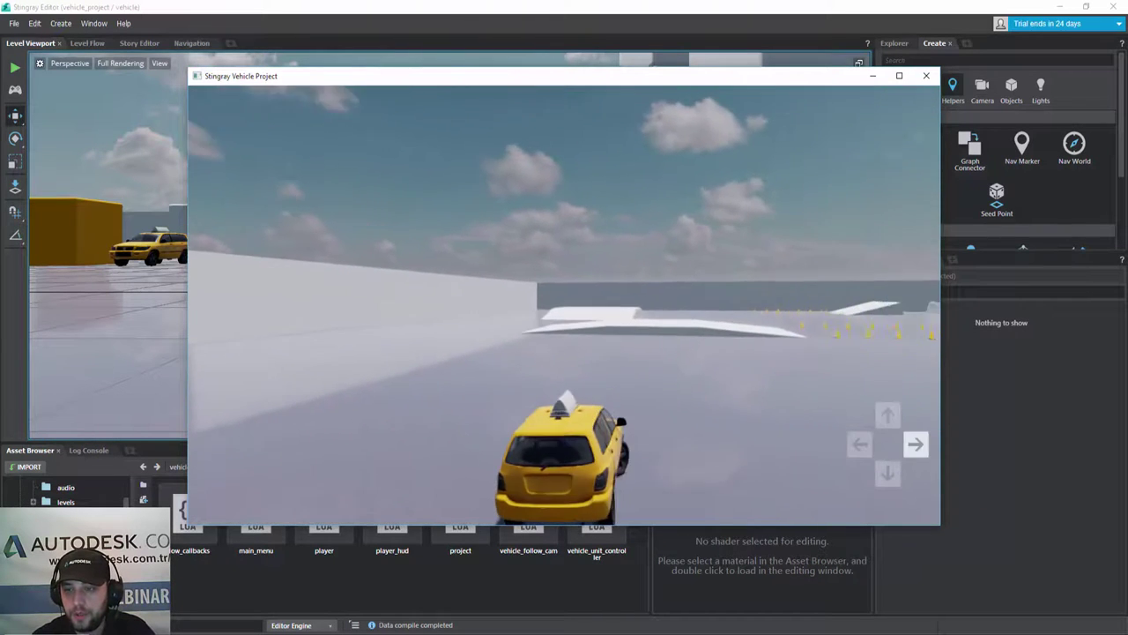
{"action": "key", "text": "Up"}
{"action": "key", "text": "Up"}
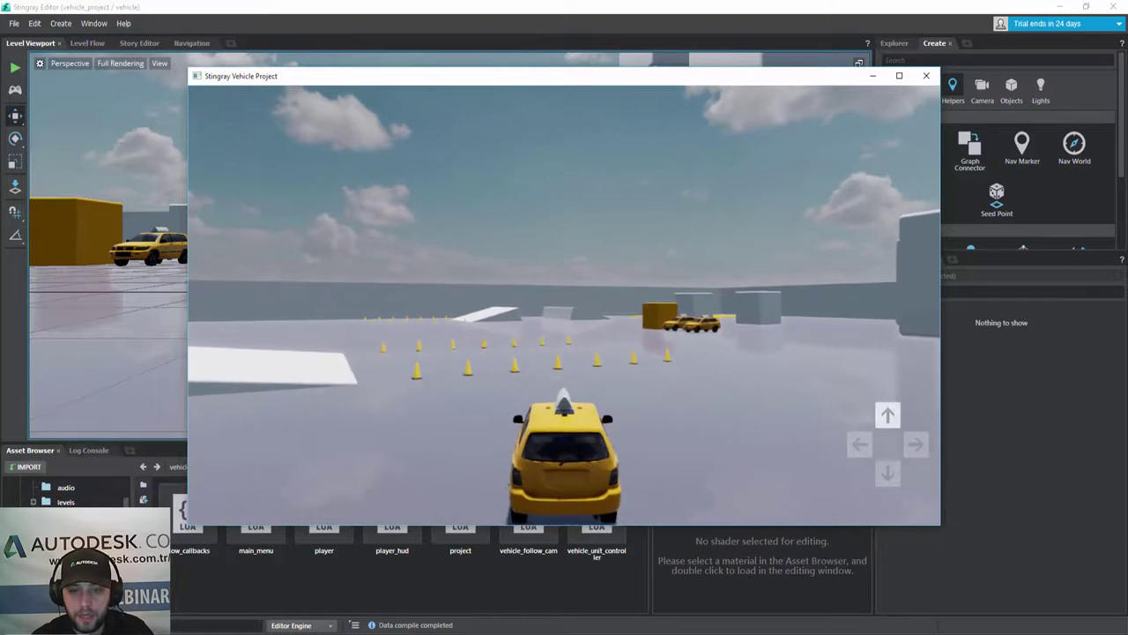
{"action": "key", "text": "Left"}
{"action": "key", "text": "Left"}
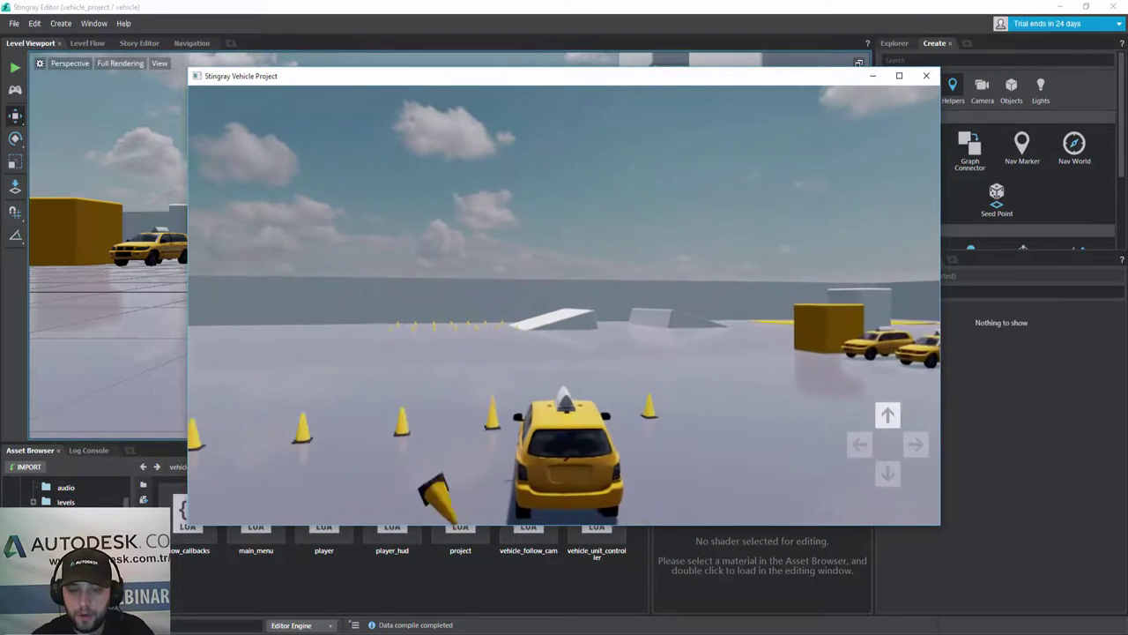
{"action": "key", "text": "Left"}
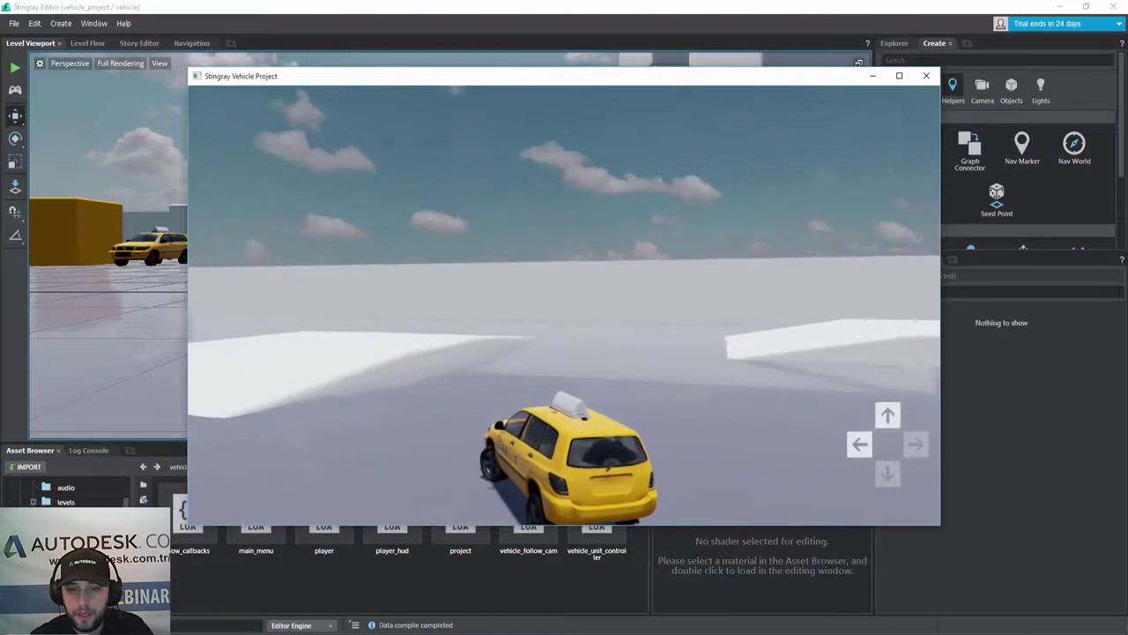
{"action": "key", "text": "Up"}
{"action": "key", "text": "Left"}
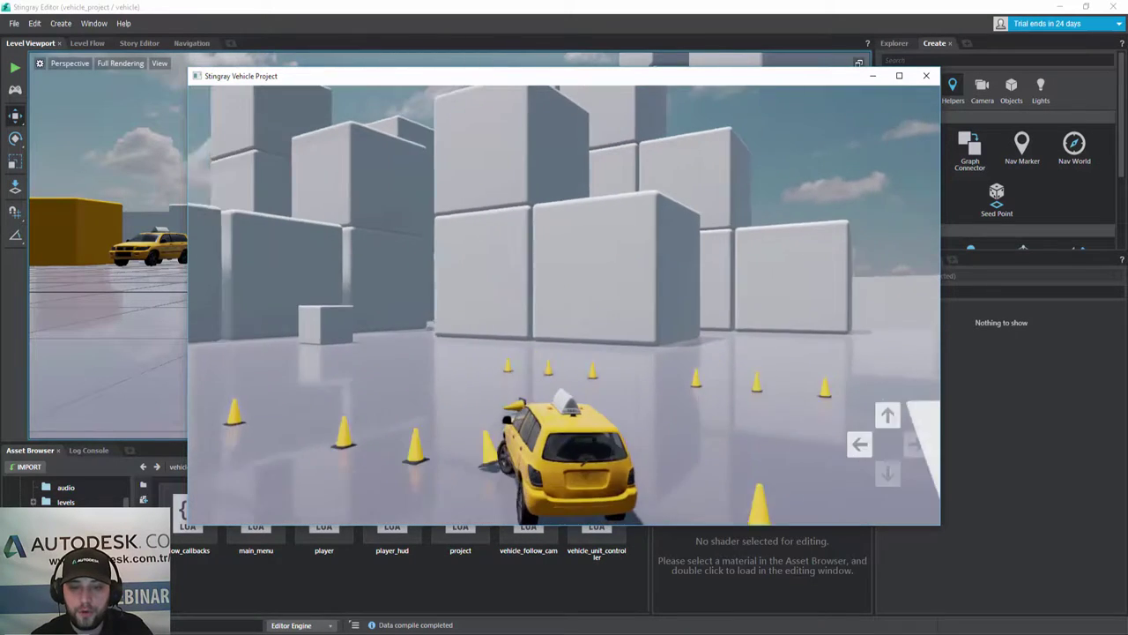
{"action": "key", "text": "Up"}
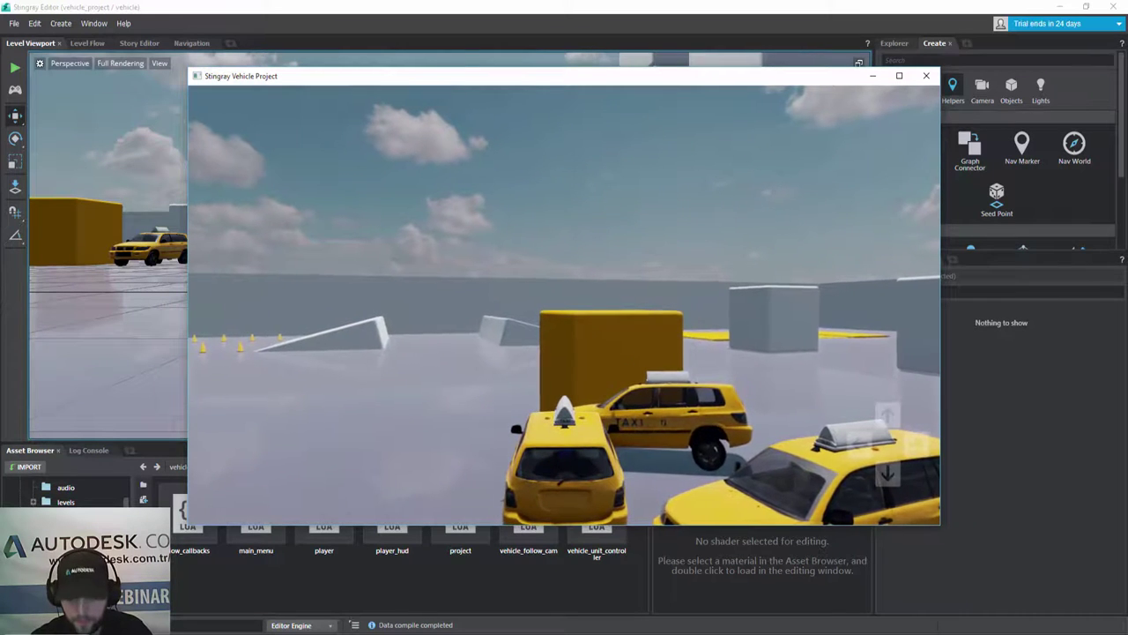
{"action": "key", "text": "Down"}
{"action": "key", "text": "Left"}
{"action": "key", "text": "Down"}
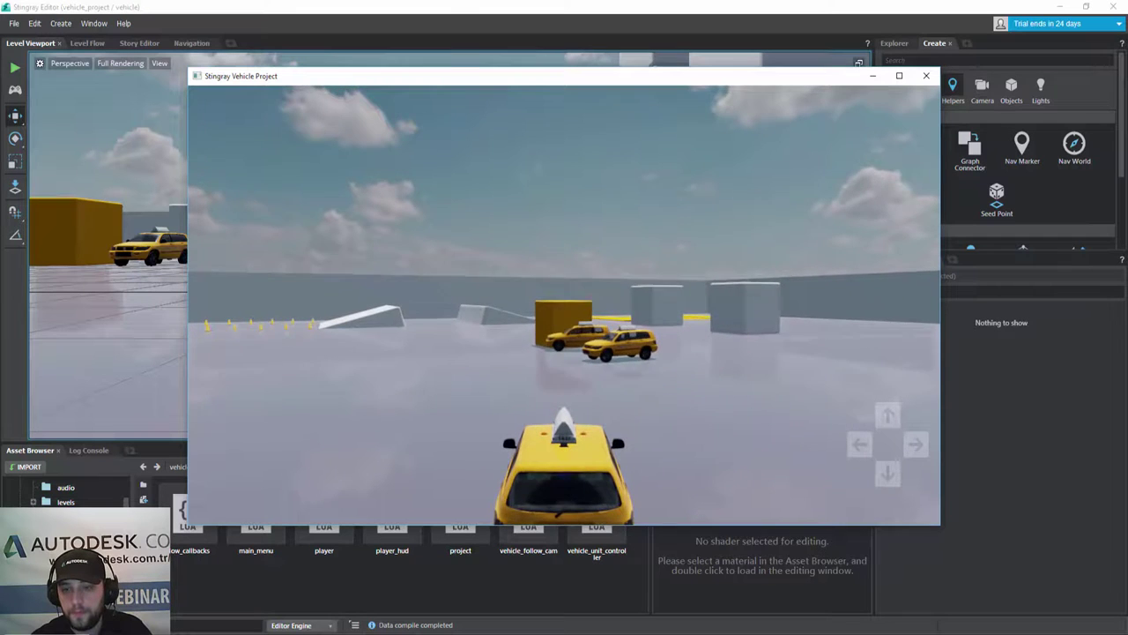
{"action": "key", "text": "Up"}
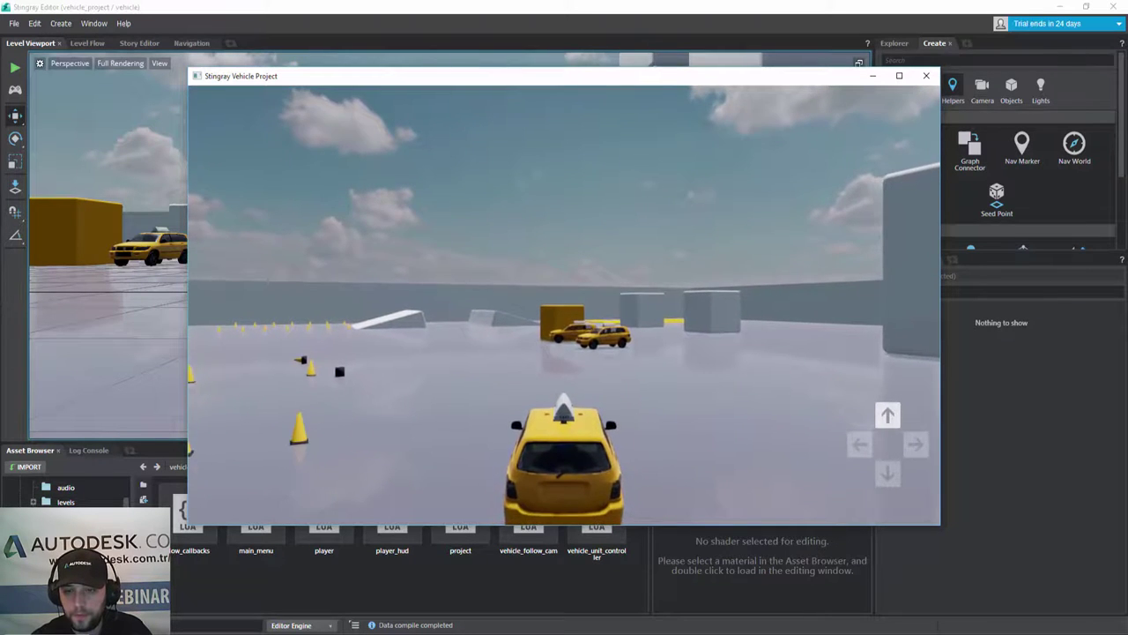
{"action": "key", "text": "Right"}
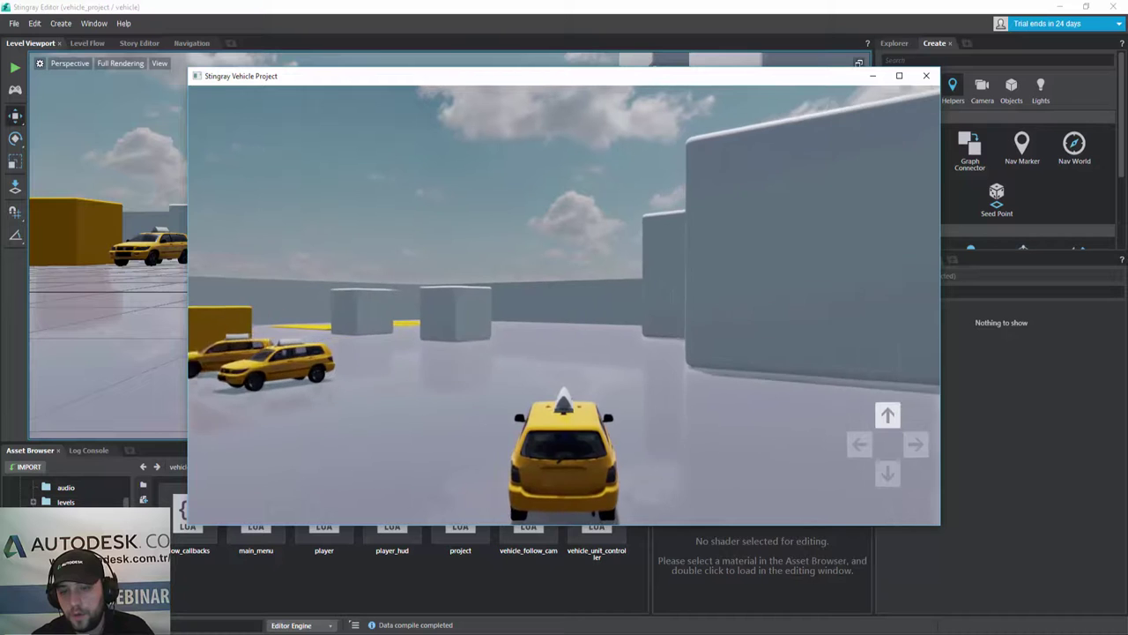
{"action": "key", "text": "Left"}
{"action": "key", "text": "Right"}
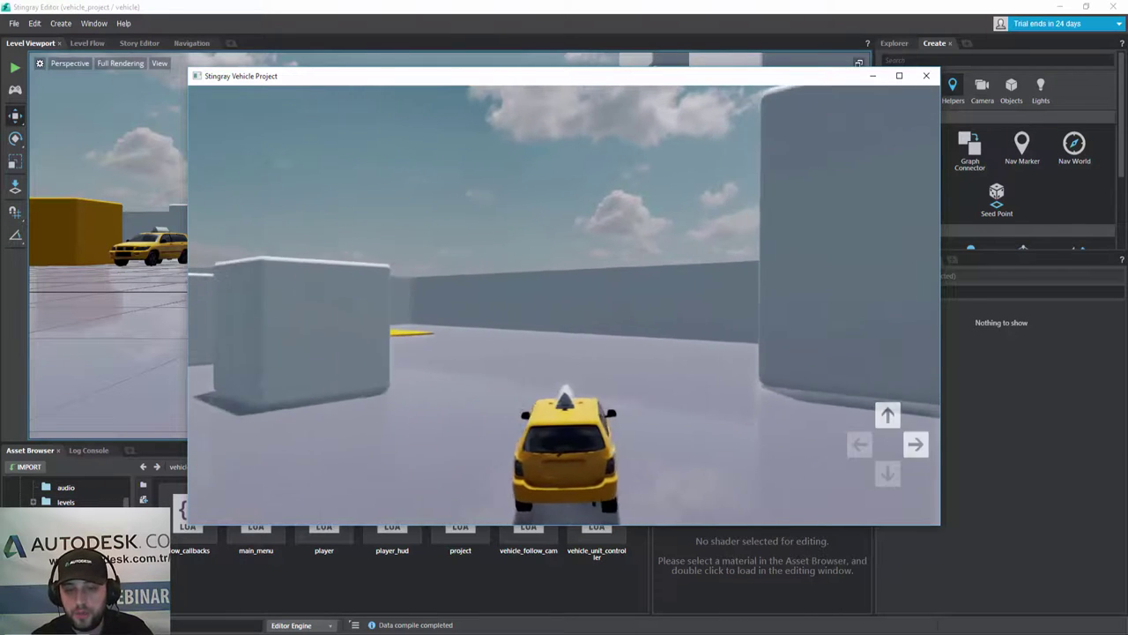
{"action": "key", "text": "Left"}
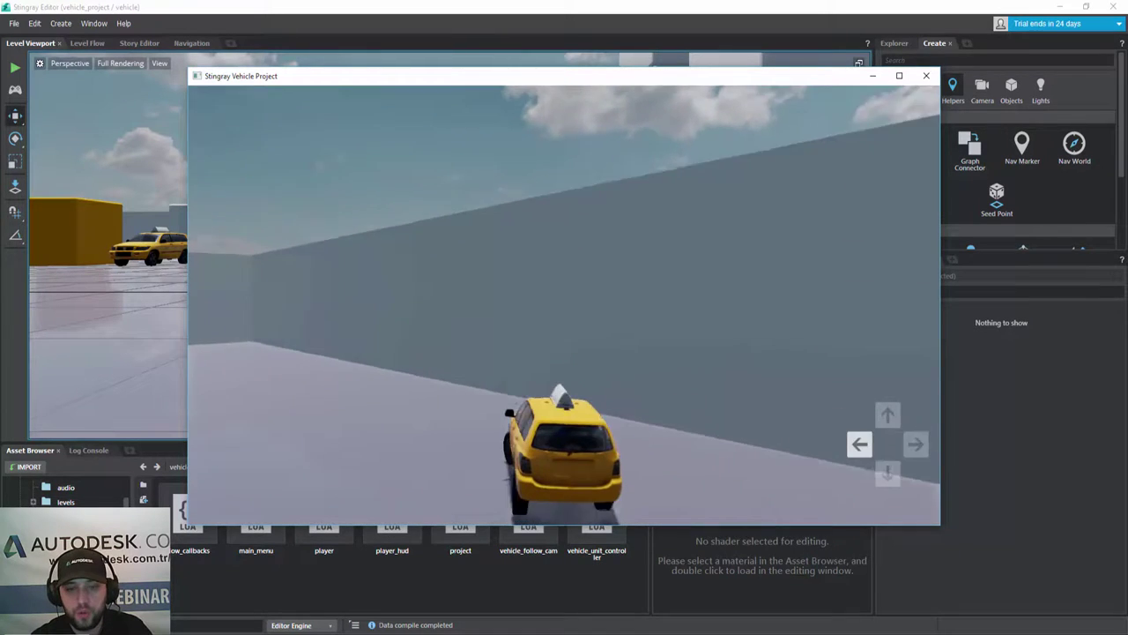
{"action": "key", "text": "Up"}
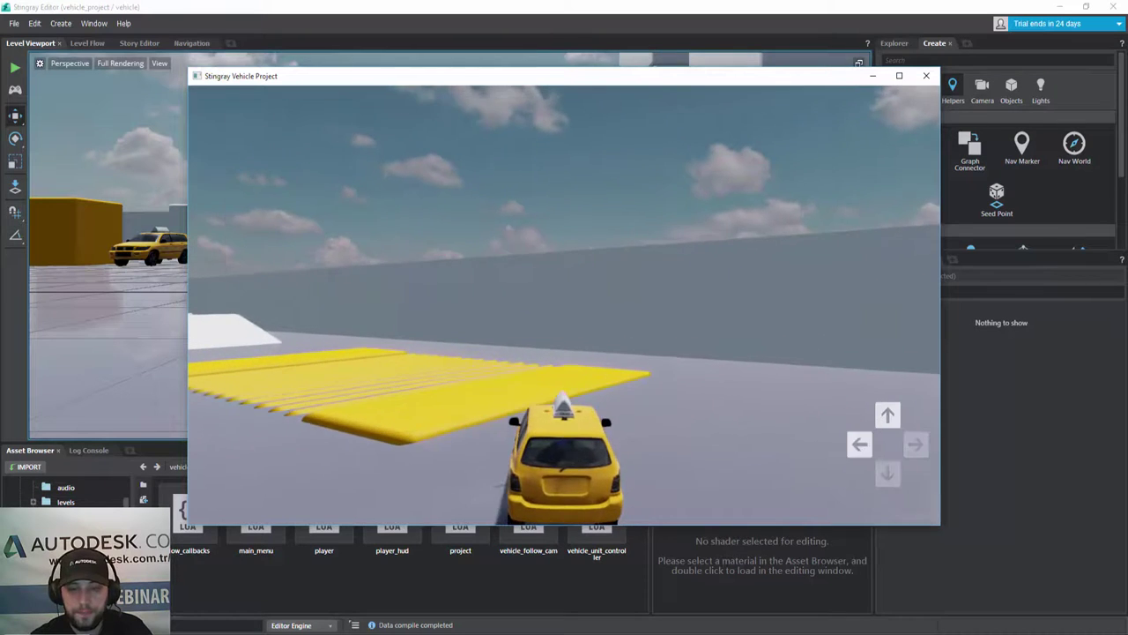
- Quit the running vehicle game so the editor viewport returns
{"action": "key", "text": "Right"}
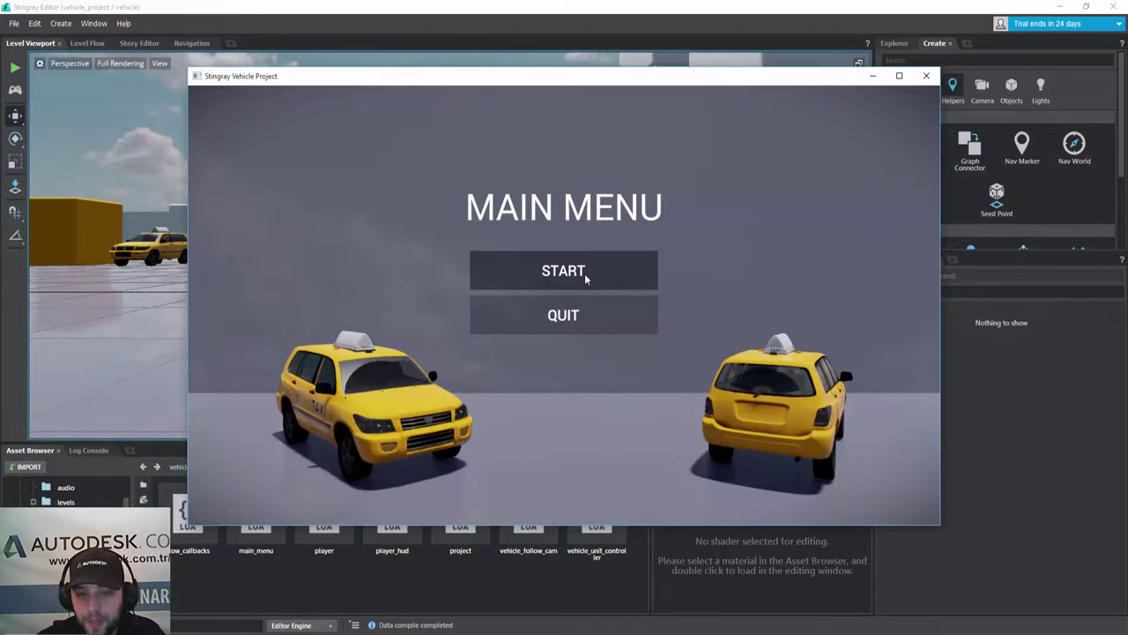
{"action": "left_click", "coordinate": [559, 319]}
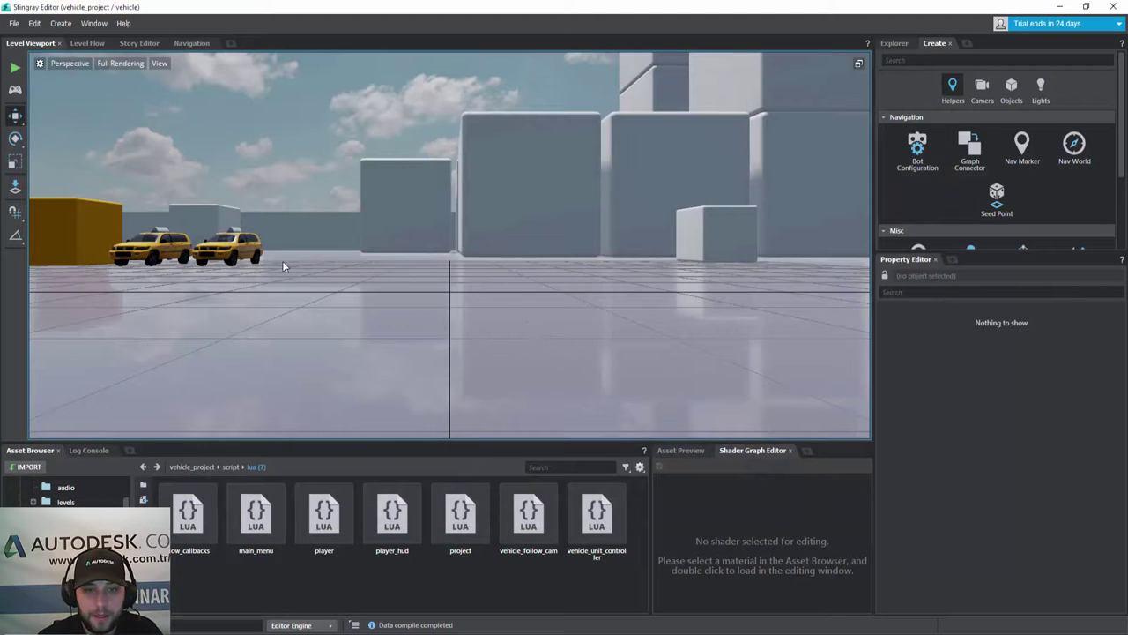
{"action": "mouse_move", "coordinate": [187, 250]}
{"action": "right_mouse_down"}
{"action": "mouse_move", "coordinate": [652, 240]}
{"action": "mouse_move", "coordinate": [401, 259]}
{"action": "right_mouse_up"}
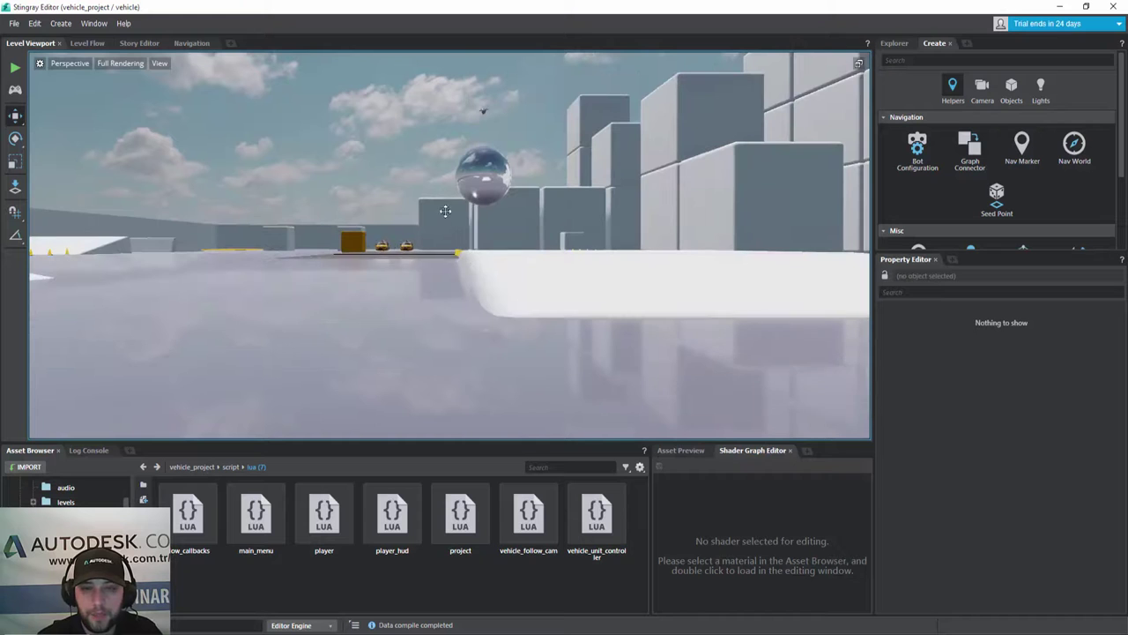
{"action": "scroll", "coordinate": [454, 220], "scroll_direction": "down", "scroll_amount": 3}
{"action": "scroll", "coordinate": [471, 242], "scroll_direction": "down", "scroll_amount": 2}
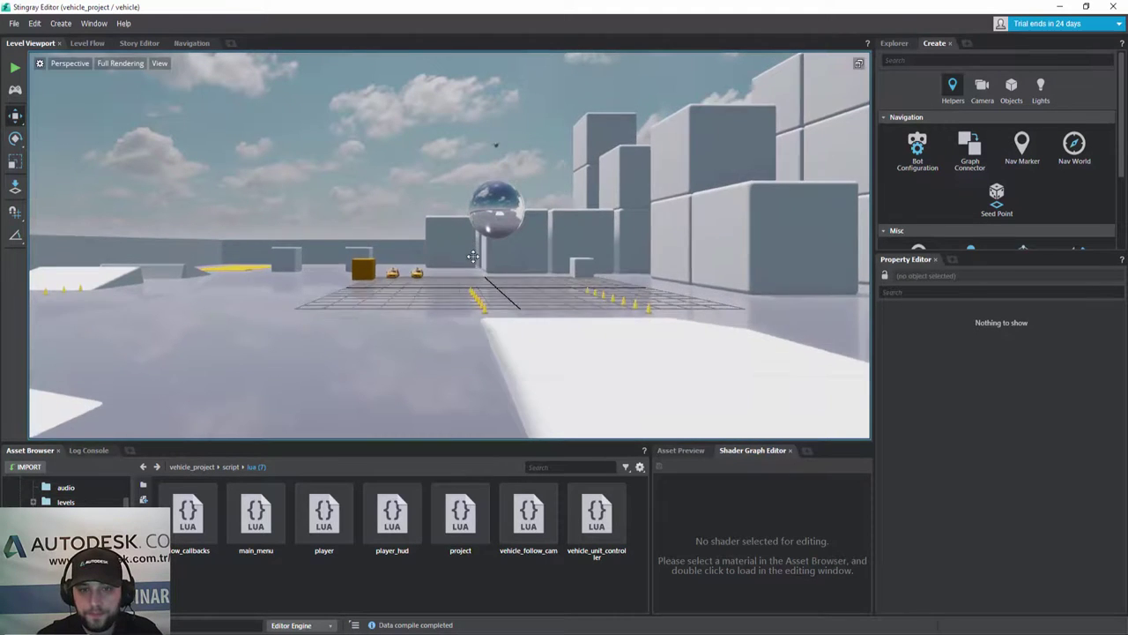
{"action": "right_click_drag", "start_coordinate": [474, 256], "coordinate": [555, 249]}
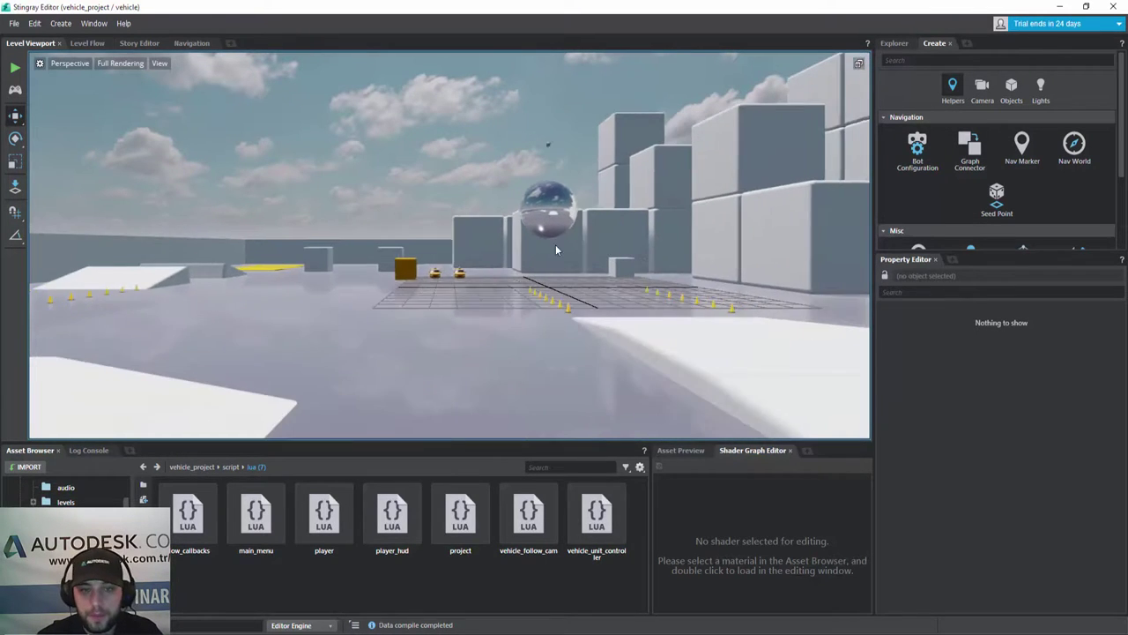
{"action": "mouse_move", "coordinate": [76, 335]}
{"action": "right_mouse_down"}
{"action": "mouse_move", "coordinate": [536, 324]}
{"action": "mouse_move", "coordinate": [333, 494]}
{"action": "mouse_move", "coordinate": [228, 307]}
{"action": "right_mouse_up"}
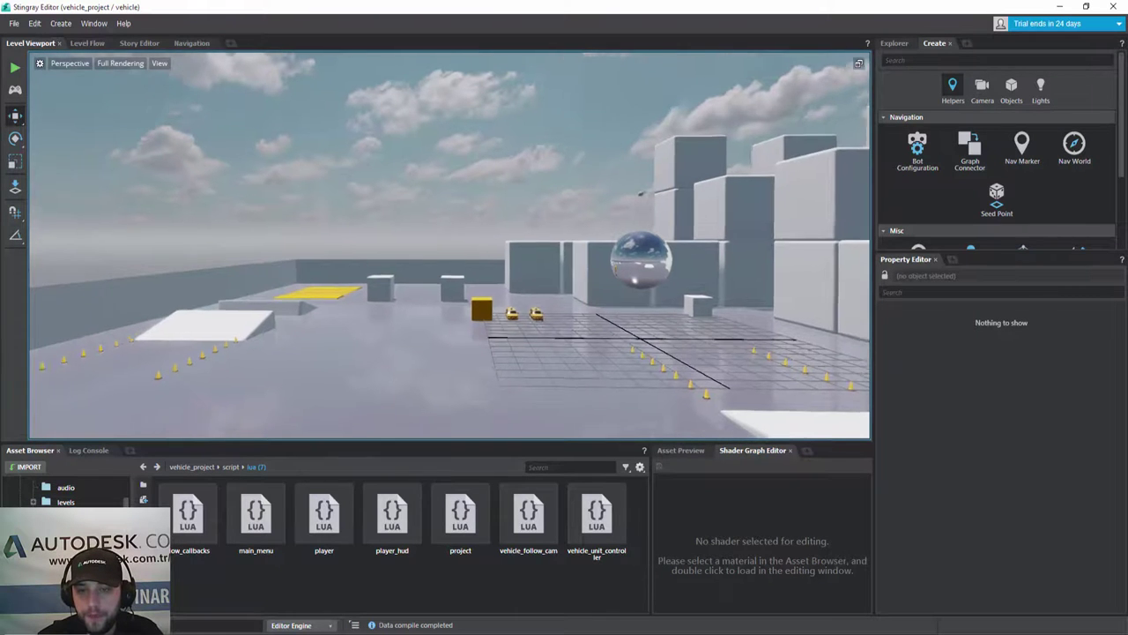
{"action": "right_click_drag", "start_coordinate": [665, 311], "coordinate": [565, 220]}
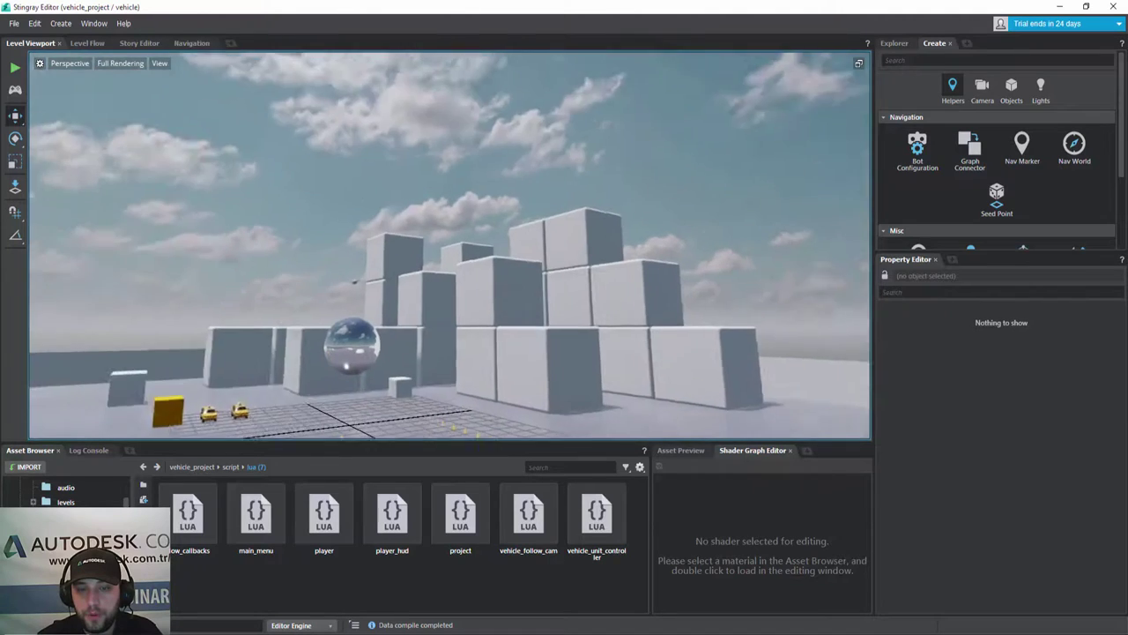
{"action": "mouse_move", "coordinate": [564, 221]}
{"action": "right_mouse_down"}
{"action": "mouse_move", "coordinate": [454, 203]}
{"action": "mouse_move", "coordinate": [296, 213]}
{"action": "mouse_move", "coordinate": [661, 195]}
{"action": "mouse_move", "coordinate": [546, 280]}
{"action": "right_mouse_up"}
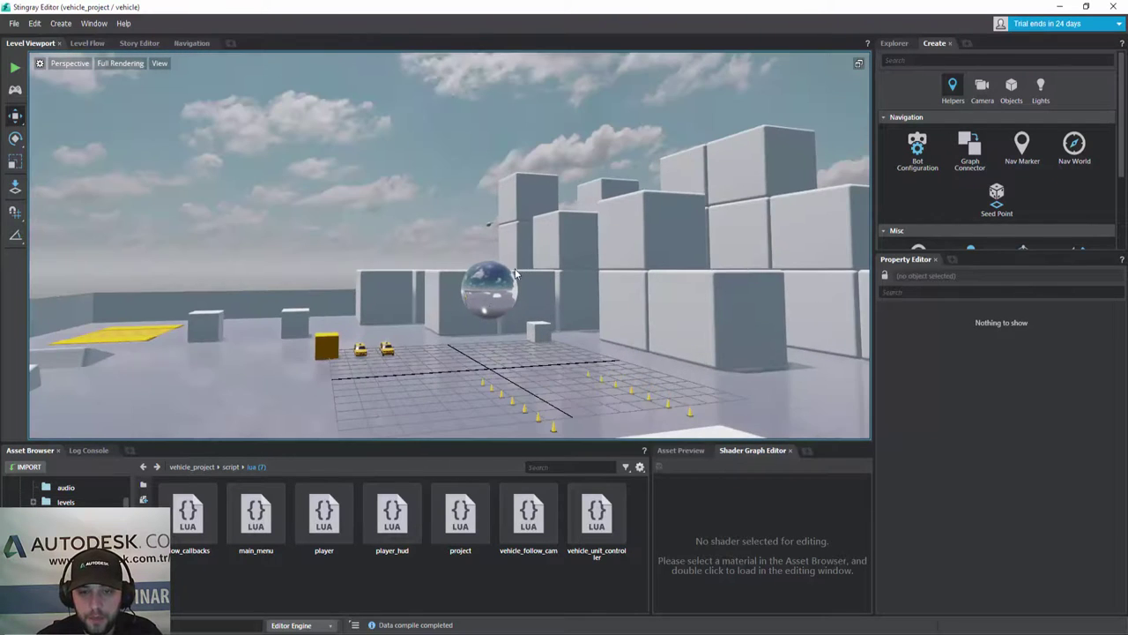
{"action": "mouse_move", "coordinate": [546, 280]}
{"action": "right_mouse_down"}
{"action": "mouse_move", "coordinate": [565, 338]}
{"action": "mouse_move", "coordinate": [573, 327]}
{"action": "right_mouse_up"}
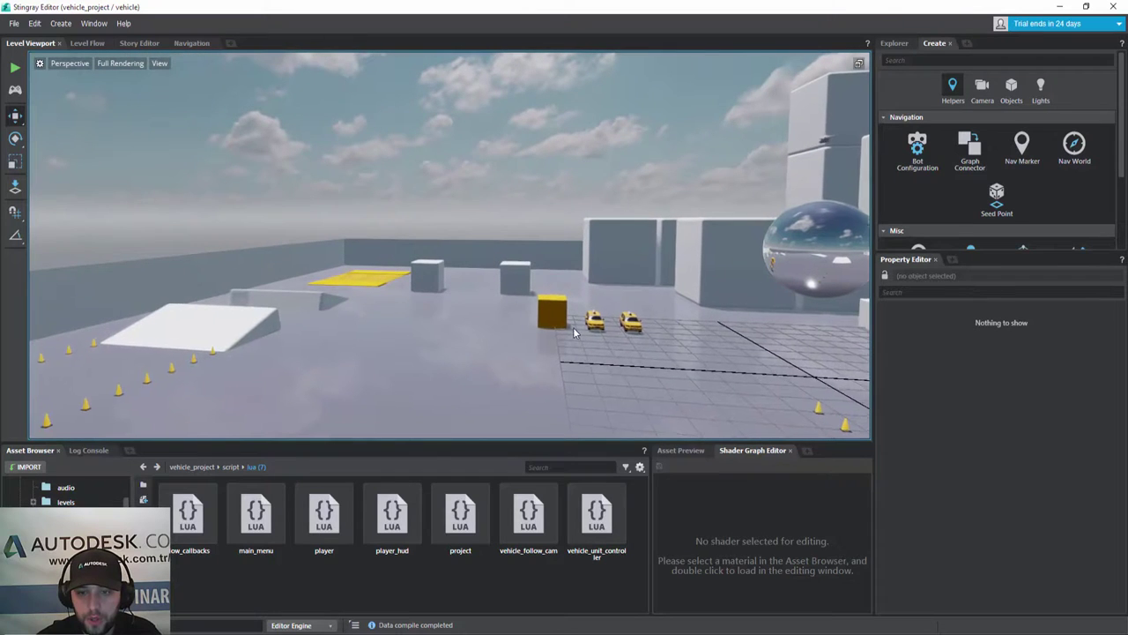
{"action": "left_click_drag", "start_coordinate": [670, 335], "coordinate": [636, 331], "text": "alt"}
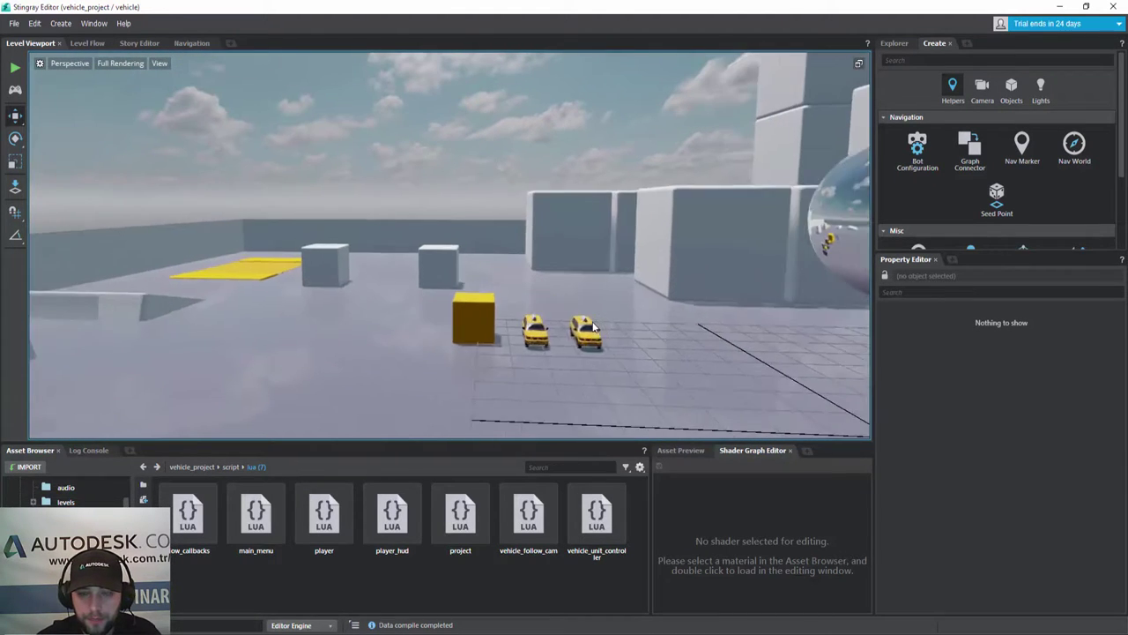
{"action": "left_click_drag", "start_coordinate": [595, 327], "coordinate": [564, 327], "text": "alt"}
{"action": "mouse_move", "coordinate": [564, 328]}
{"action": "right_mouse_down"}
{"action": "mouse_move", "coordinate": [529, 335]}
{"action": "mouse_move", "coordinate": [599, 320]}
{"action": "right_mouse_up"}
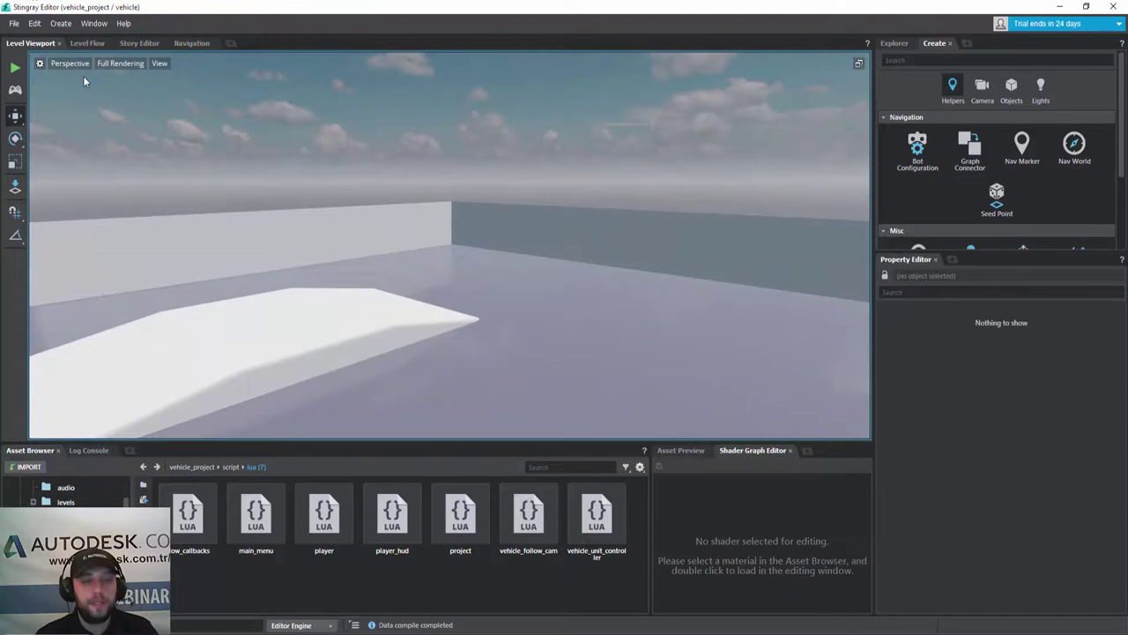
- Reopen the content/levels/vehicle level and start a Test Level run of it
{"action": "left_click", "coordinate": [15, 24]}
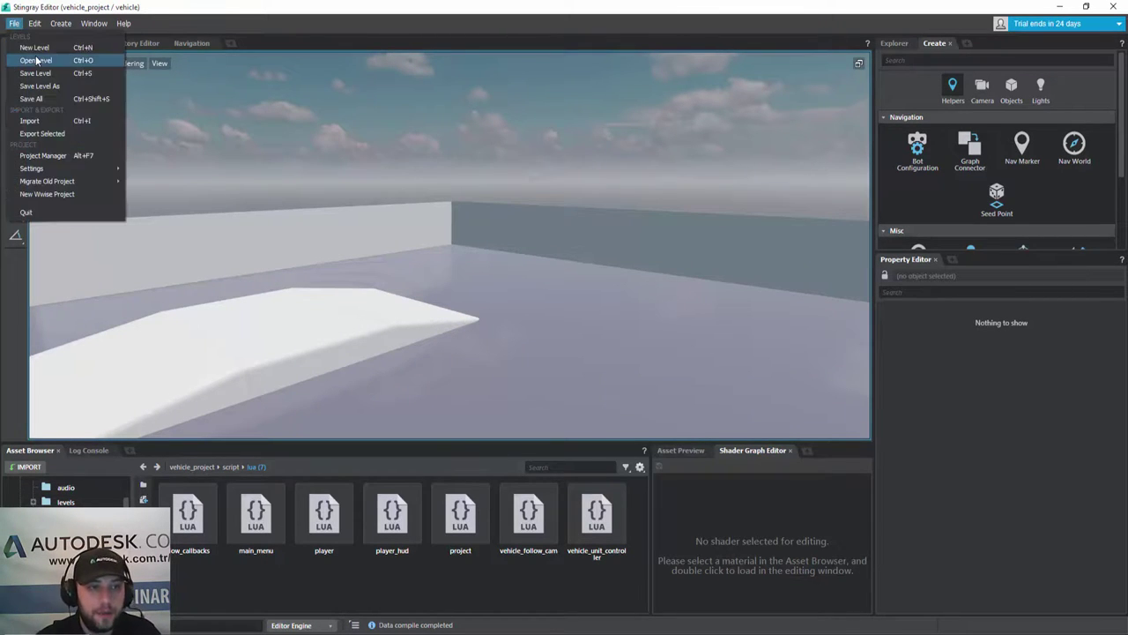
{"action": "left_click", "coordinate": [36, 60]}
{"action": "double_click", "coordinate": [505, 244]}
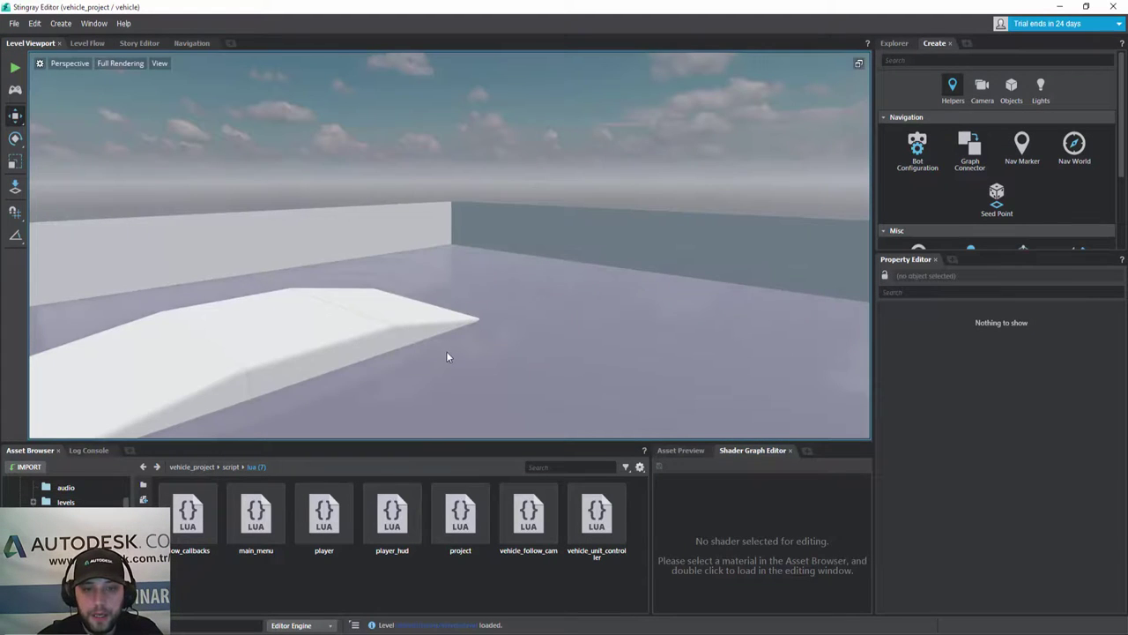
{"action": "right_click_drag", "start_coordinate": [505, 318], "coordinate": [505, 318]}
{"action": "left_click", "coordinate": [14, 67]}
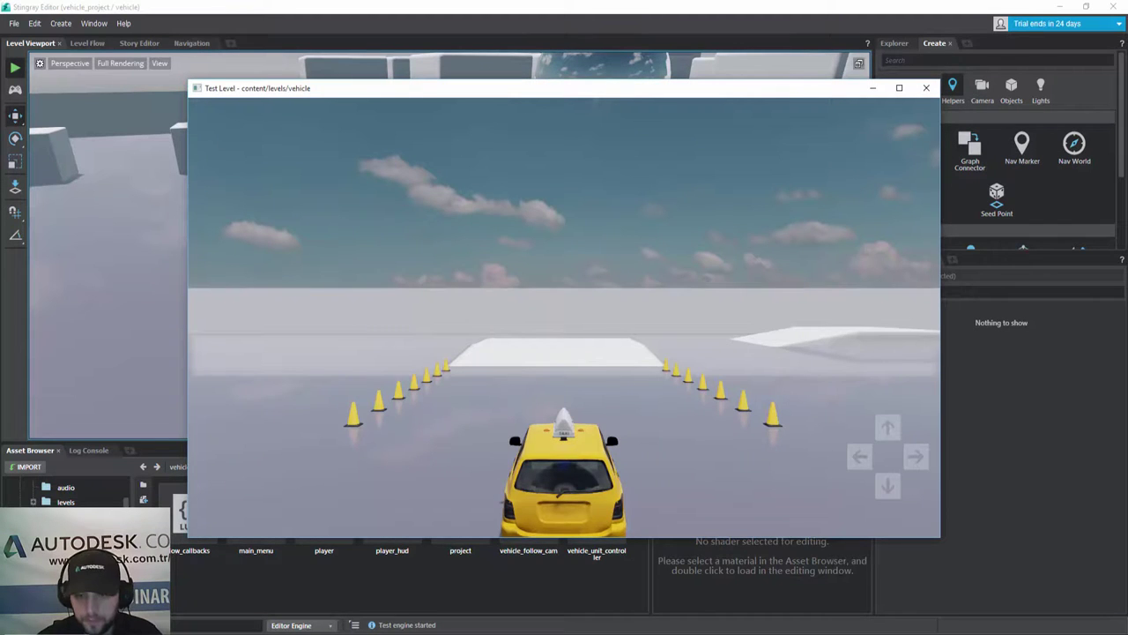
- Drive the taxi up the ramp, past the yellow bumps along the wall, into the corridor
{"action": "key", "text": "Up"}
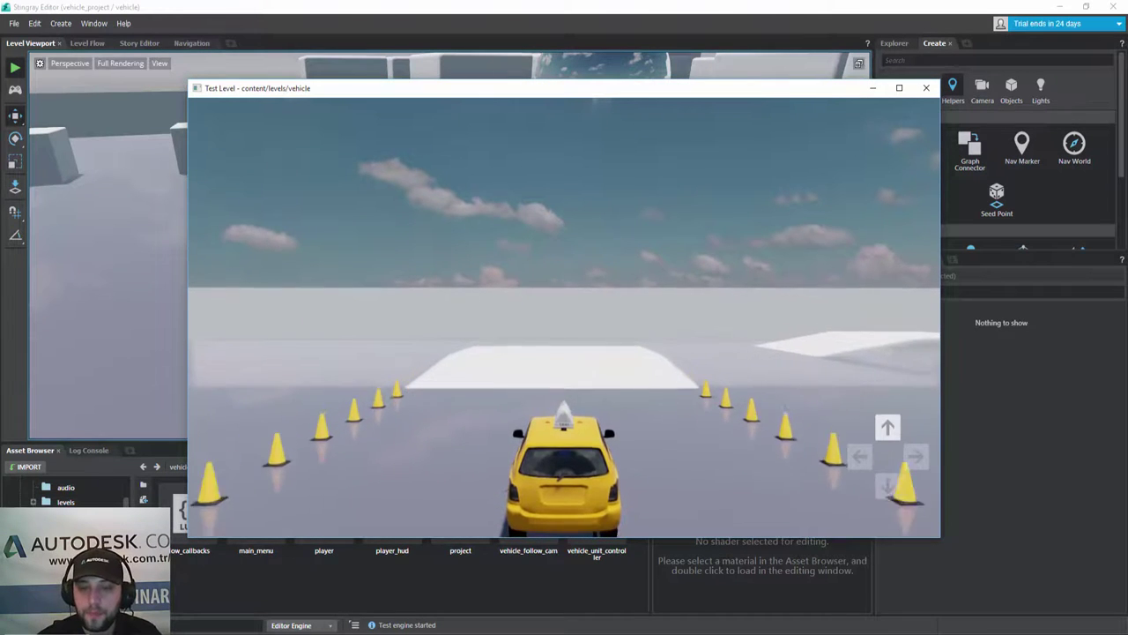
{"action": "key", "text": "Right"}
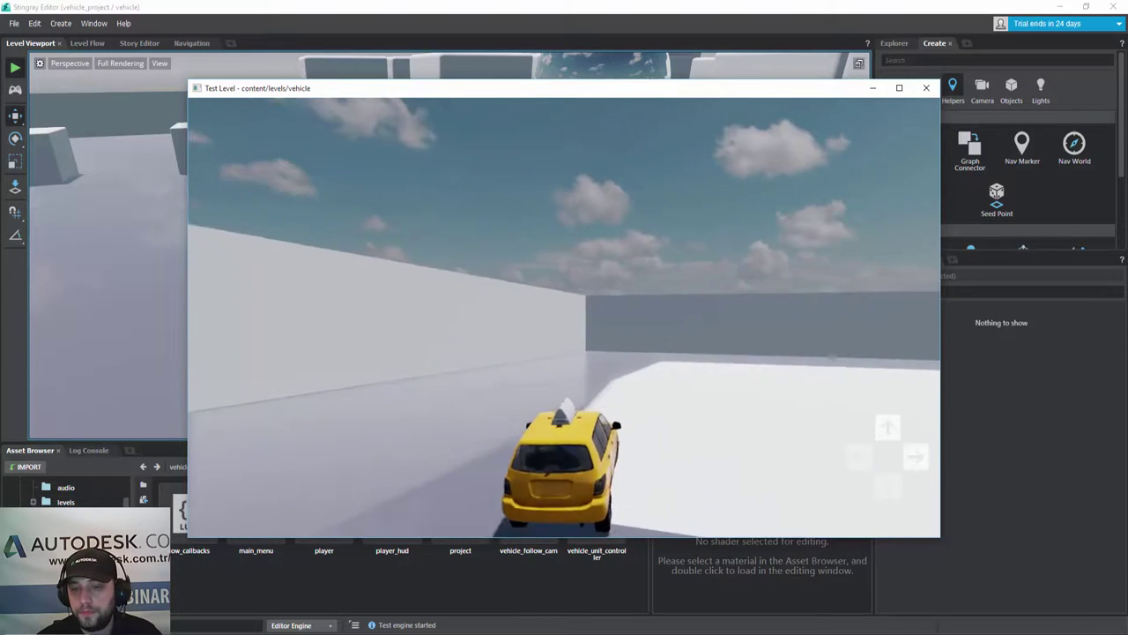
{"action": "key", "text": "Up"}
{"action": "key", "text": "Right"}
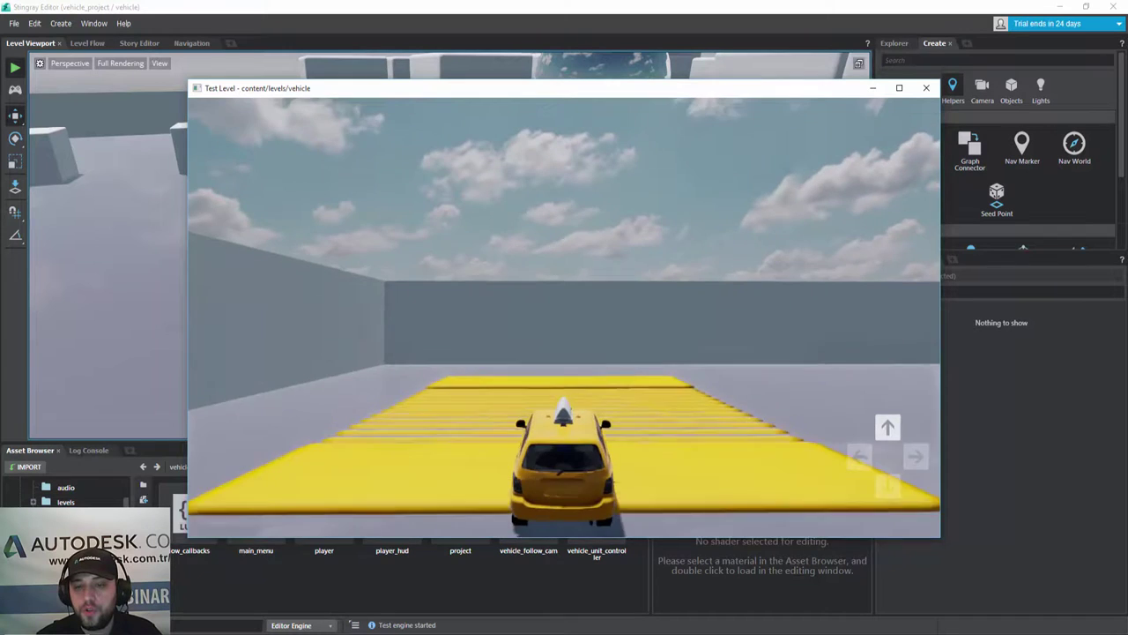
{"action": "key", "text": "Right"}
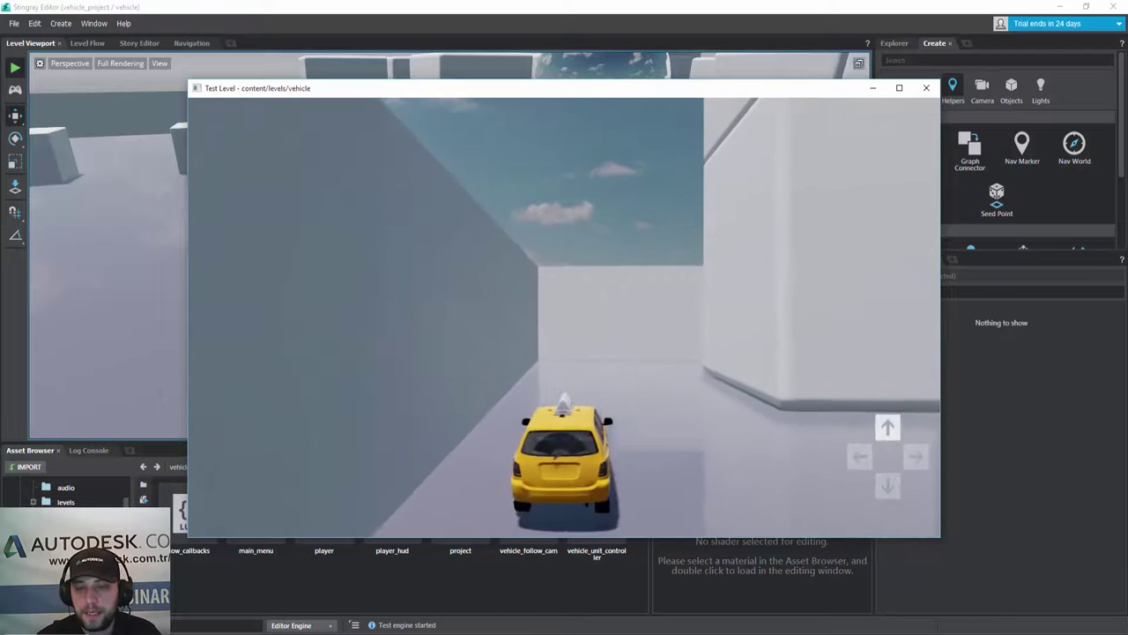
{"action": "key", "text": "Right"}
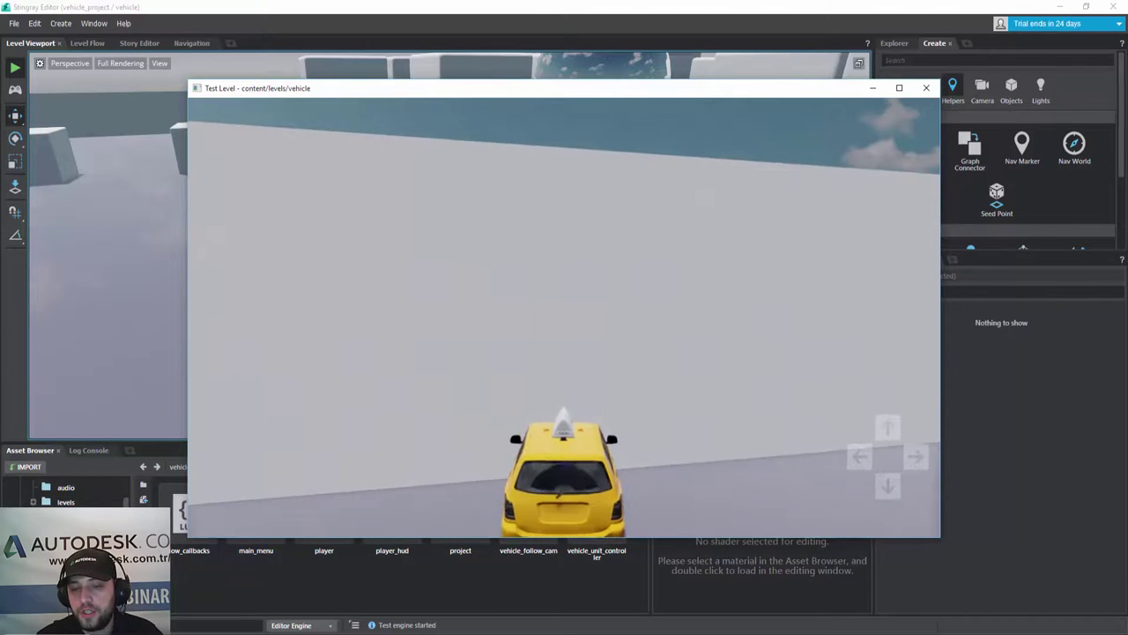
{"action": "key", "text": "Left"}
{"action": "key", "text": "Up"}
{"action": "key", "text": "Right"}
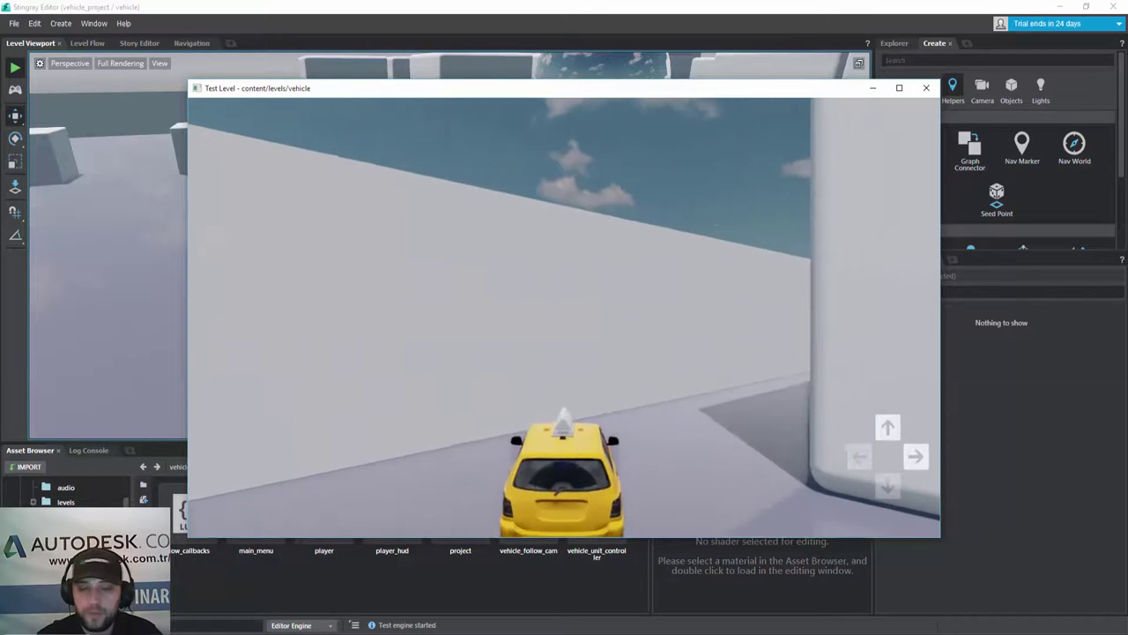
{"action": "key", "text": "Right"}
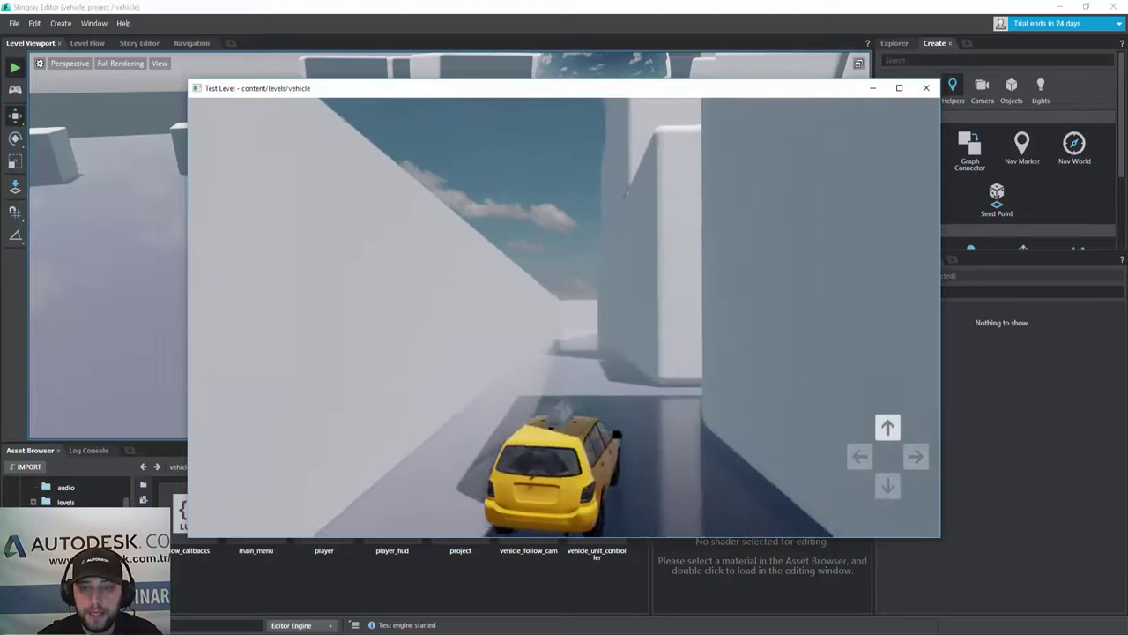
{"action": "key", "text": "Left"}
{"action": "key", "text": "Left"}
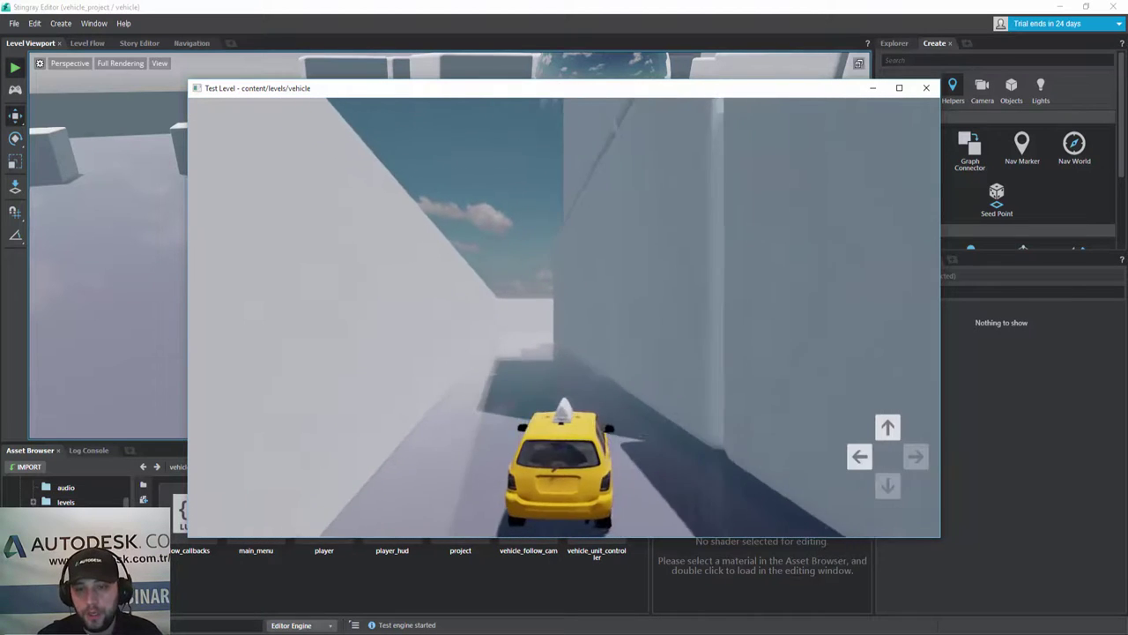
- Drive across the open area to the parked taxis and yellow block, then end the test run
{"action": "key", "text": "Right"}
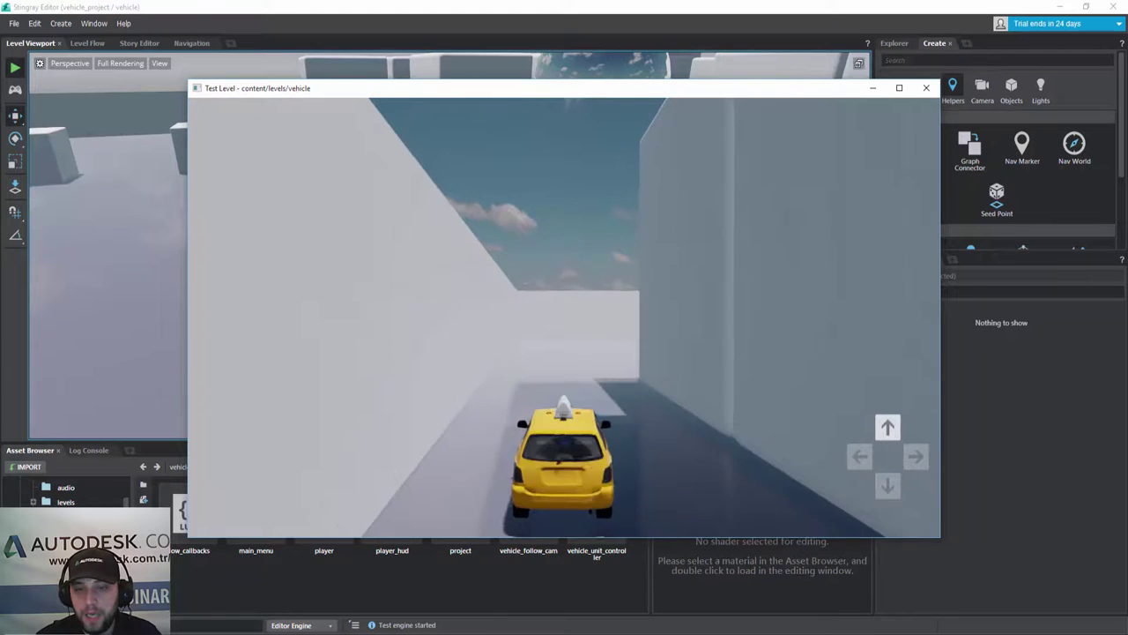
{"action": "key", "text": "Right"}
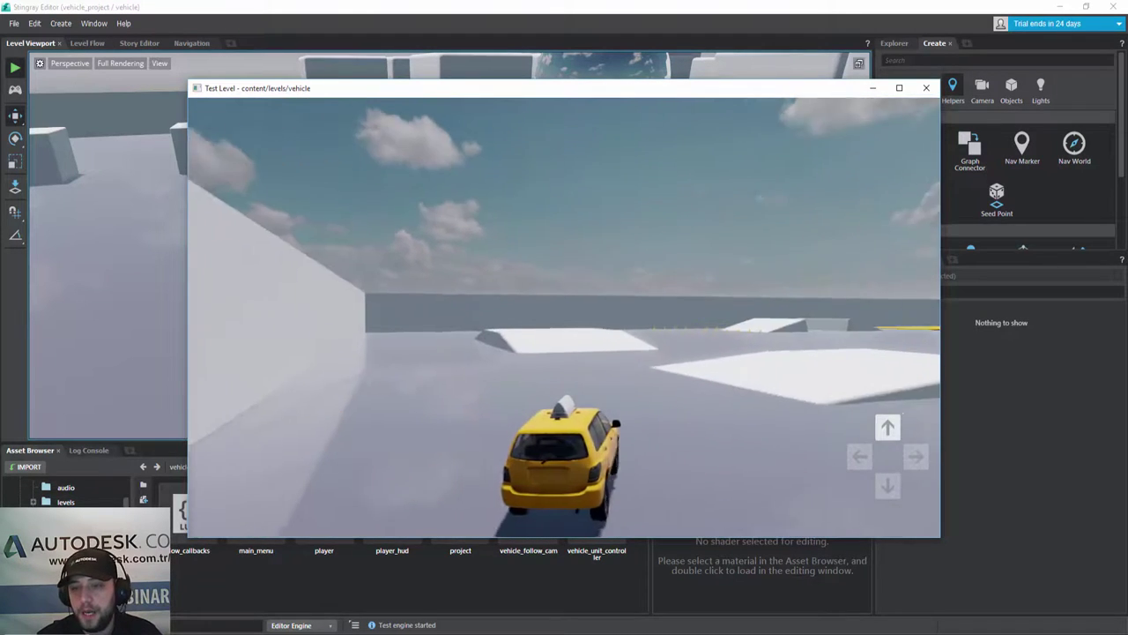
{"action": "key", "text": "Right"}
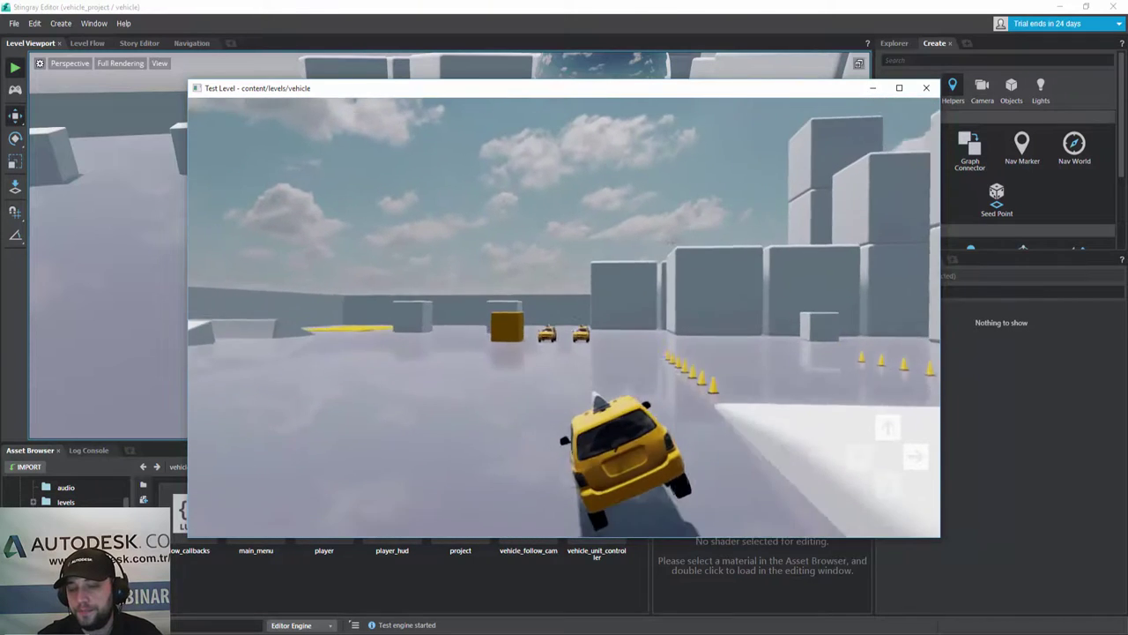
{"action": "key", "text": "Right"}
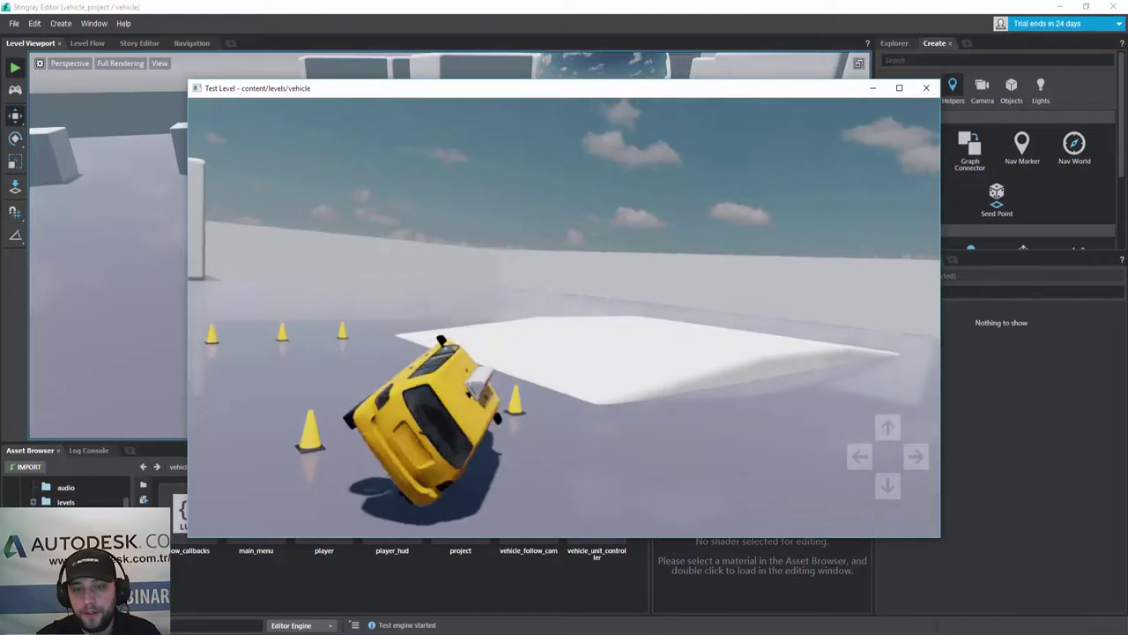
{"action": "key", "text": "Up"}
{"action": "key", "text": "Left"}
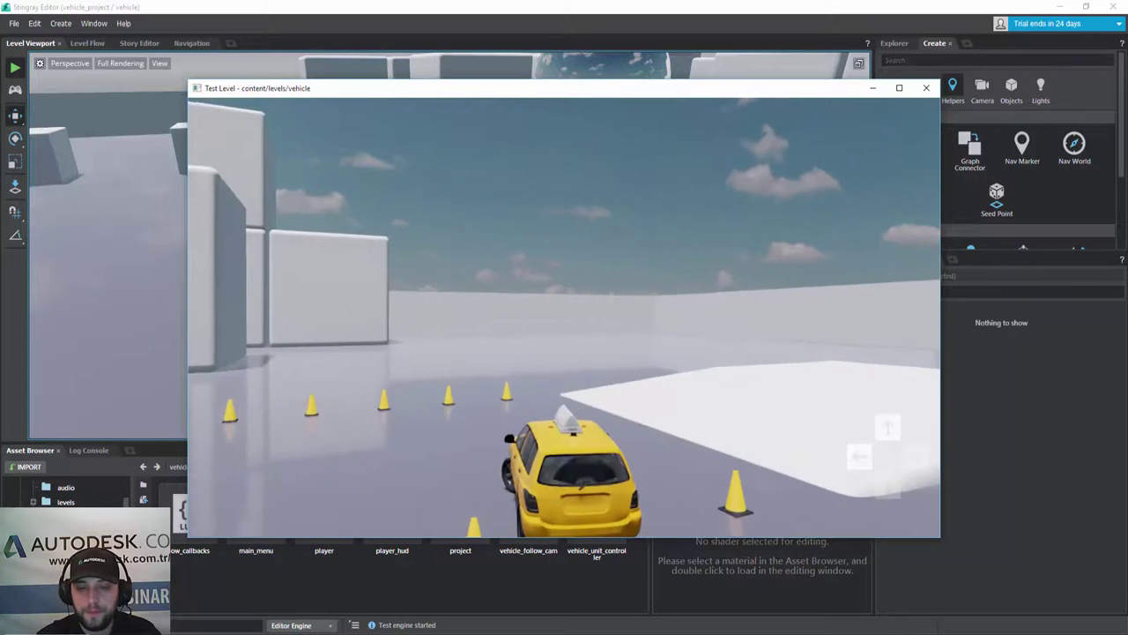
{"action": "key", "text": "Up"}
{"action": "key", "text": "Left"}
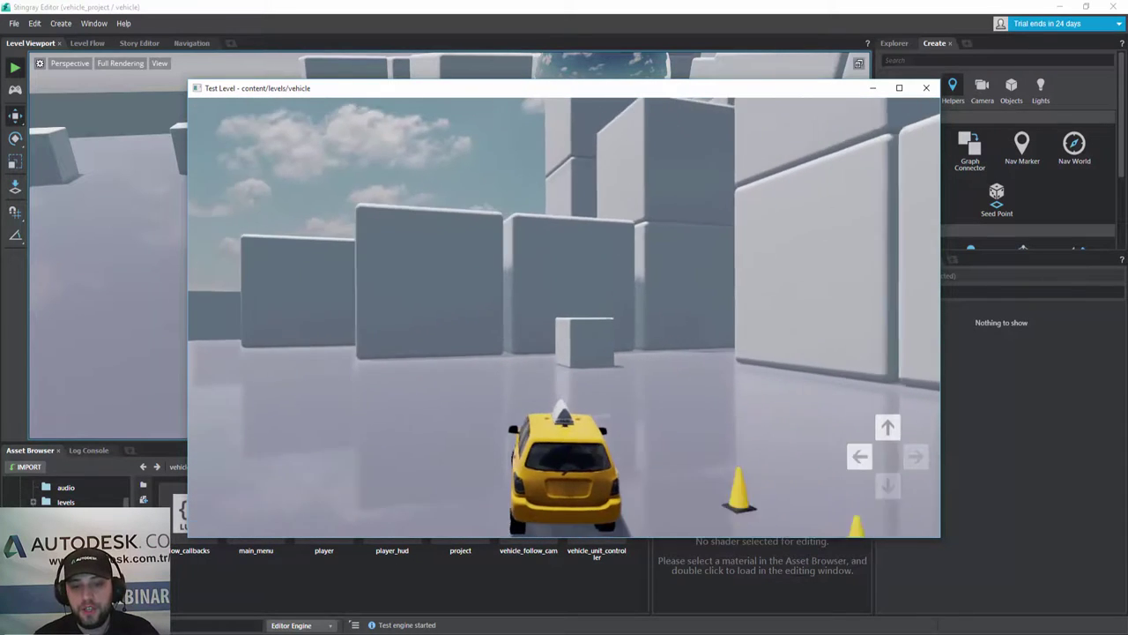
{"action": "key", "text": "Left"}
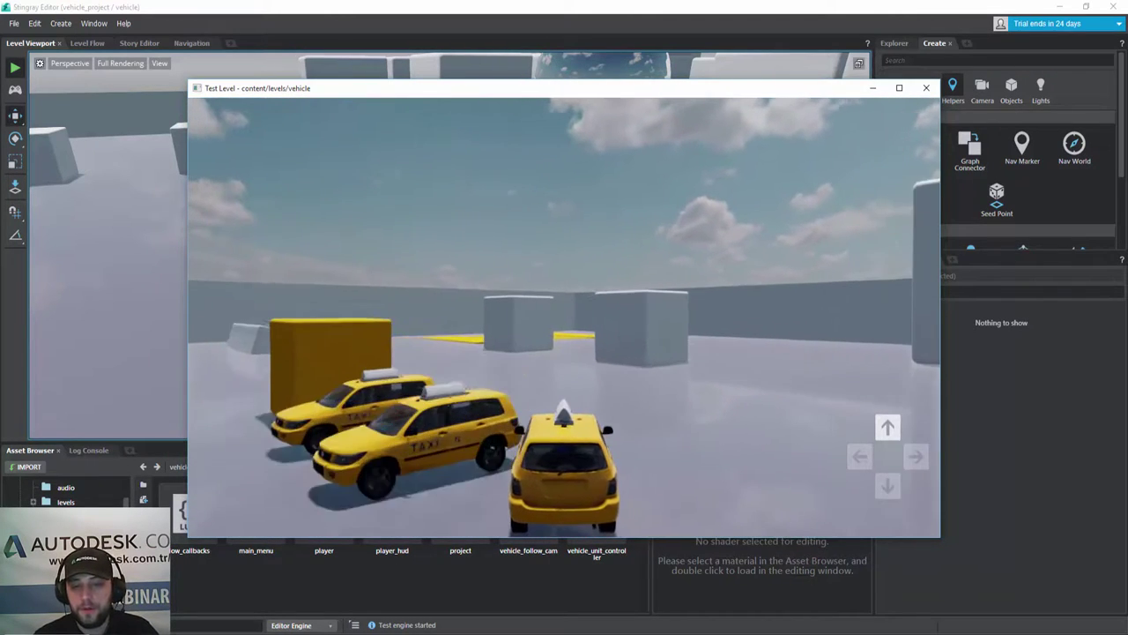
{"action": "key", "text": "Left"}
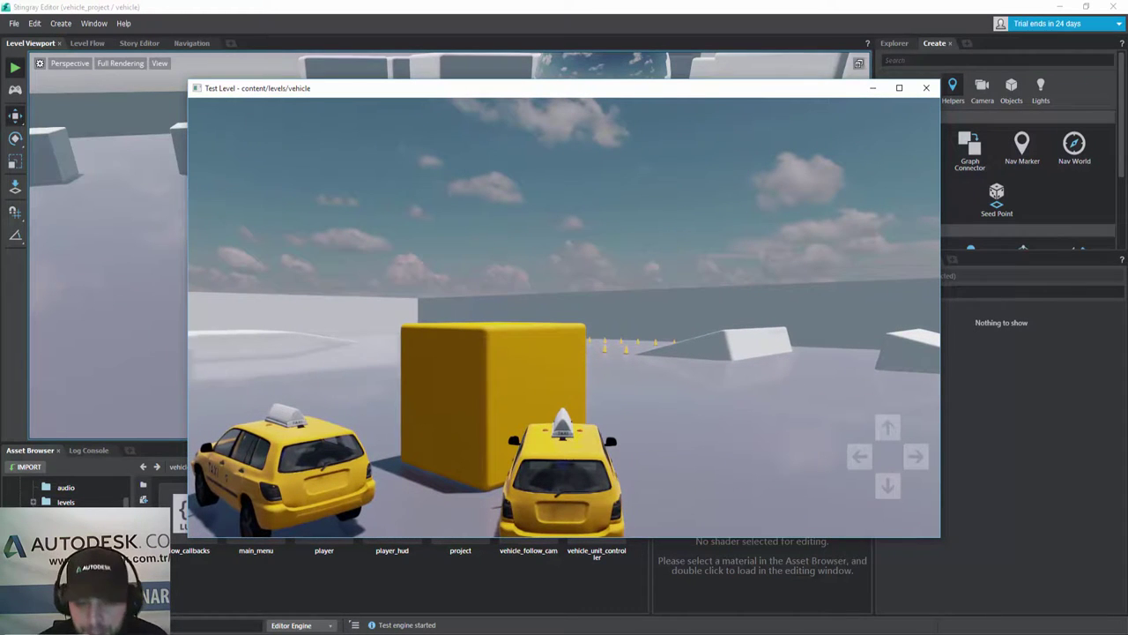
{"action": "key", "text": "Escape"}
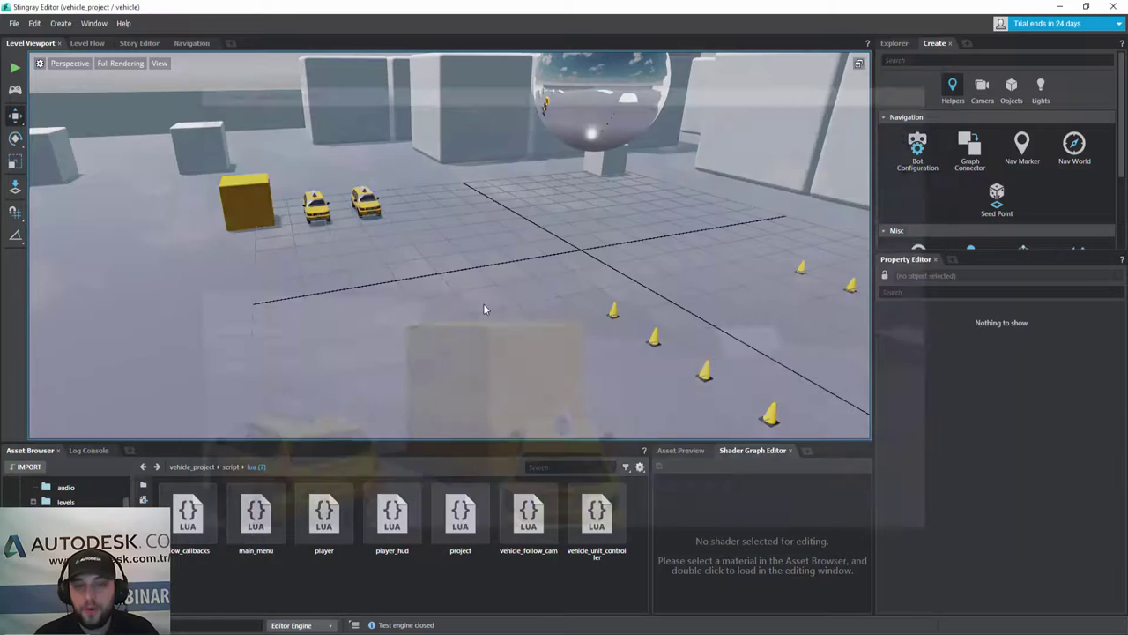
- Quit the Stingray editor from the File menu to get back to Stingray Projects
{"action": "left_click", "coordinate": [13, 23]}
{"action": "left_click", "coordinate": [27, 212]}
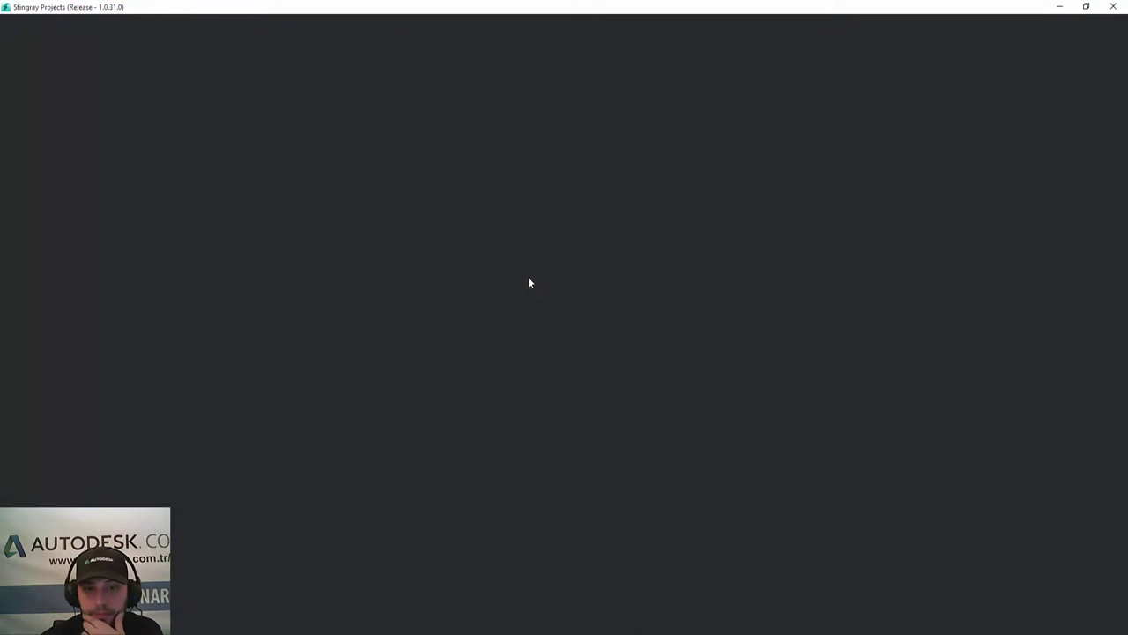
- Create vr_project1 from the vr template and dismiss the Tutorial window
{"action": "left_click", "coordinate": [77, 24]}
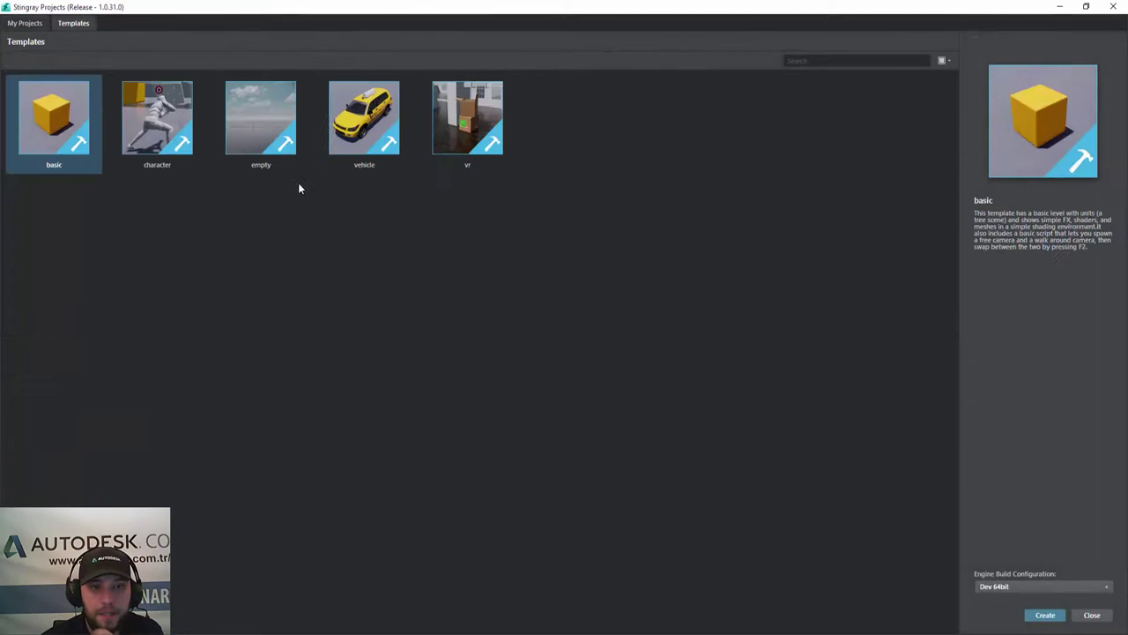
{"action": "left_click", "coordinate": [484, 129]}
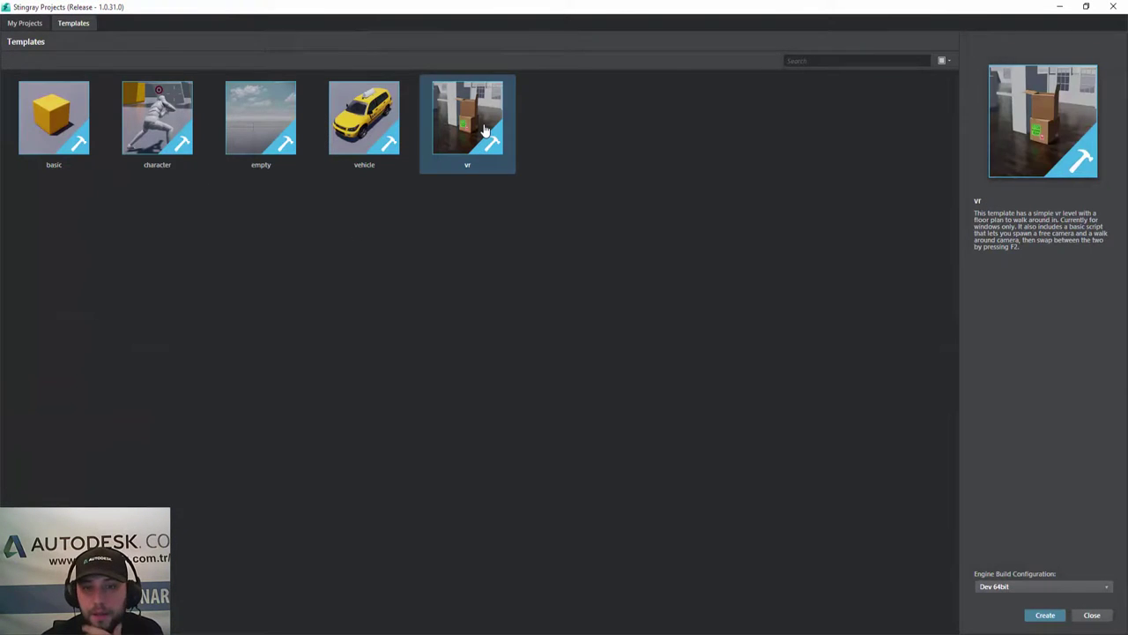
{"action": "double_click", "coordinate": [484, 130]}
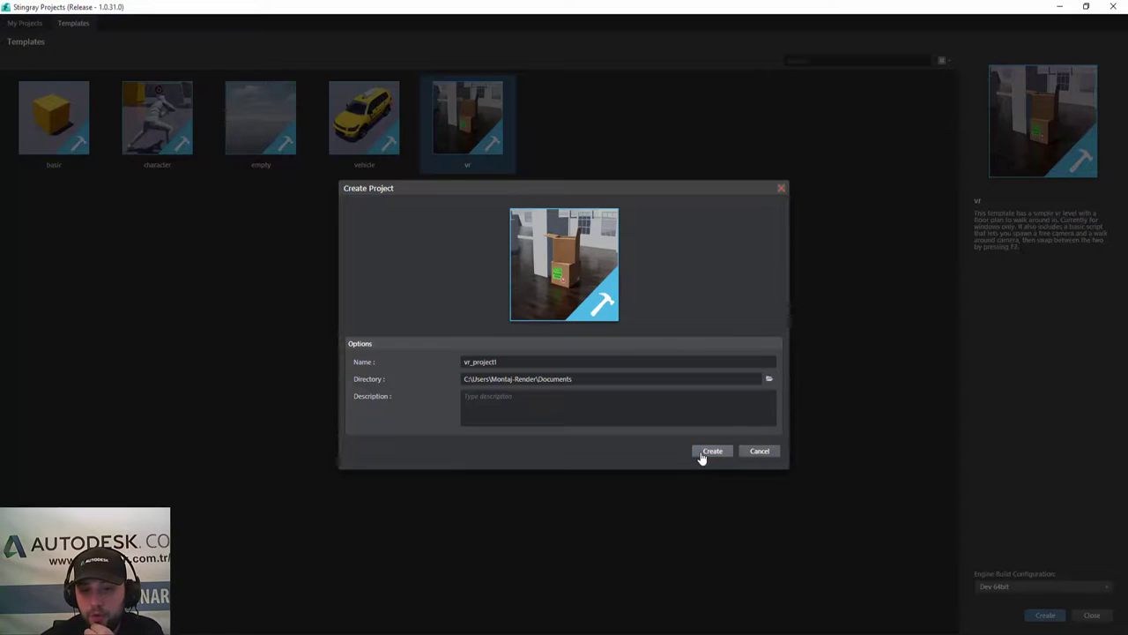
{"action": "left_click", "coordinate": [702, 453]}
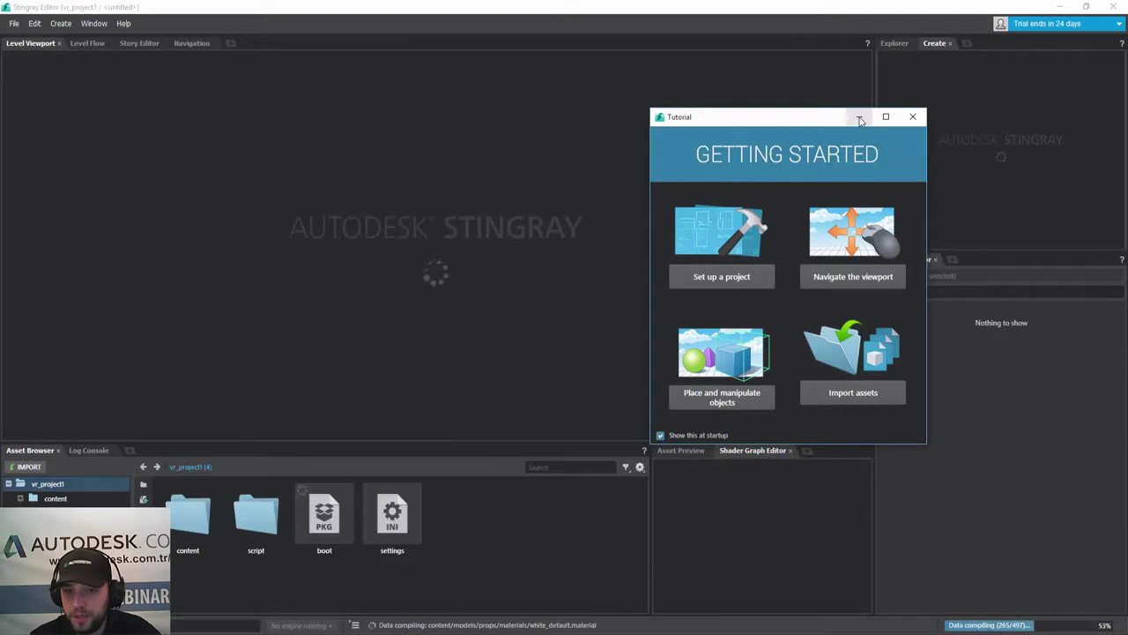
{"action": "left_click", "coordinate": [860, 117]}
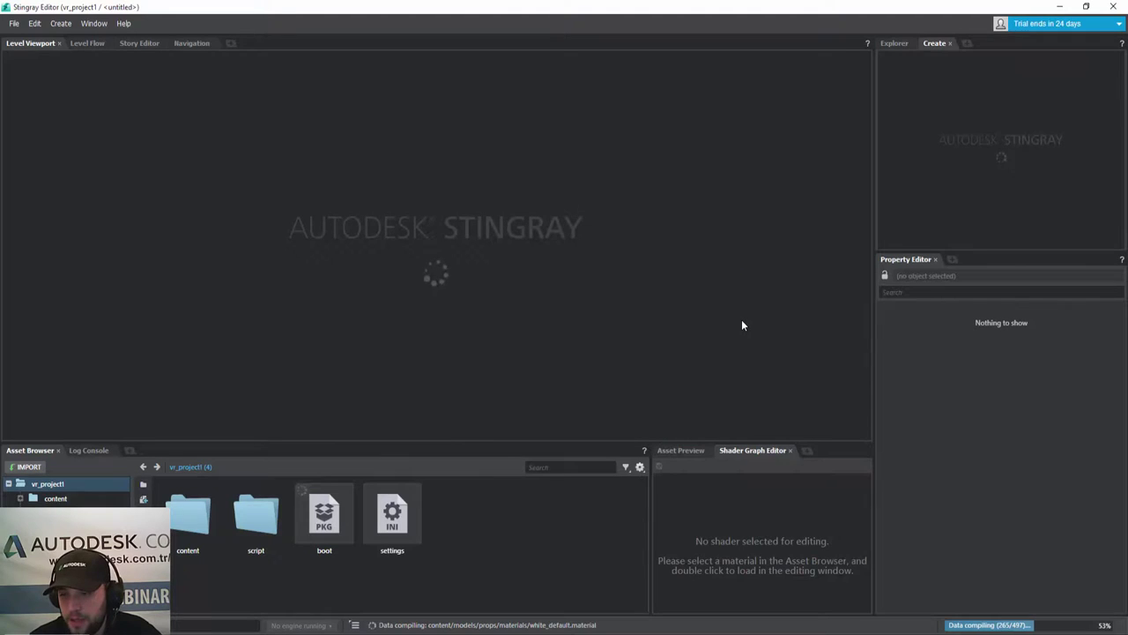
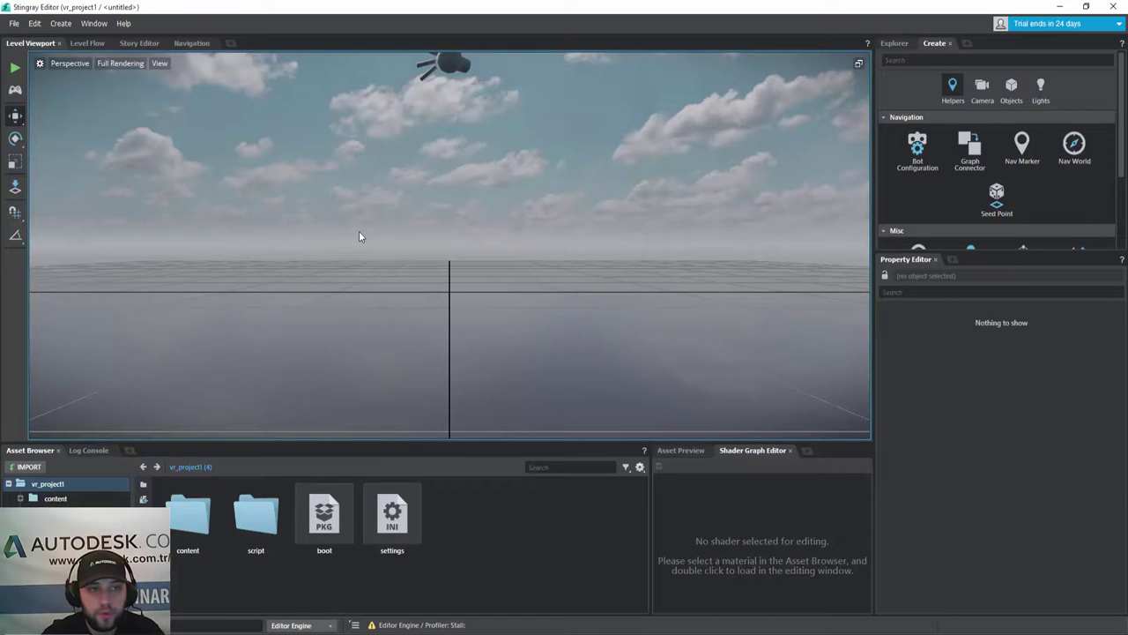
- Load the floorplan level from content/levels in the Asset Browser
{"action": "mouse_move", "coordinate": [369, 234]}
{"action": "right_mouse_down"}
{"action": "mouse_move", "coordinate": [335, 264]}
{"action": "mouse_move", "coordinate": [308, 260]}
{"action": "right_mouse_up"}
{"action": "double_click", "coordinate": [187, 518]}
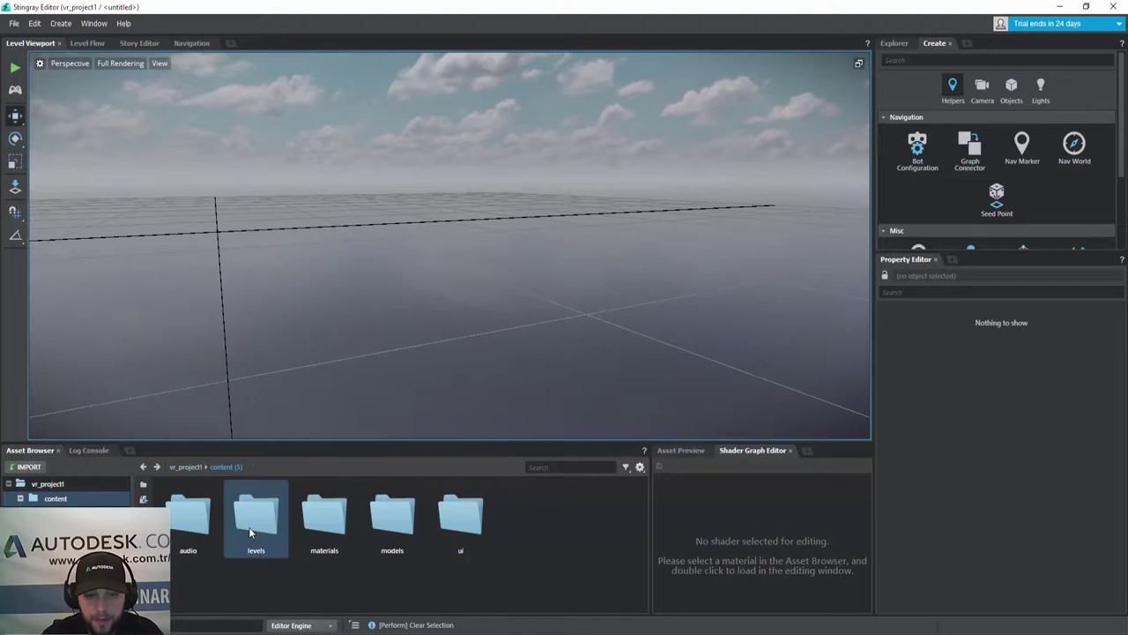
{"action": "double_click", "coordinate": [251, 526]}
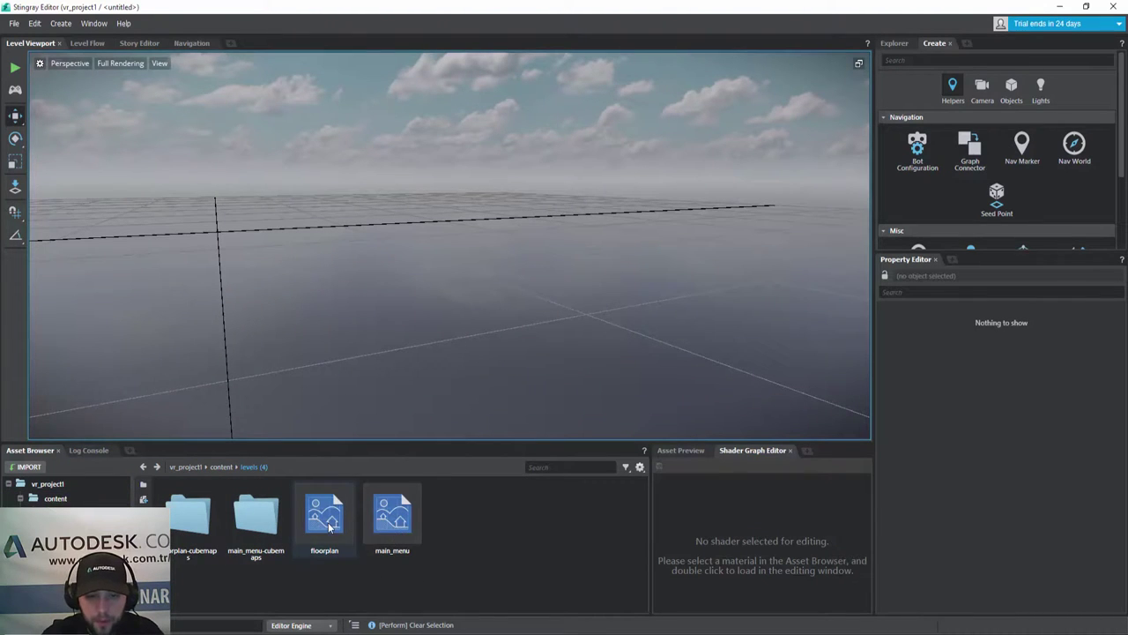
{"action": "double_click", "coordinate": [328, 524]}
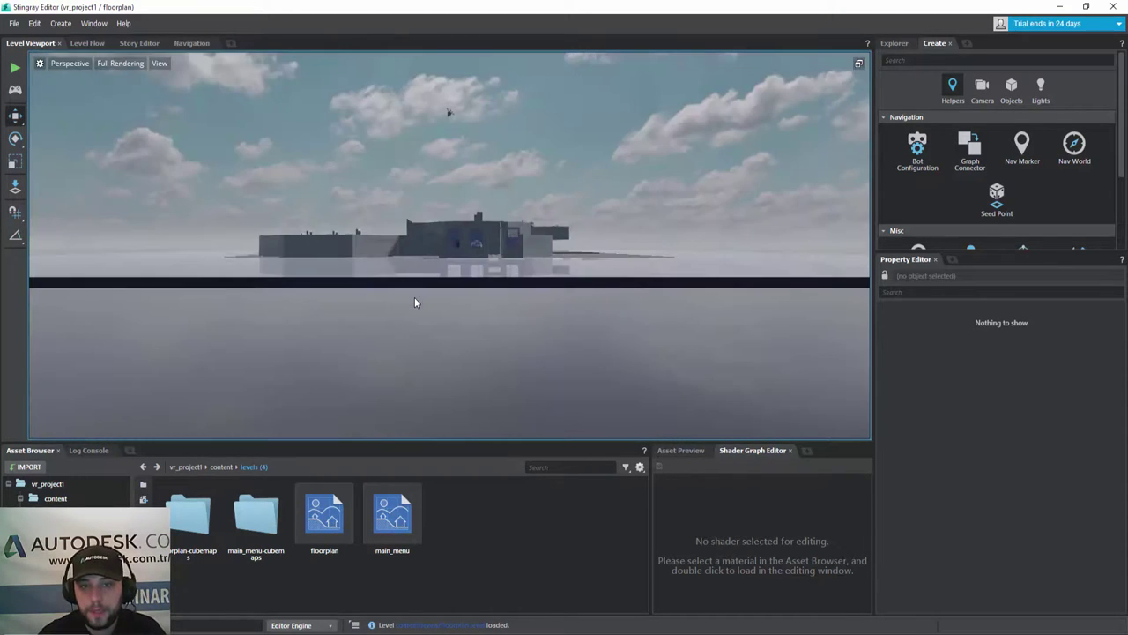
- Orbit and zoom the viewport to an aerial view of the whole floorplan house
{"action": "mouse_move", "coordinate": [431, 292]}
{"action": "left_mouse_down", "text": "alt"}
{"action": "mouse_move", "coordinate": [456, 180]}
{"action": "mouse_move", "coordinate": [490, 168]}
{"action": "mouse_move", "coordinate": [433, 370]}
{"action": "mouse_move", "coordinate": [564, 291]}
{"action": "left_mouse_up", "text": "alt"}
{"action": "mouse_move", "coordinate": [577, 247]}
{"action": "left_mouse_down", "text": "alt"}
{"action": "mouse_move", "coordinate": [561, 271]}
{"action": "mouse_move", "coordinate": [238, 155]}
{"action": "left_mouse_up", "text": "alt"}
{"action": "mouse_move", "coordinate": [827, 226]}
{"action": "left_mouse_down", "text": "alt"}
{"action": "mouse_move", "coordinate": [252, 252]}
{"action": "mouse_move", "coordinate": [323, 283]}
{"action": "mouse_move", "coordinate": [250, 191]}
{"action": "left_mouse_up", "text": "alt"}
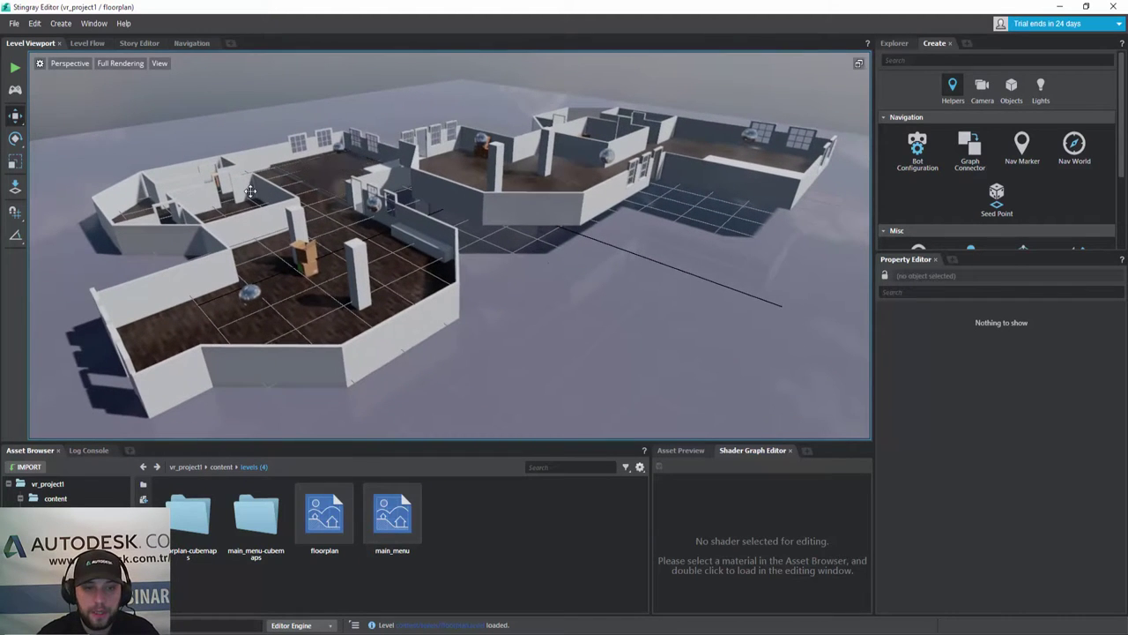
{"action": "left_click_drag", "start_coordinate": [548, 262], "coordinate": [478, 263], "text": "alt"}
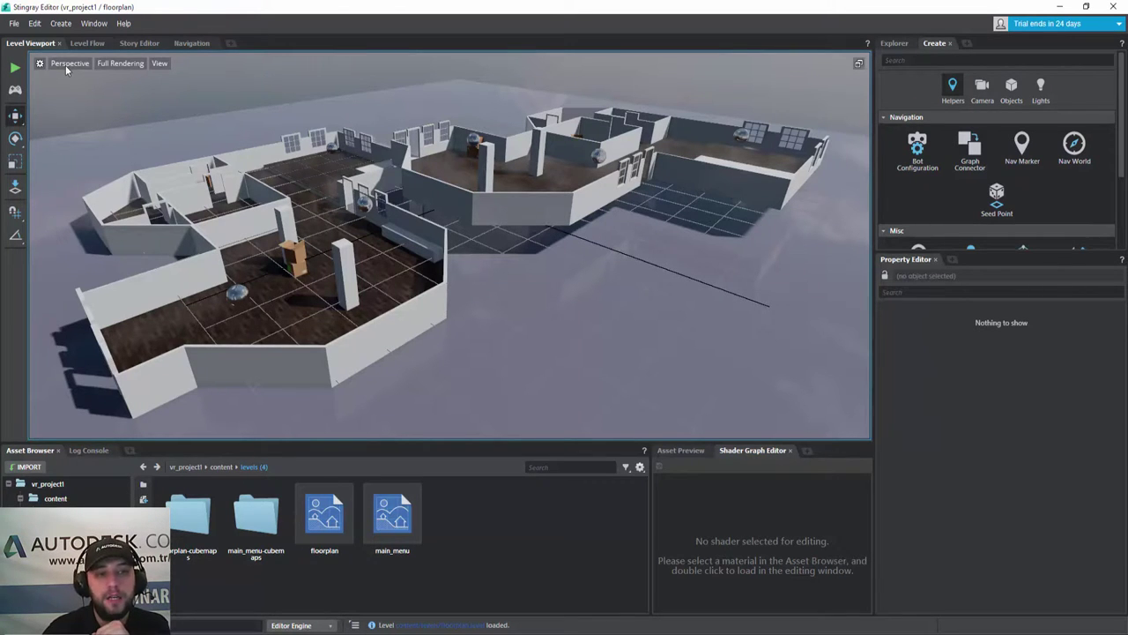
{"action": "left_click", "coordinate": [15, 67]}
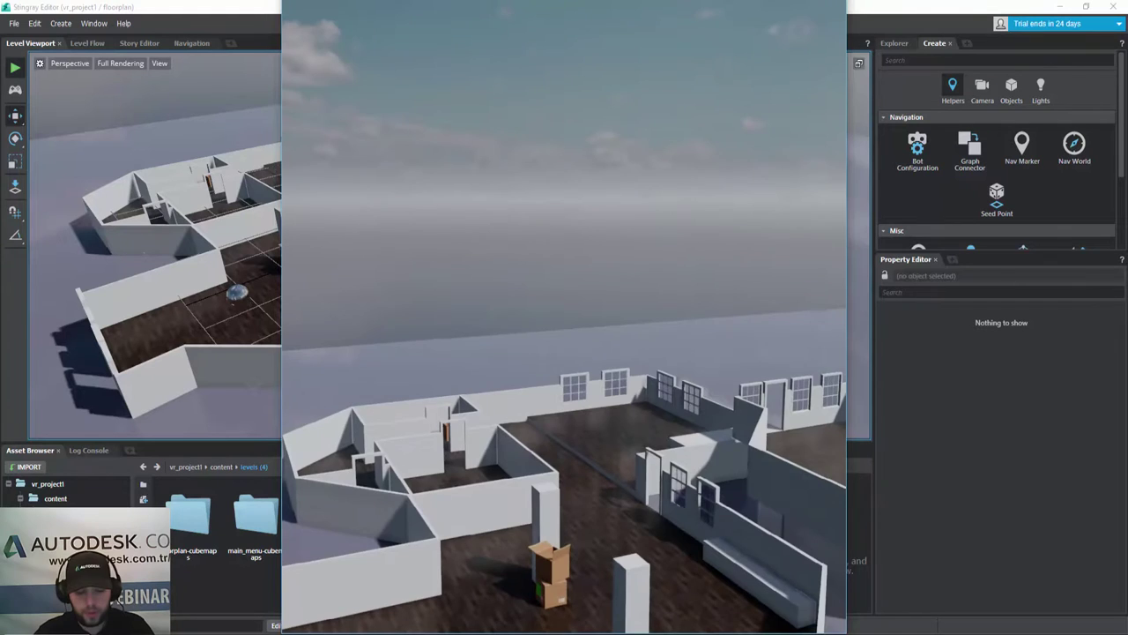
{"action": "key", "text": "Escape"}
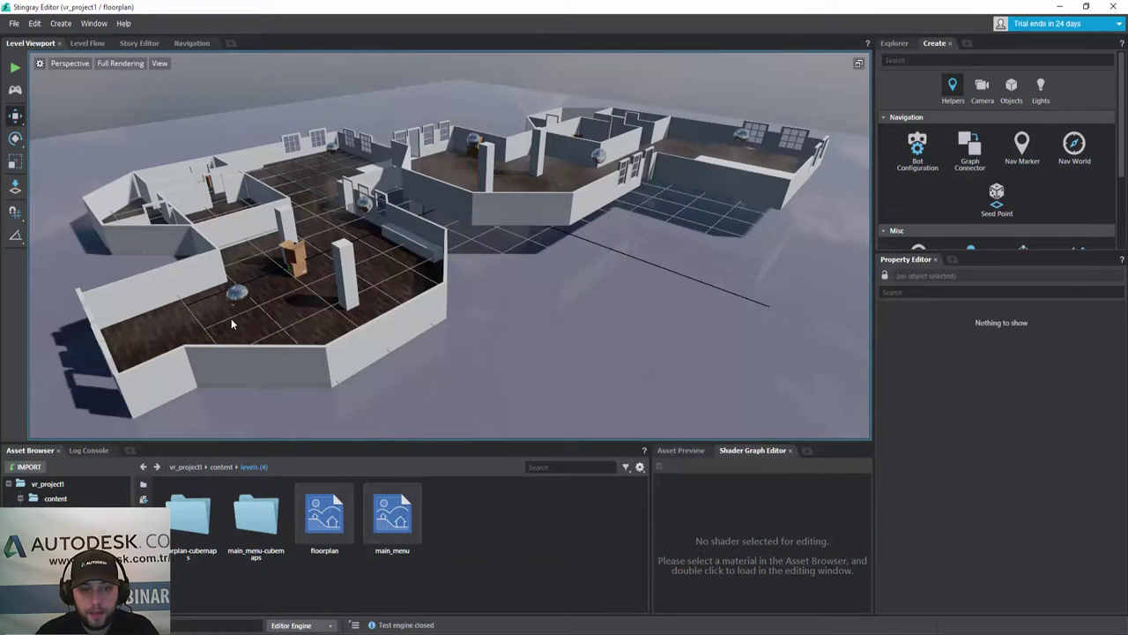
- Recentre the floorplan and drag a new Camera from the Create panel into the rooms
{"action": "scroll", "coordinate": [245, 317], "scroll_direction": "up", "scroll_amount": 5}
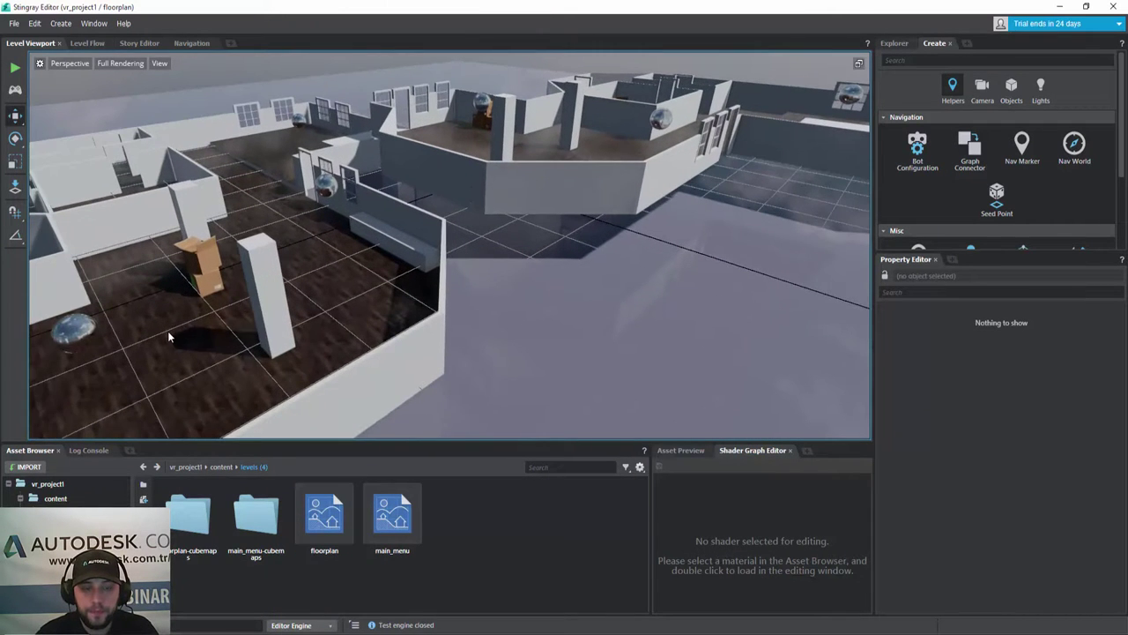
{"action": "scroll", "coordinate": [194, 322], "scroll_direction": "down", "scroll_amount": 10}
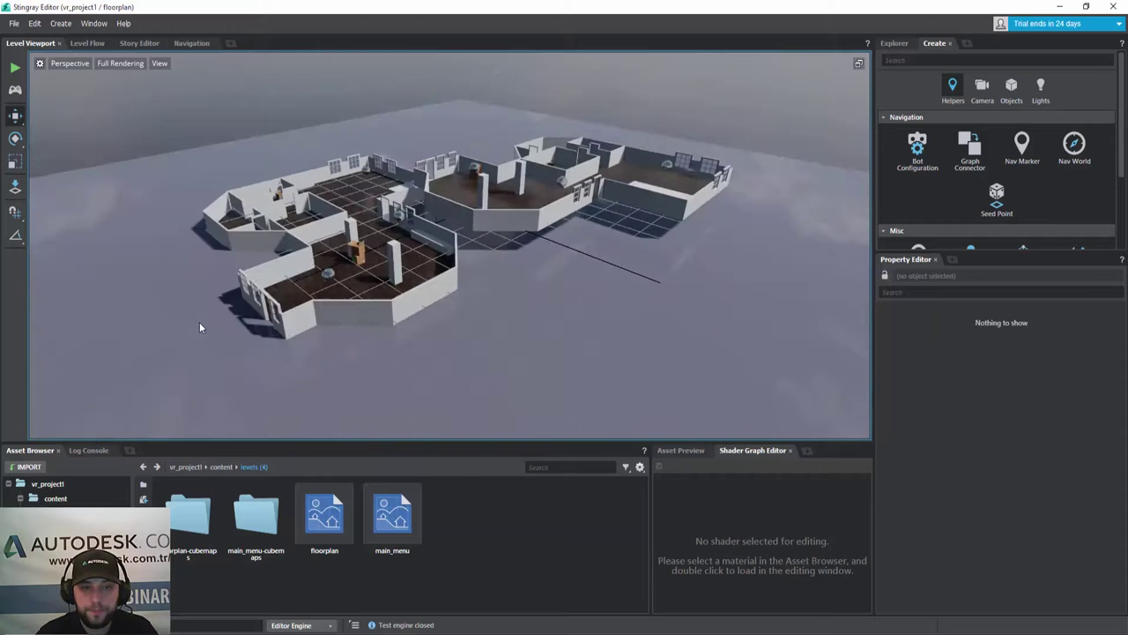
{"action": "middle_click_drag", "start_coordinate": [264, 300], "coordinate": [720, 318]}
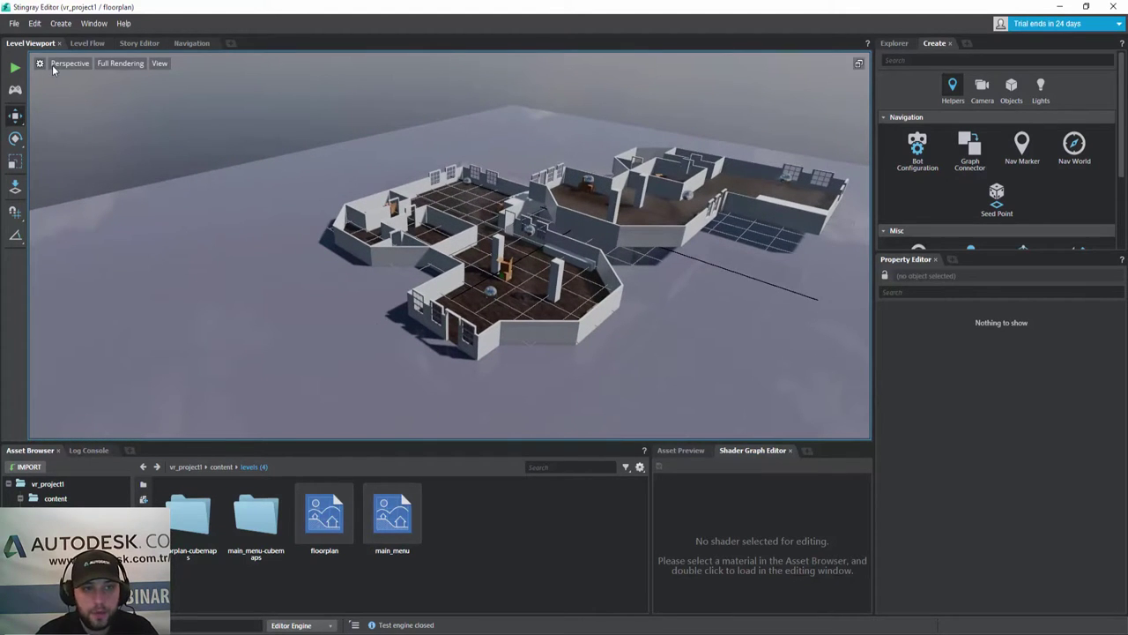
{"action": "left_click", "coordinate": [982, 85]}
{"action": "mouse_move", "coordinate": [999, 152]}
{"action": "left_mouse_down"}
{"action": "mouse_move", "coordinate": [306, 334]}
{"action": "mouse_move", "coordinate": [508, 245]}
{"action": "mouse_move", "coordinate": [483, 210]}
{"action": "left_mouse_up"}
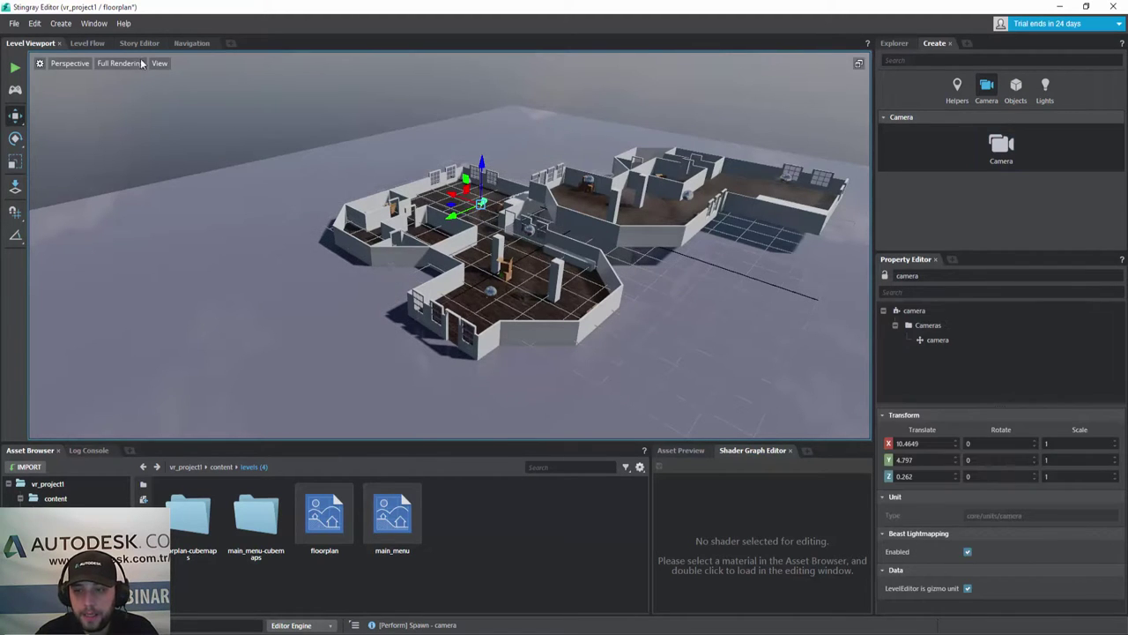
- Select the new camera and switch the viewport's Perspective view to look through it
{"action": "left_click", "coordinate": [923, 339]}
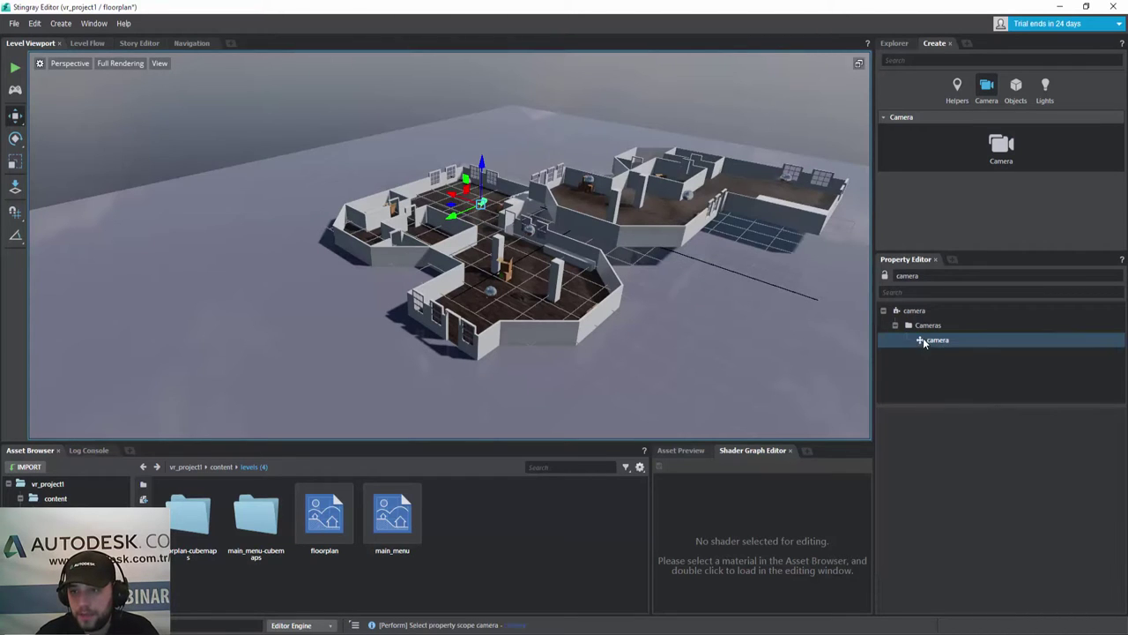
{"action": "left_click", "coordinate": [78, 66]}
{"action": "mouse_move", "coordinate": [105, 92]}
{"action": "left_click", "coordinate": [158, 93]}
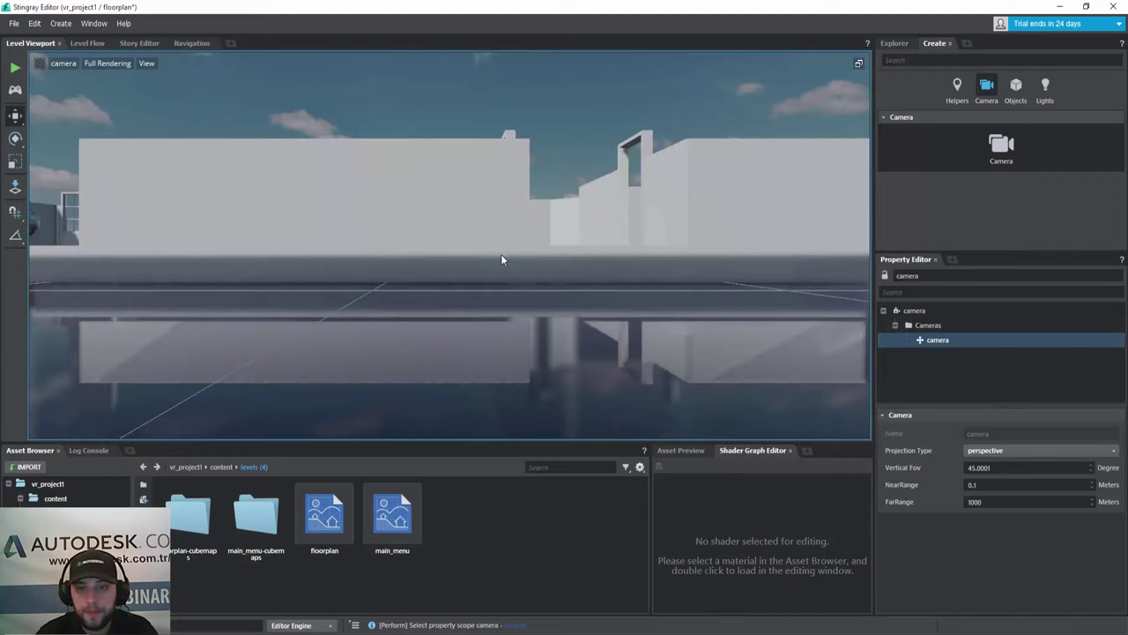
- Turn the camera left, lower it to floor level in a room, and run the project
{"action": "right_click_drag", "start_coordinate": [349, 222], "coordinate": [177, 221]}
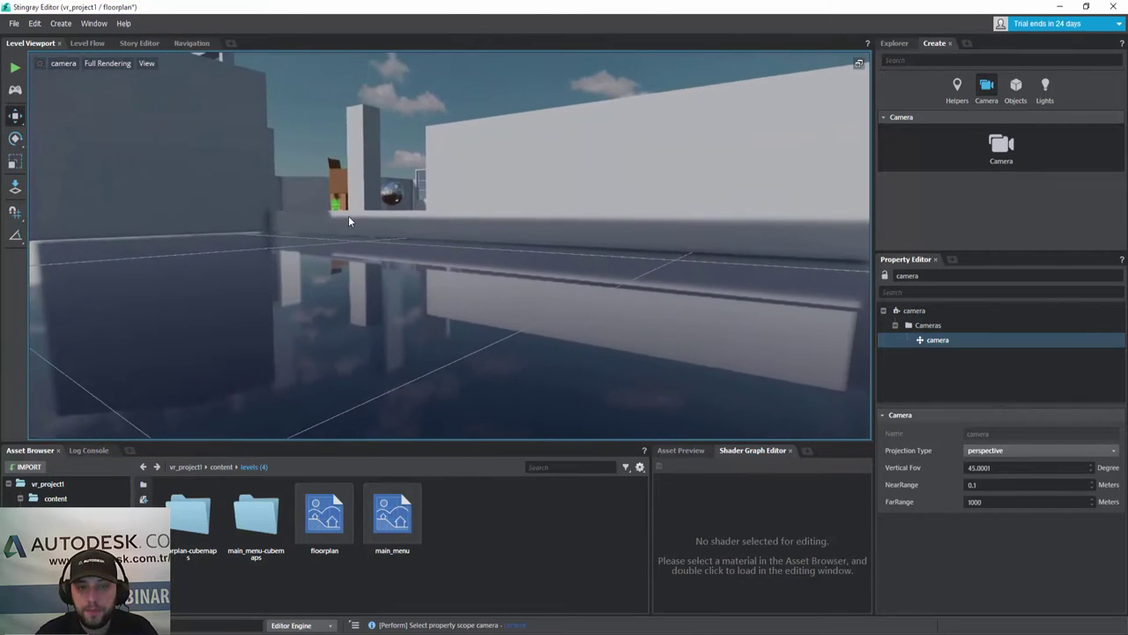
{"action": "middle_click_drag", "start_coordinate": [381, 173], "coordinate": [314, 262]}
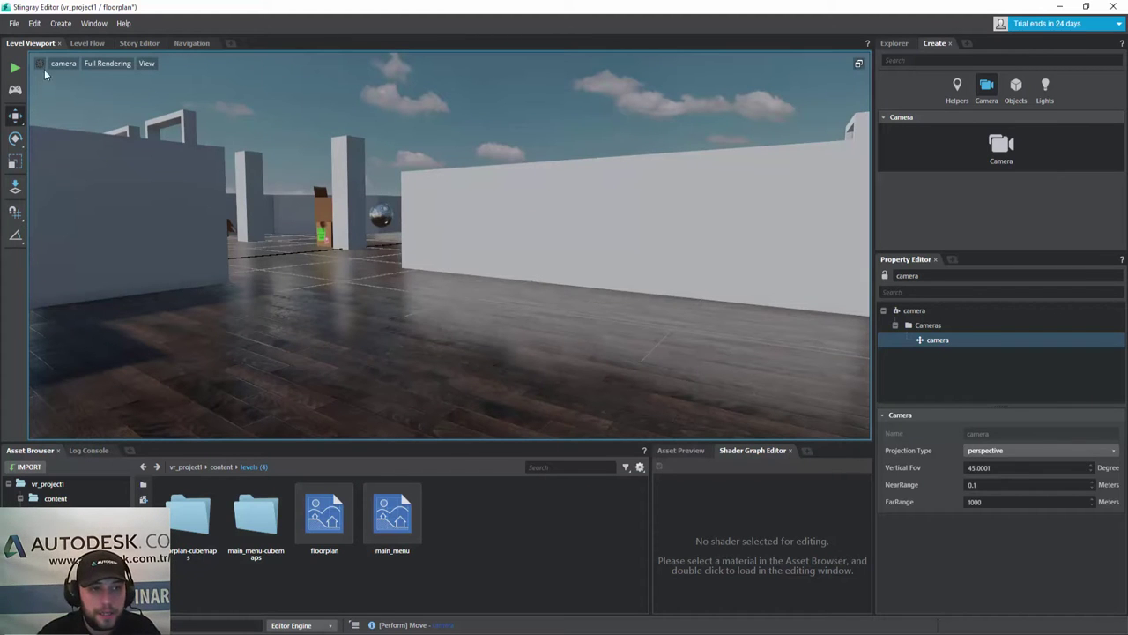
{"action": "left_click", "coordinate": [14, 89]}
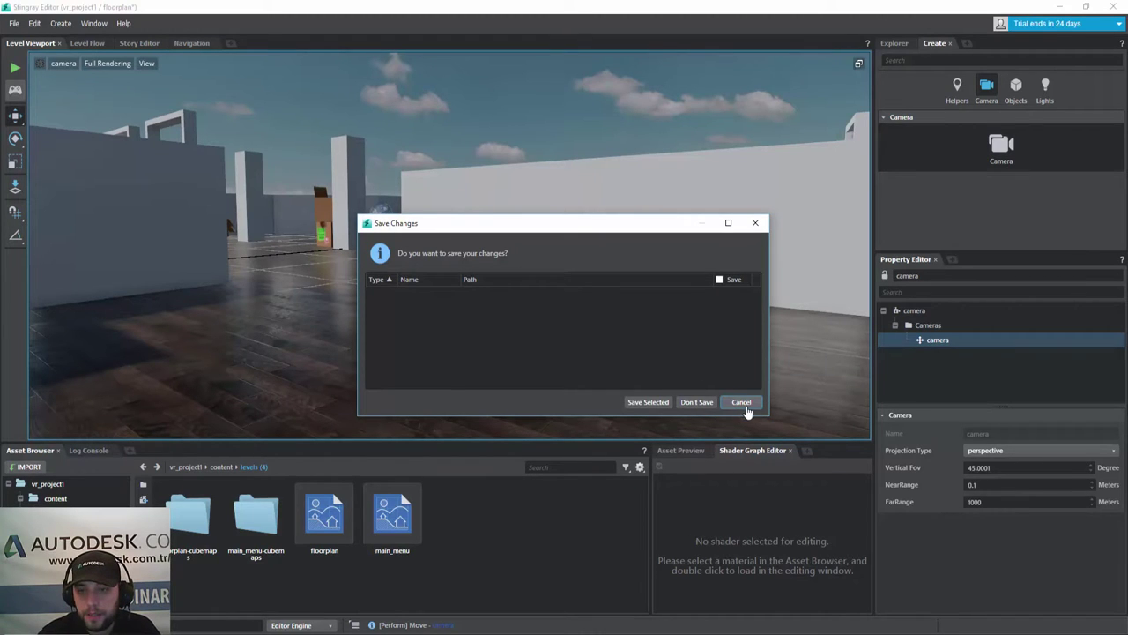
- Dismiss the Save Changes prompt twice so the test engine launches with the camera view
{"action": "left_click", "coordinate": [756, 225]}
{"action": "left_click", "coordinate": [755, 223]}
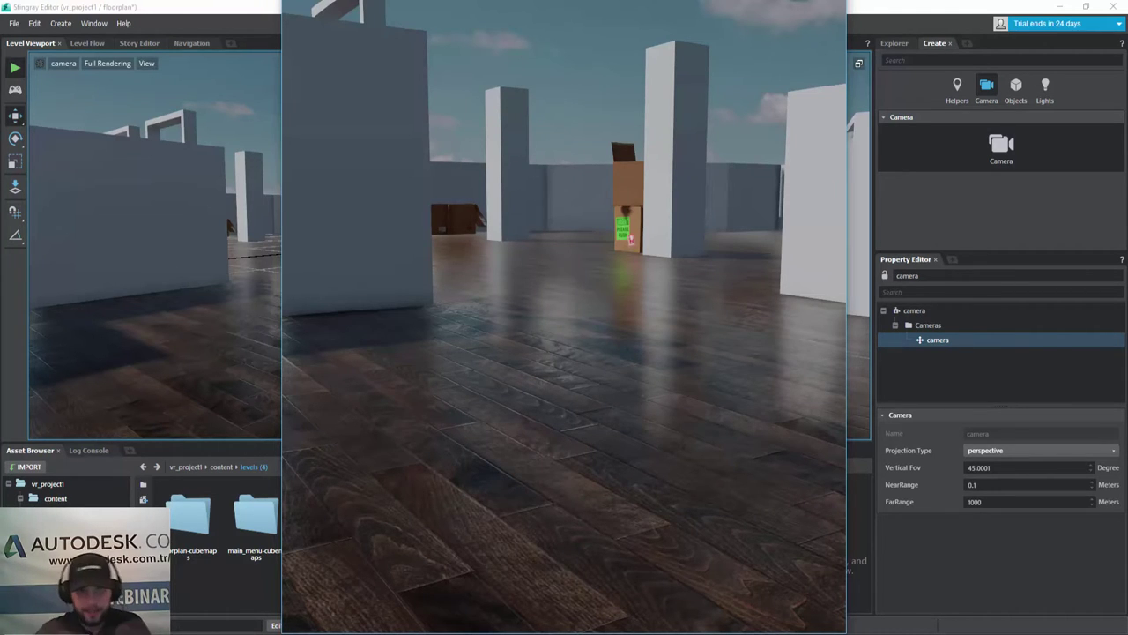
- Walk through the rooms with the D key, then close the test engine with Esc
{"action": "key", "text": "d"}
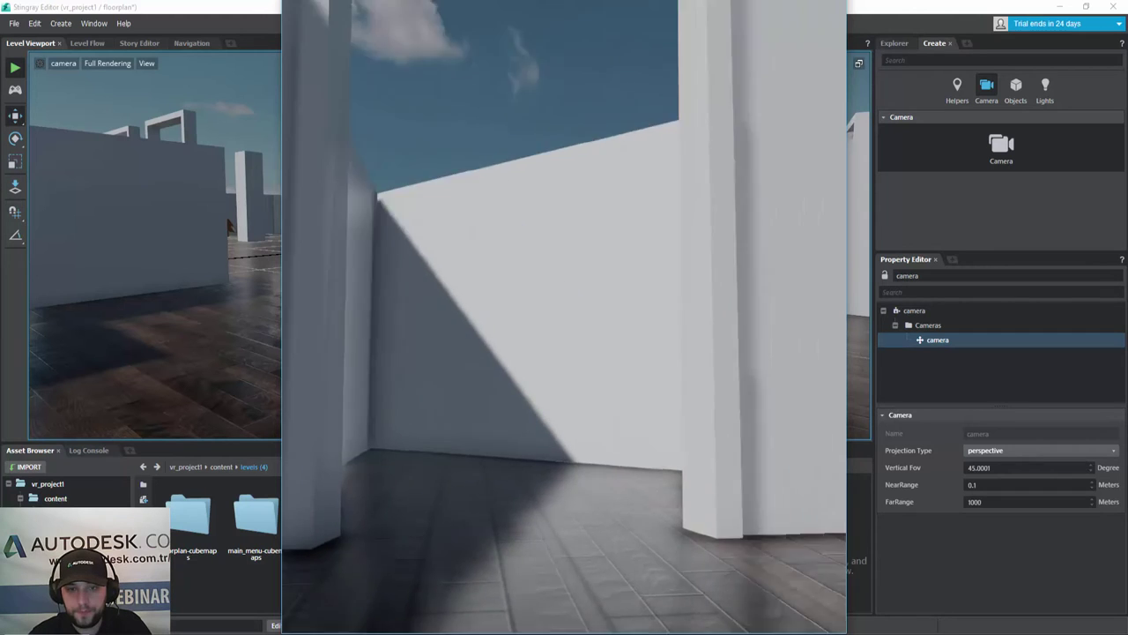
{"action": "key", "text": "Escape"}
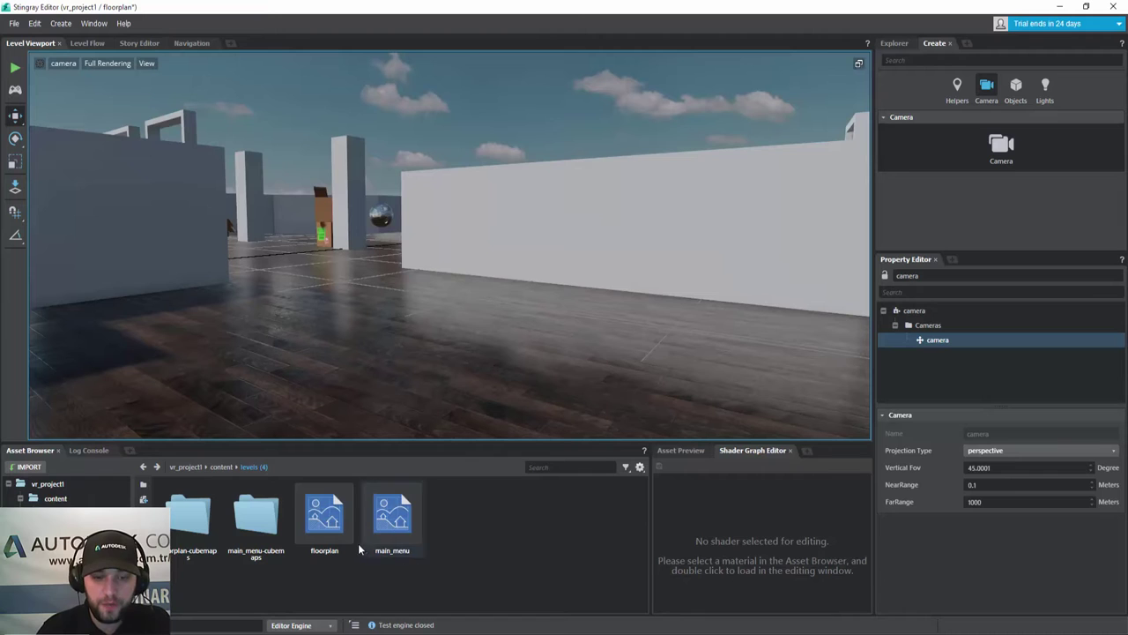
- Try opening the main_menu level, then move aside and close the resulting save prompt
{"action": "double_click", "coordinate": [393, 529]}
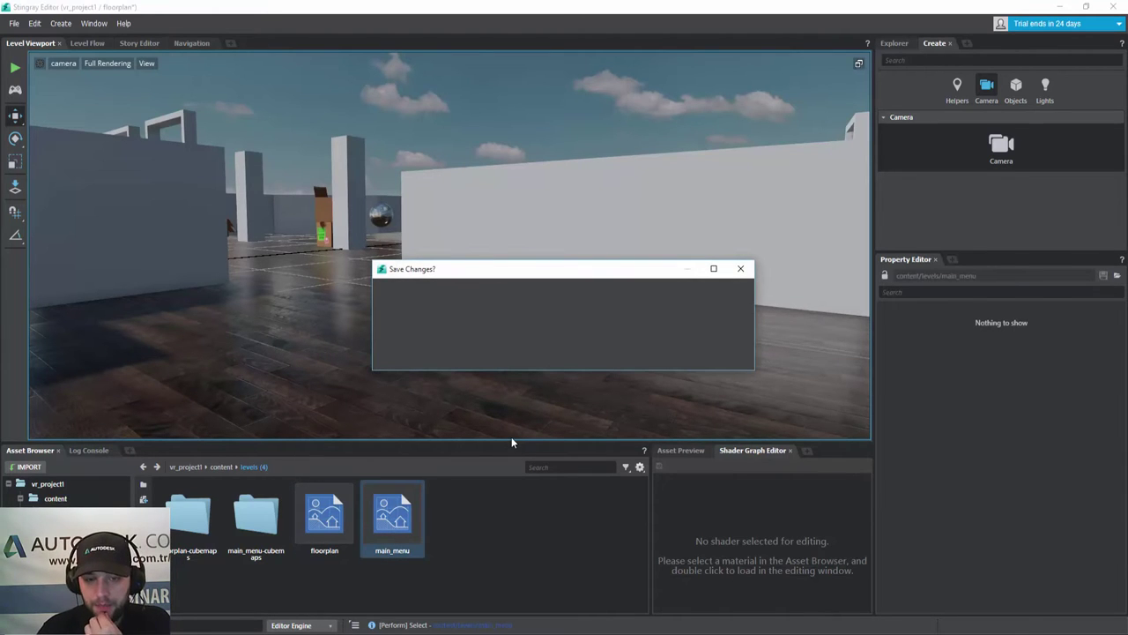
{"action": "left_click_drag", "start_coordinate": [597, 278], "coordinate": [500, 233]}
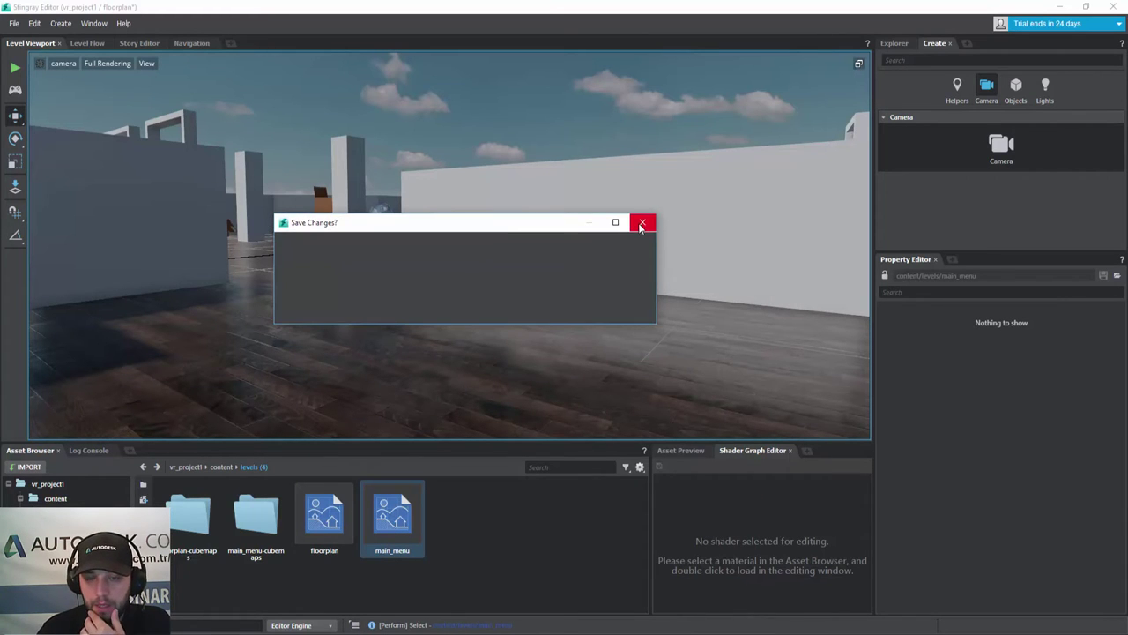
{"action": "left_click", "coordinate": [643, 222]}
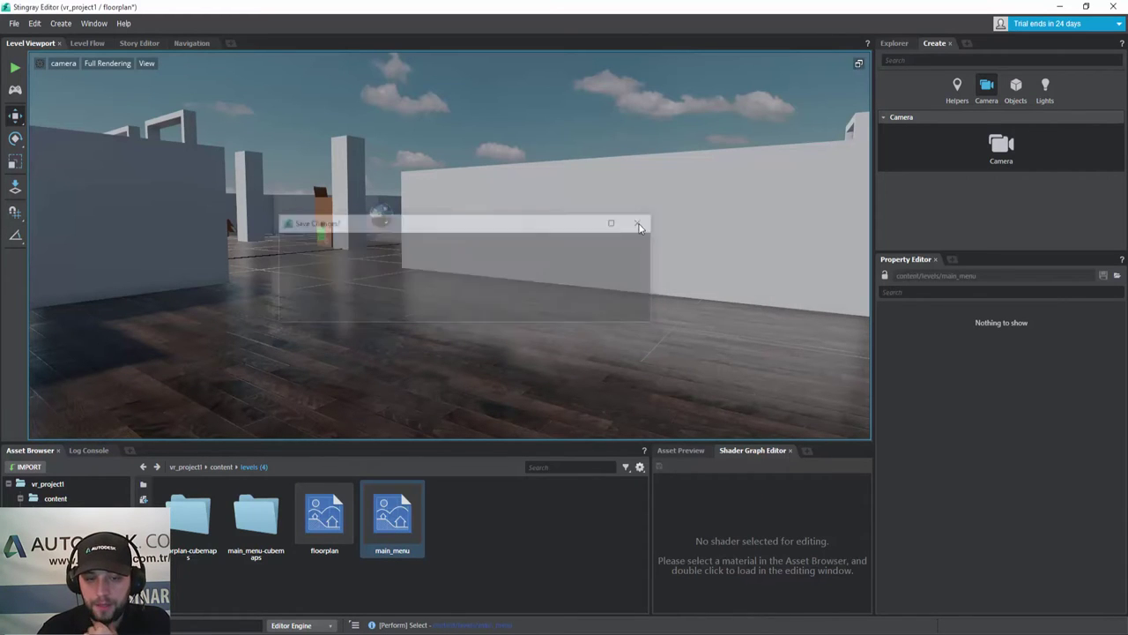
- Browse the floorplan-cubemaps and main_menu-cubemaps folders, returning to levels each time
{"action": "double_click", "coordinate": [198, 538]}
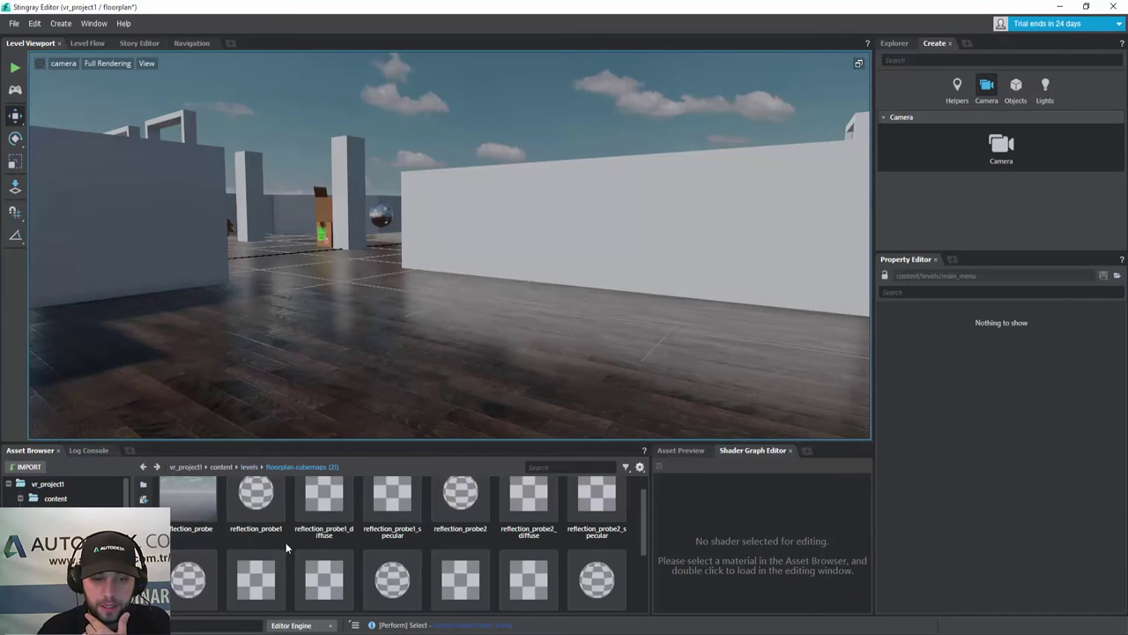
{"action": "scroll", "coordinate": [302, 529], "scroll_direction": "up", "scroll_amount": 1}
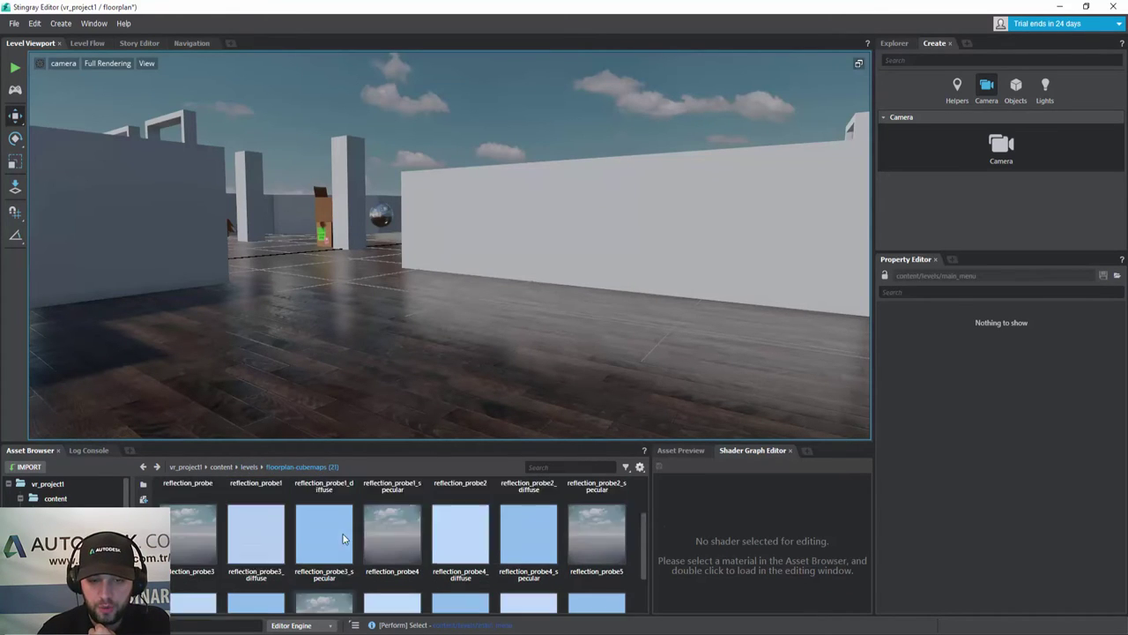
{"action": "left_click", "coordinate": [251, 467]}
{"action": "double_click", "coordinate": [260, 518]}
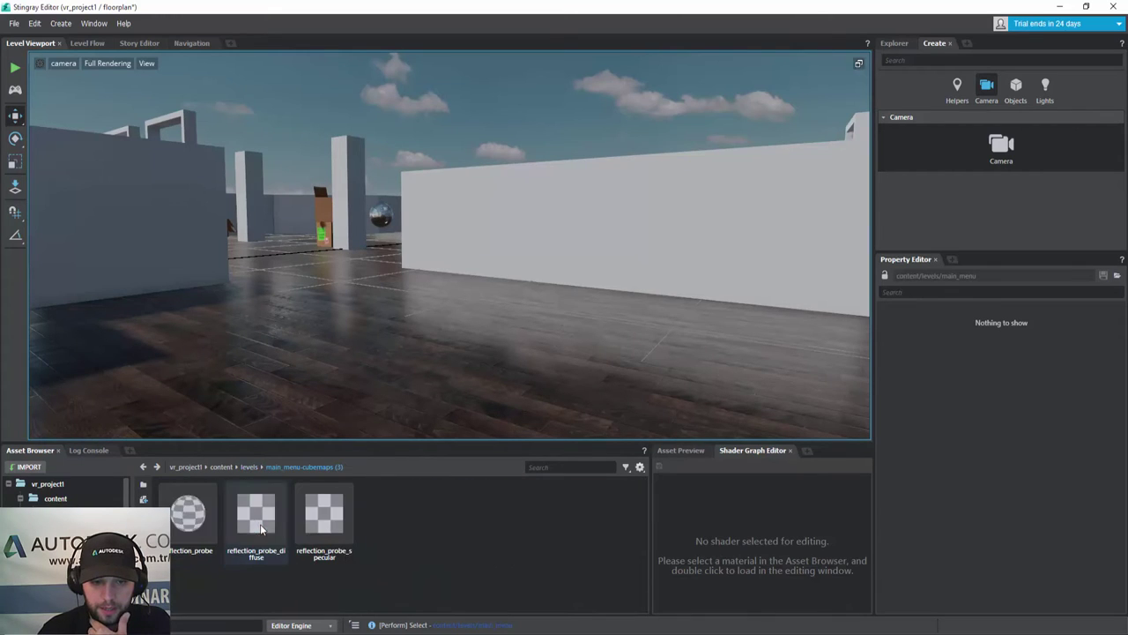
{"action": "left_click", "coordinate": [250, 467]}
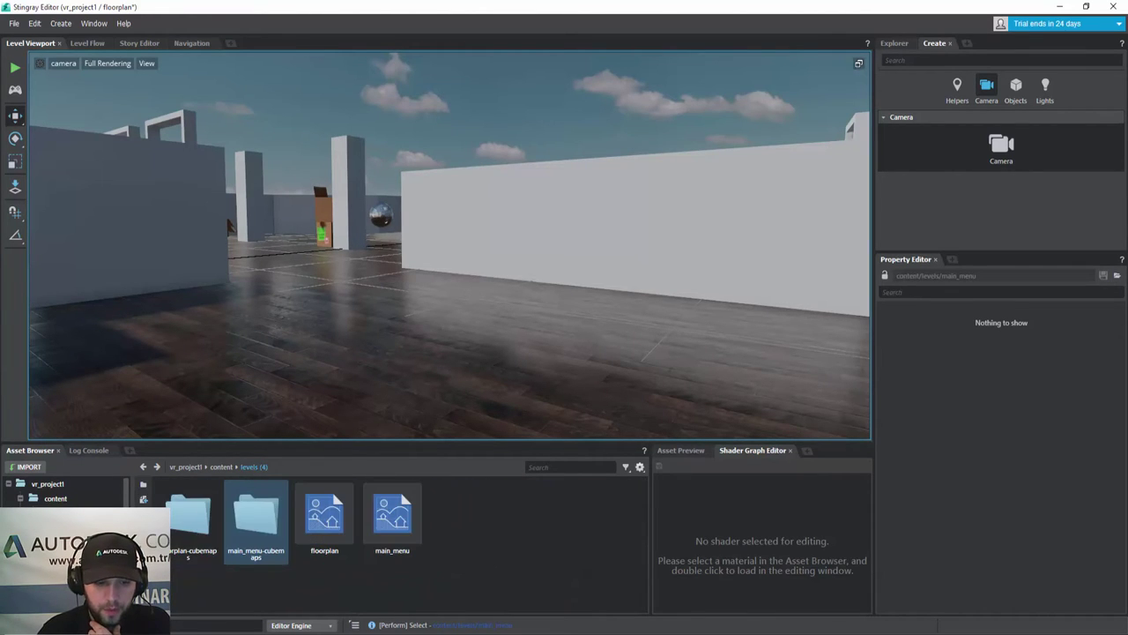
- Go through materials to models and open the floor folder holding Basic_Floor
{"action": "left_click", "coordinate": [62, 528]}
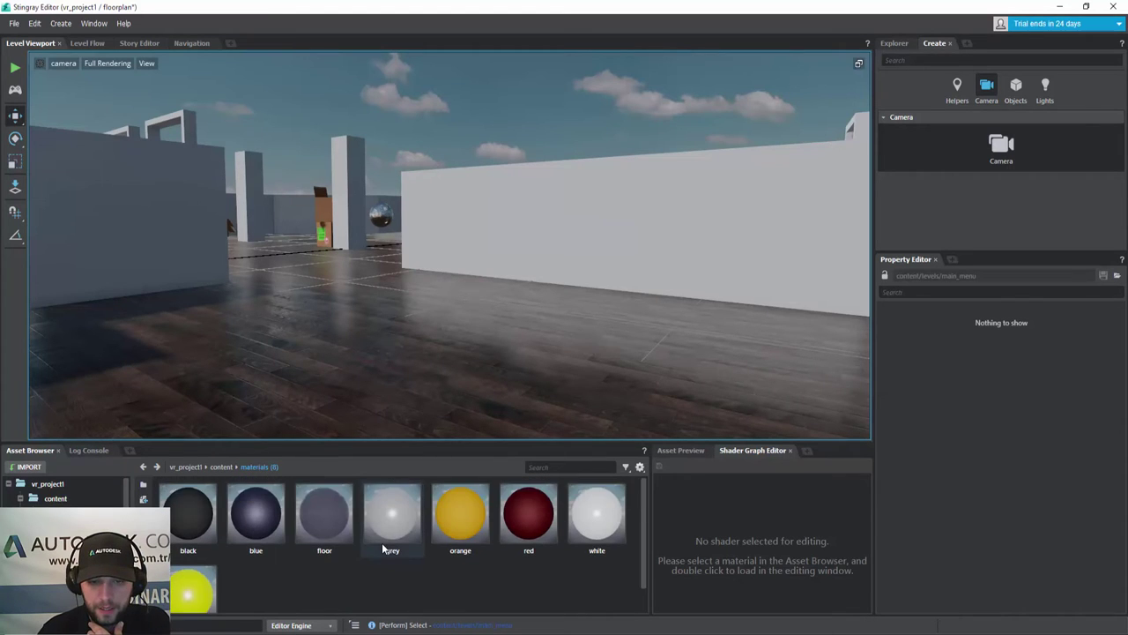
{"action": "left_click", "coordinate": [62, 543]}
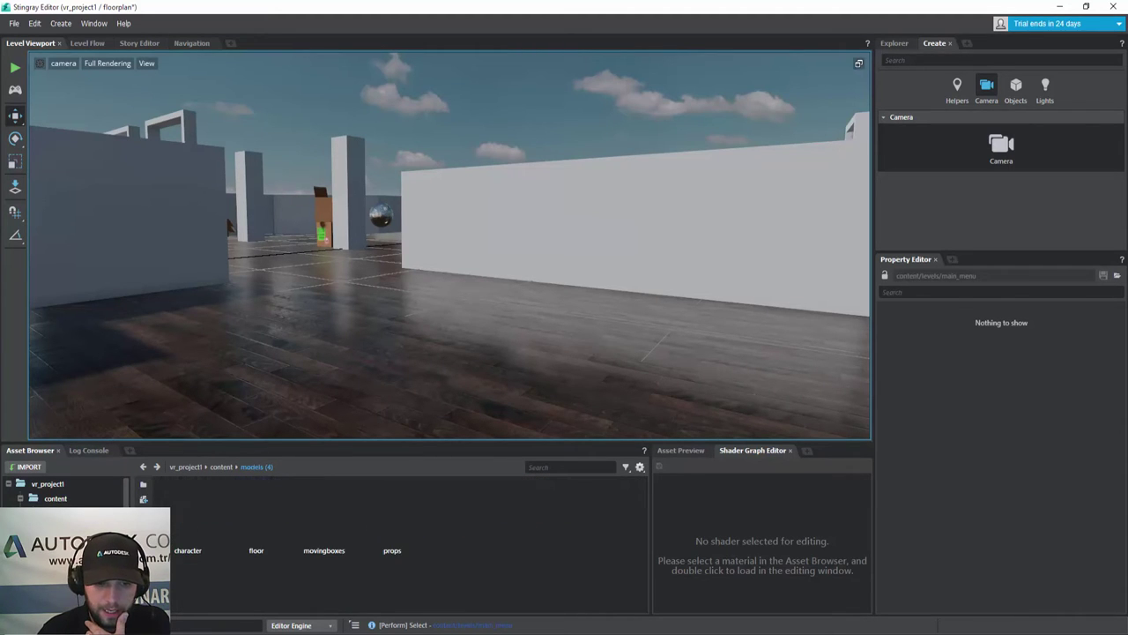
{"action": "double_click", "coordinate": [258, 523]}
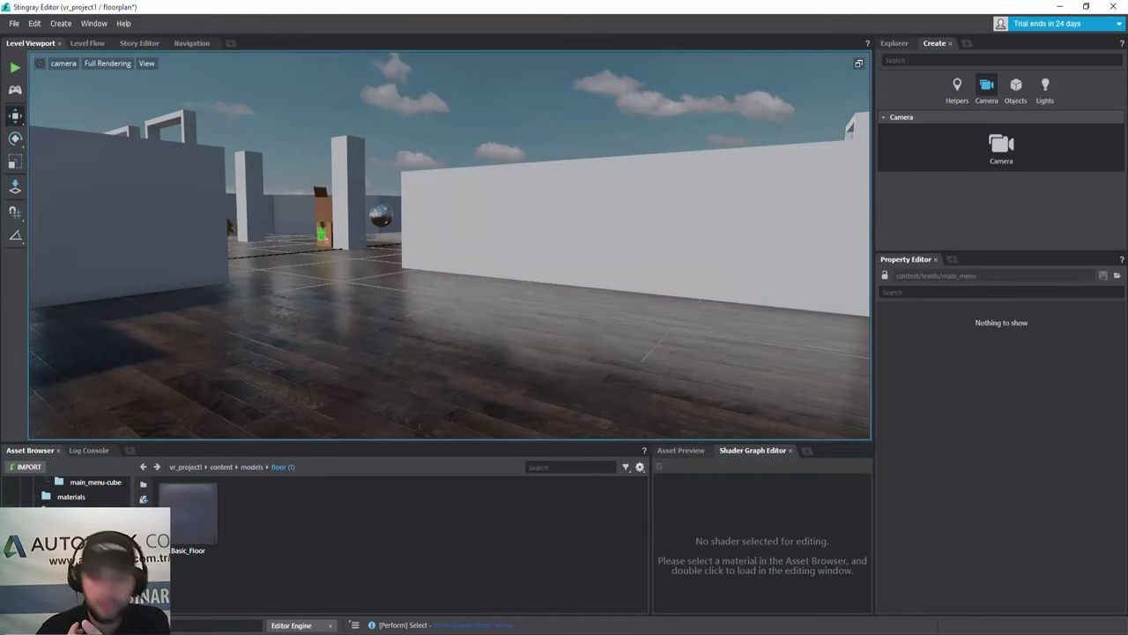
{"action": "scroll", "coordinate": [99, 504], "scroll_direction": "up", "scroll_amount": 5}
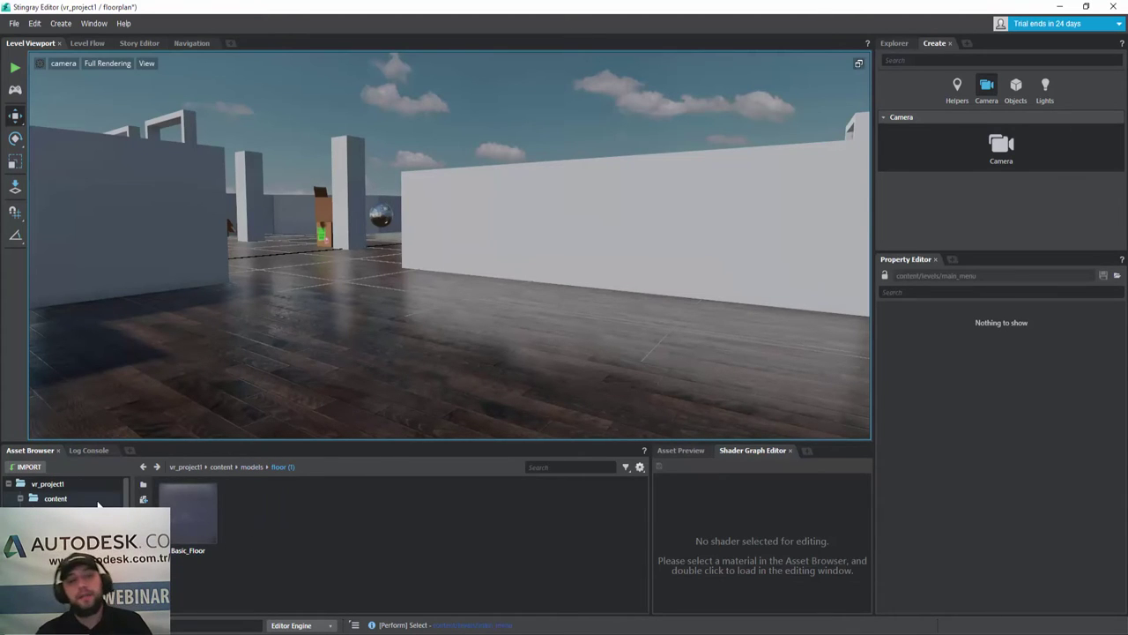